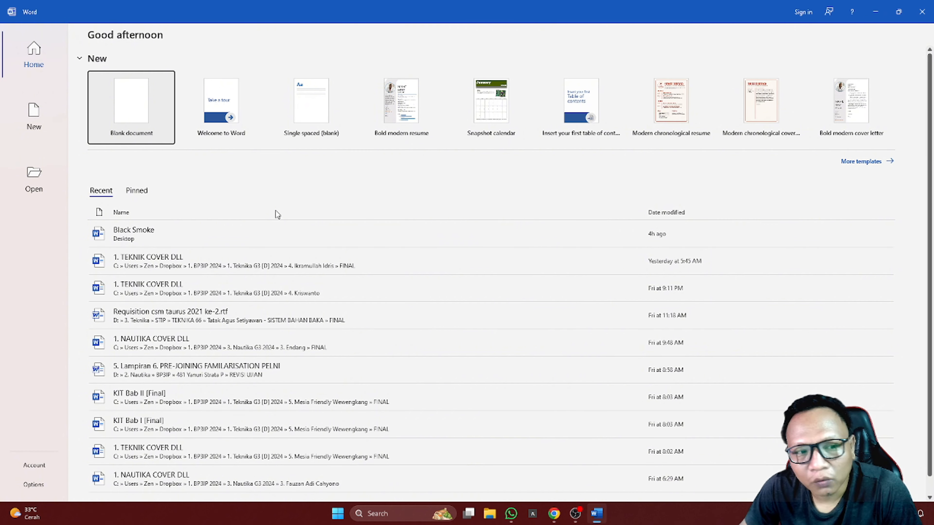
Step: Create a blank document and set its paper size to A4 210 x 297 mm for the whole document
left_click(135, 95)
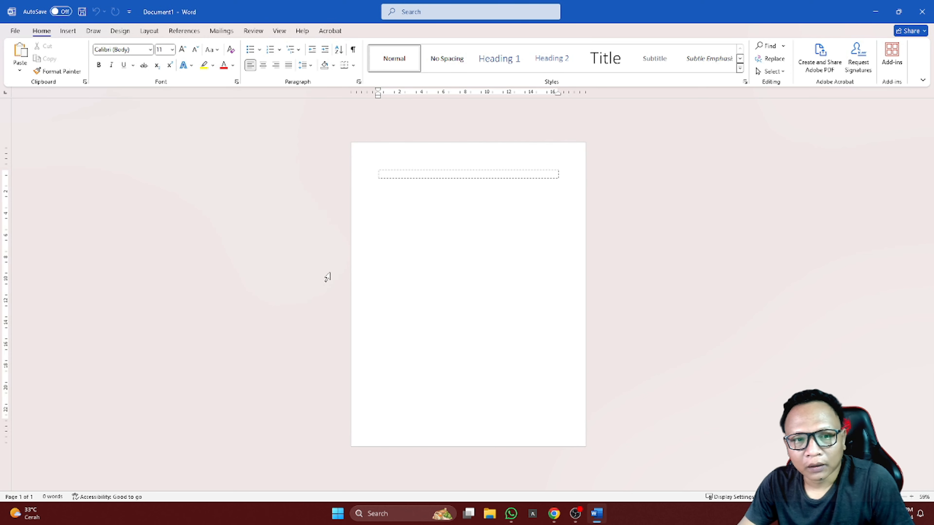
scroll(328, 277, "up", 1)
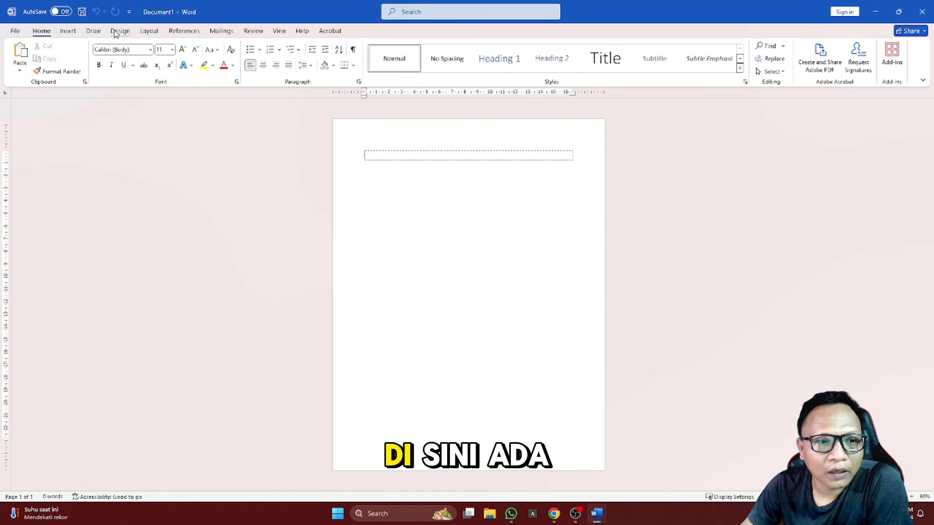
left_click(149, 32)
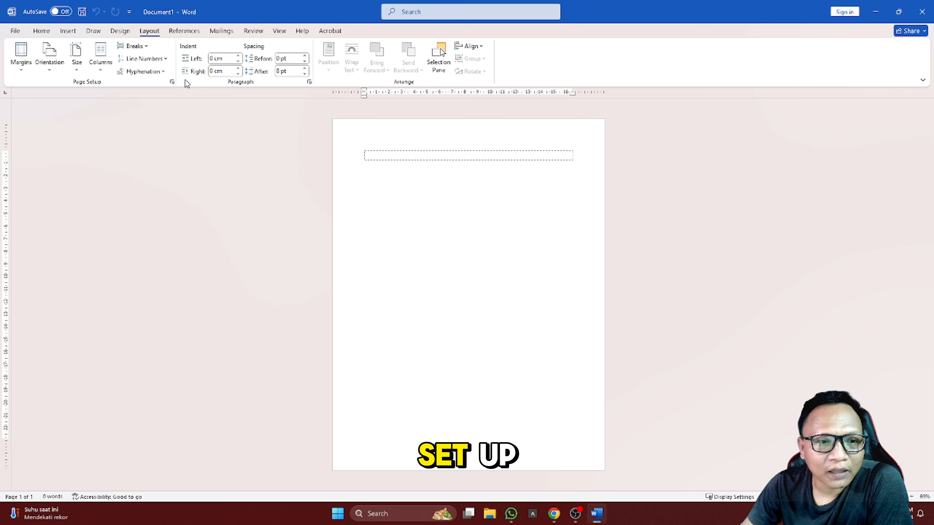
left_click(172, 82)
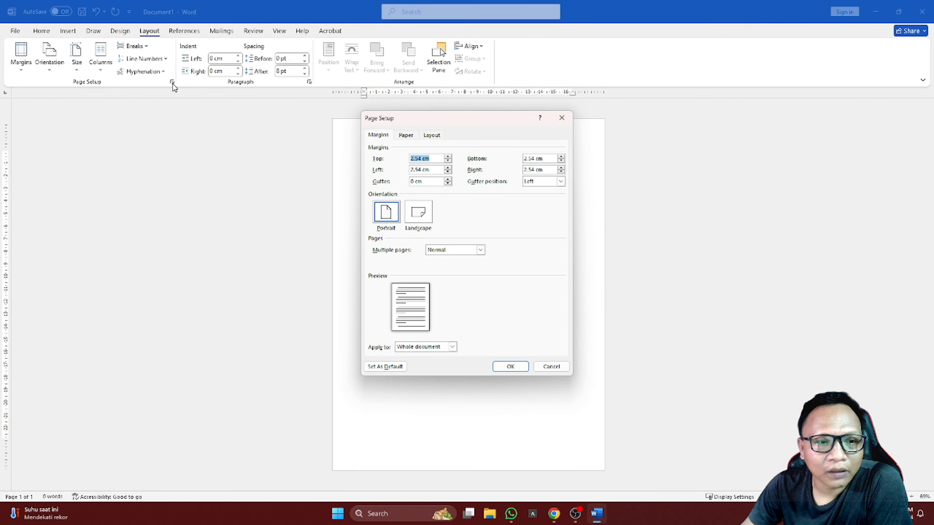
left_click(406, 135)
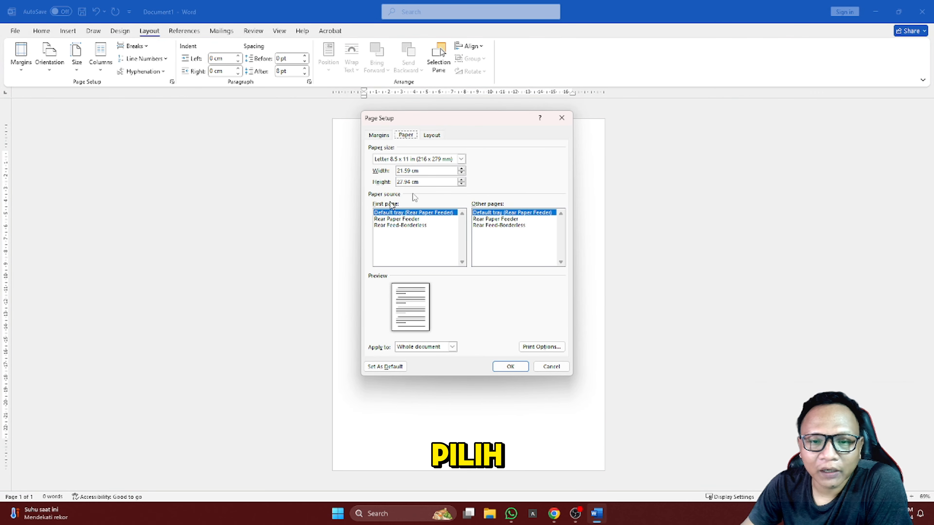
left_click(461, 159)
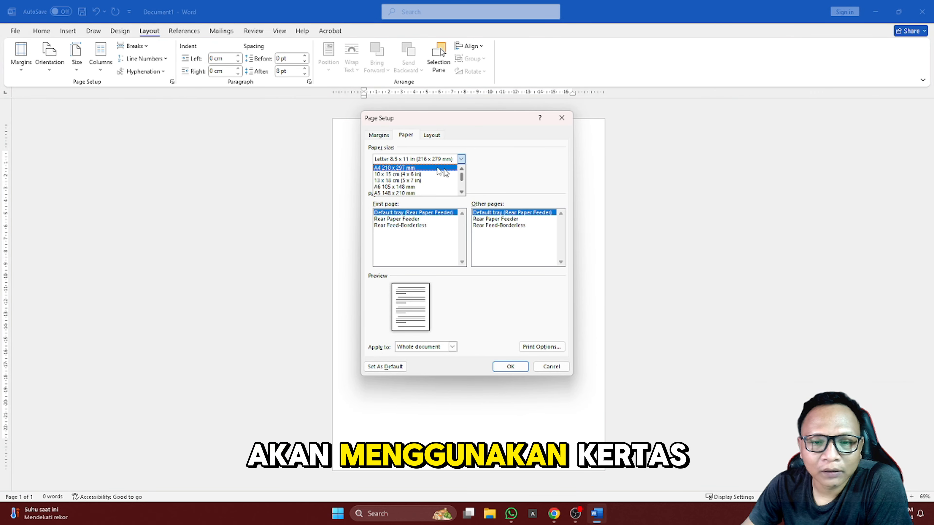
left_click(412, 170)
left_click(502, 367)
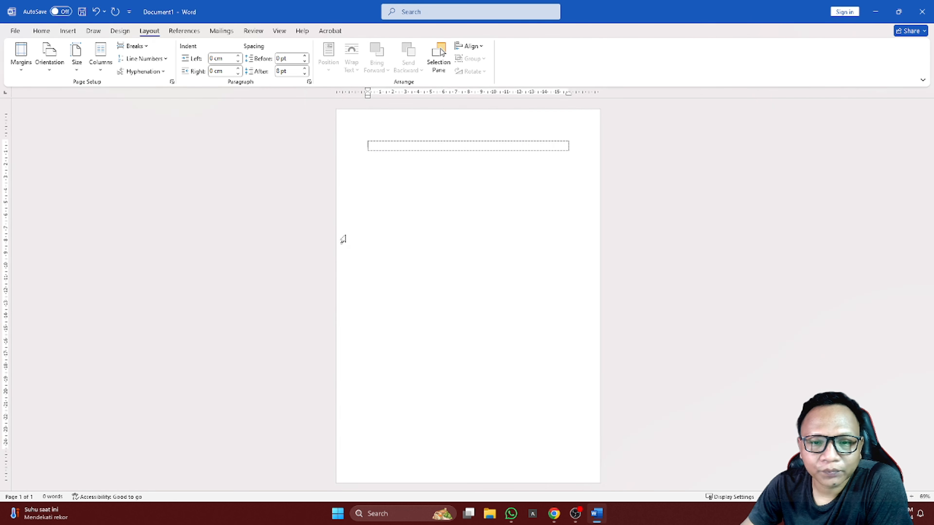
Step: Make the A4 page setup the default for all new documents based on the Normal template
left_click(173, 83)
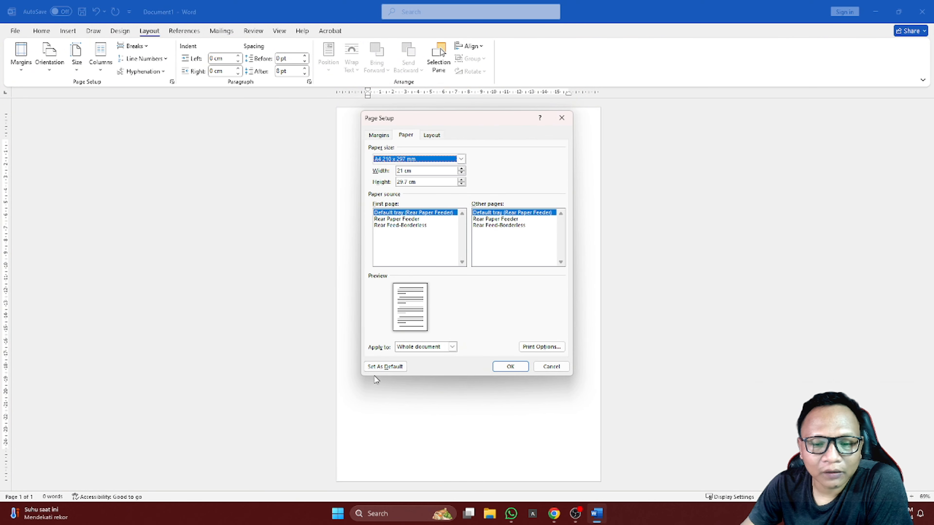
left_click(398, 369)
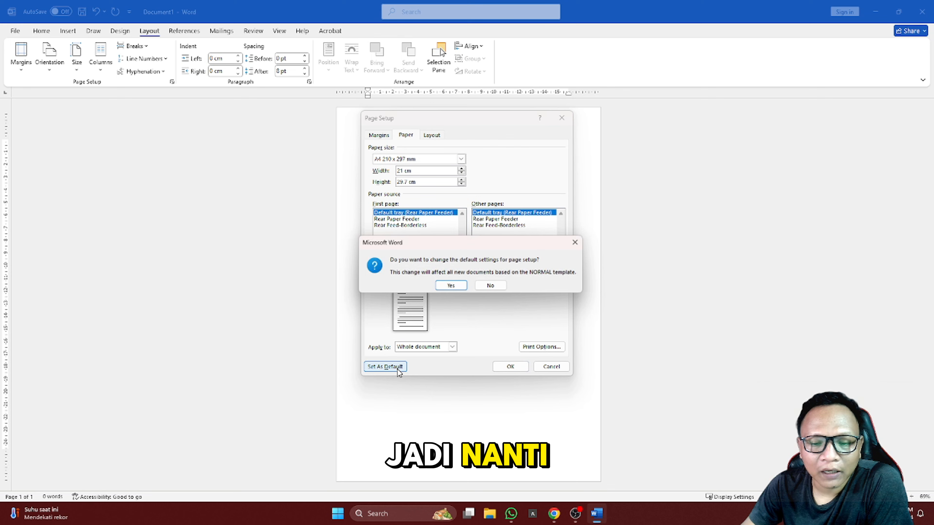
left_click(451, 286)
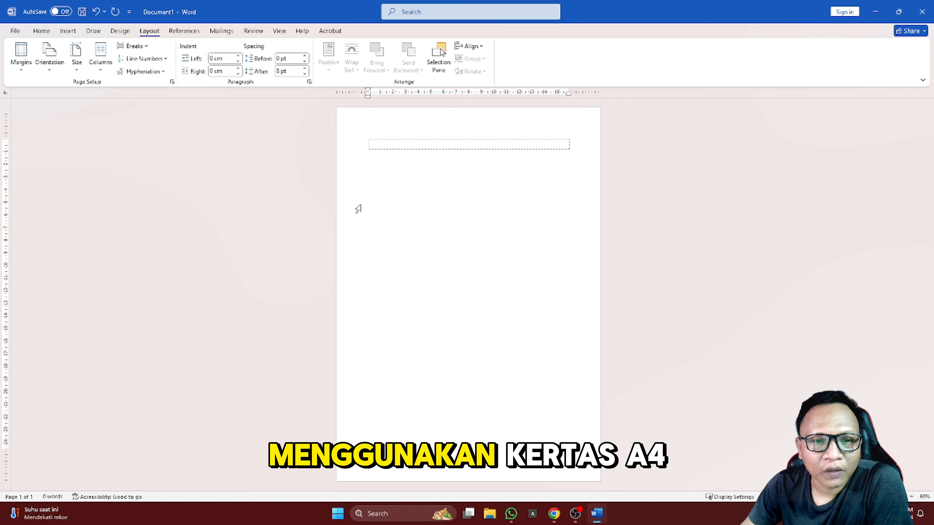
Step: Close the document without saving, relaunch Word and create a new blank document
left_click(922, 13)
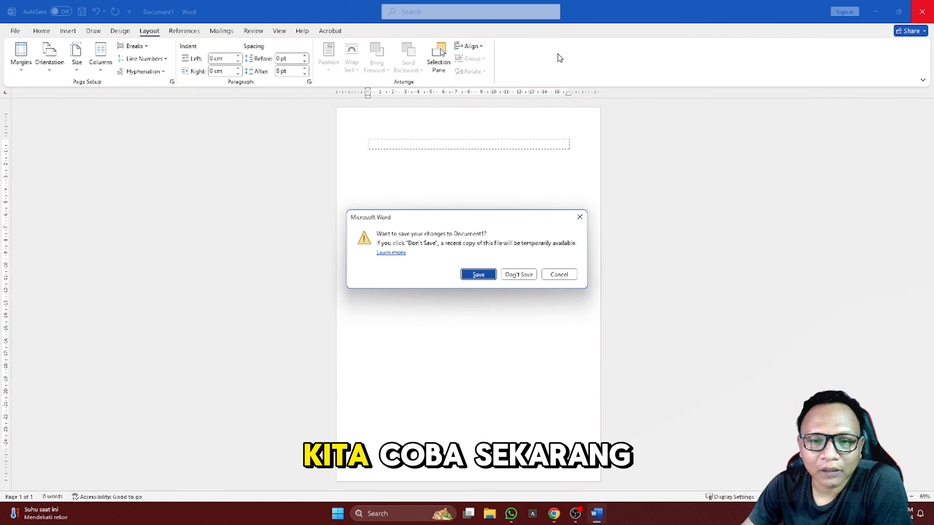
left_click(519, 275)
left_click(390, 514)
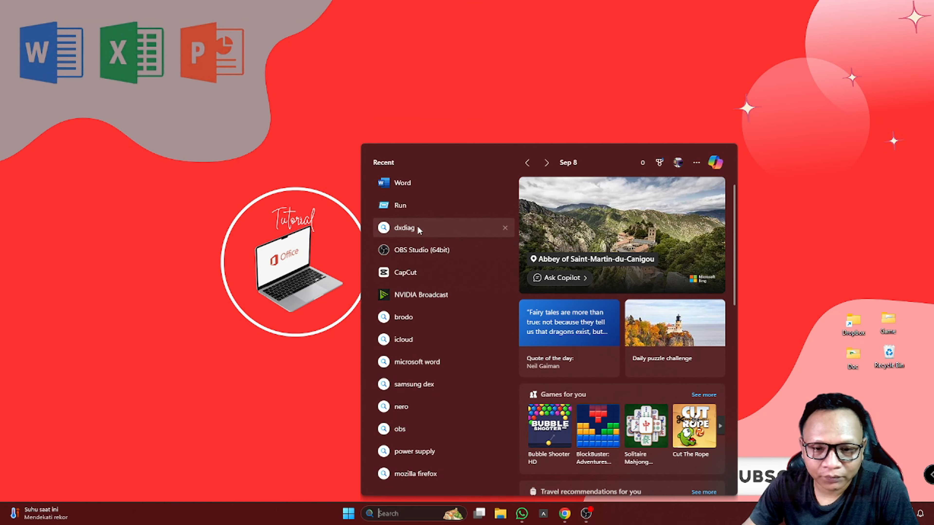
left_click(425, 184)
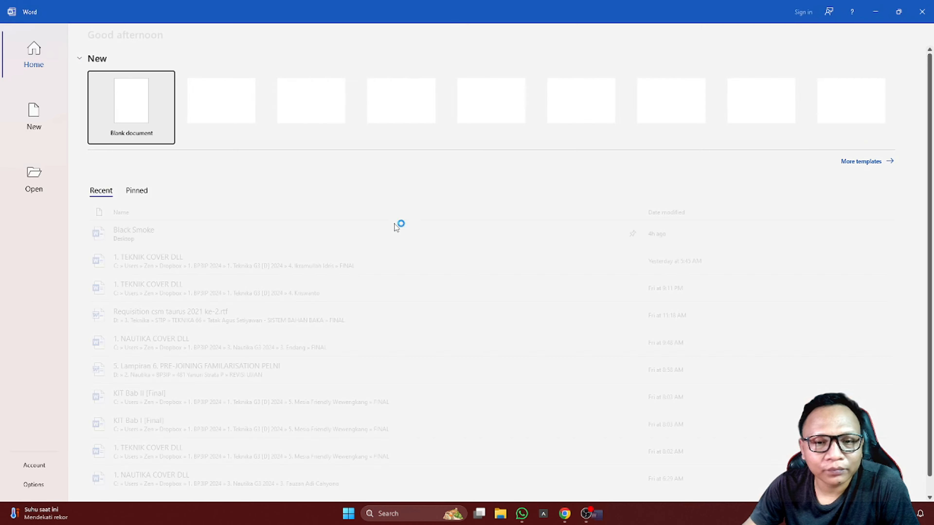
left_click(150, 101)
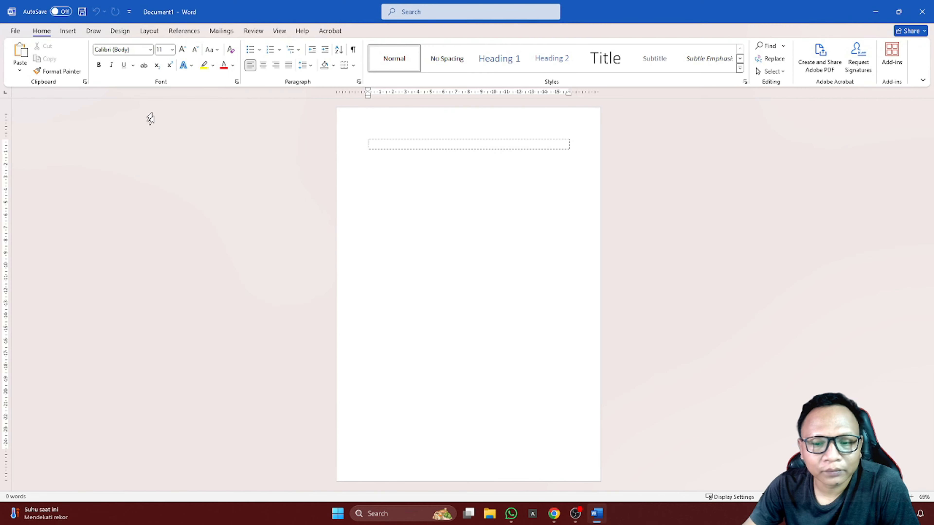
left_click(236, 82)
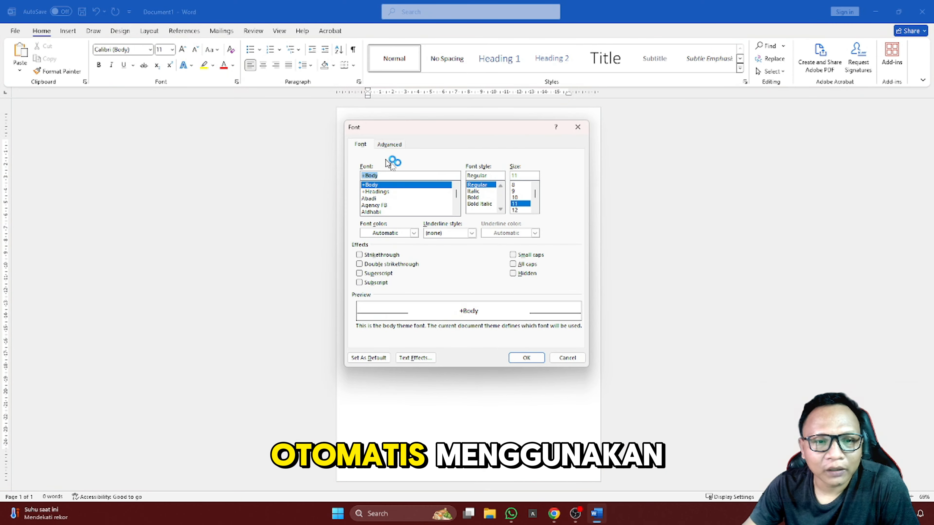
left_click(390, 145)
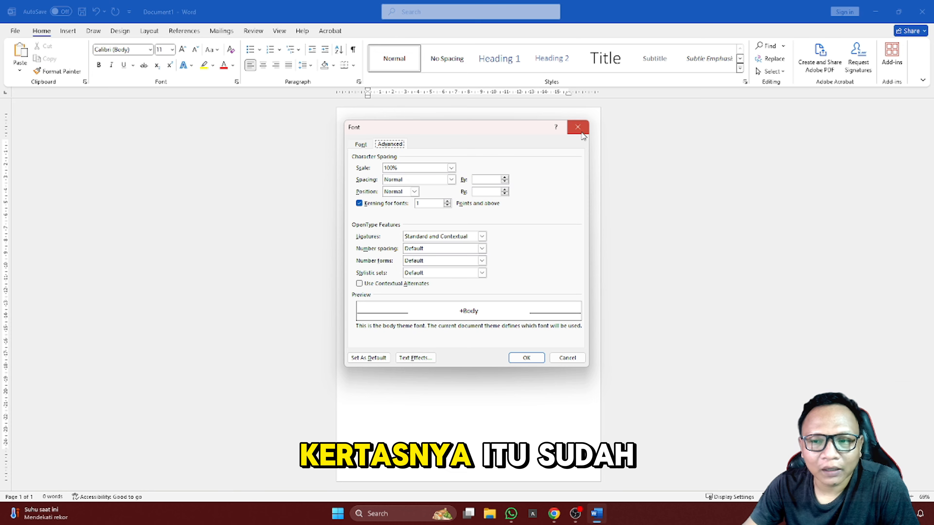
left_click(578, 128)
Step: Check the new document's paper size in the page setup settings and leave them unchanged
left_click(149, 30)
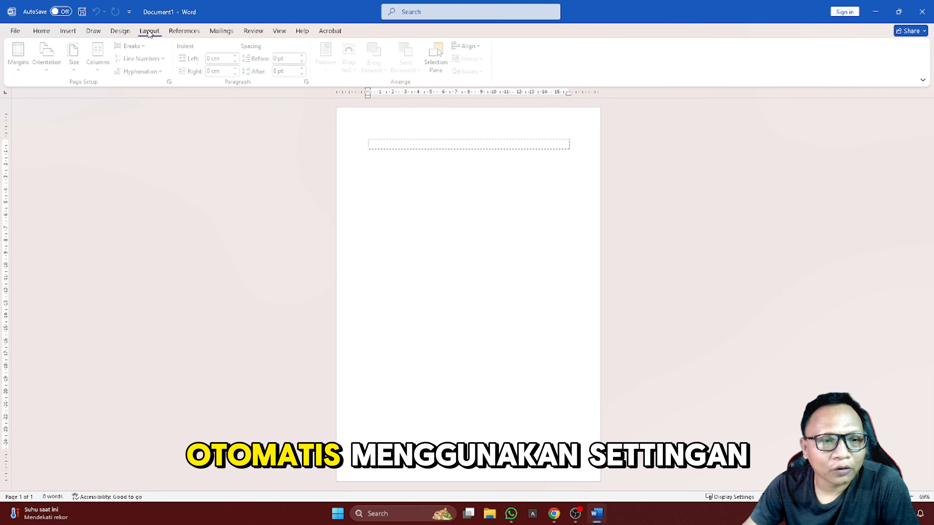
left_click(172, 82)
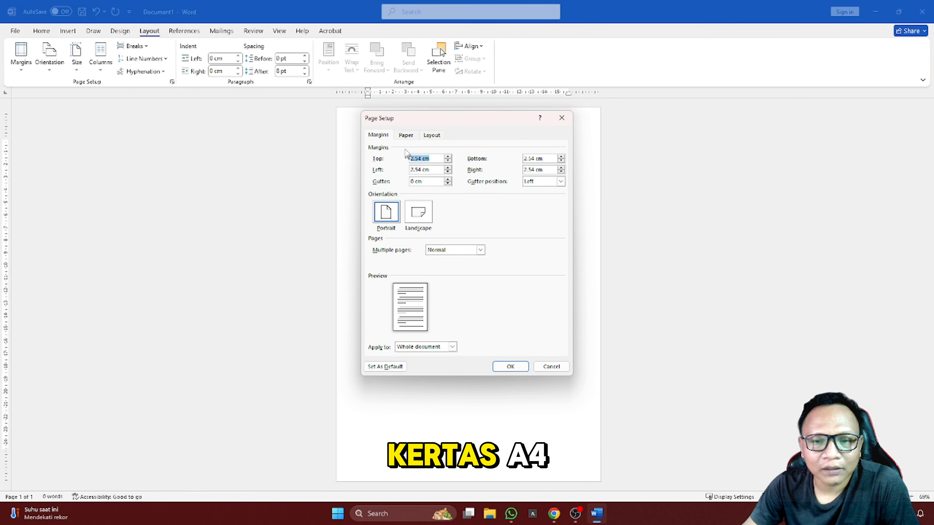
left_click(405, 138)
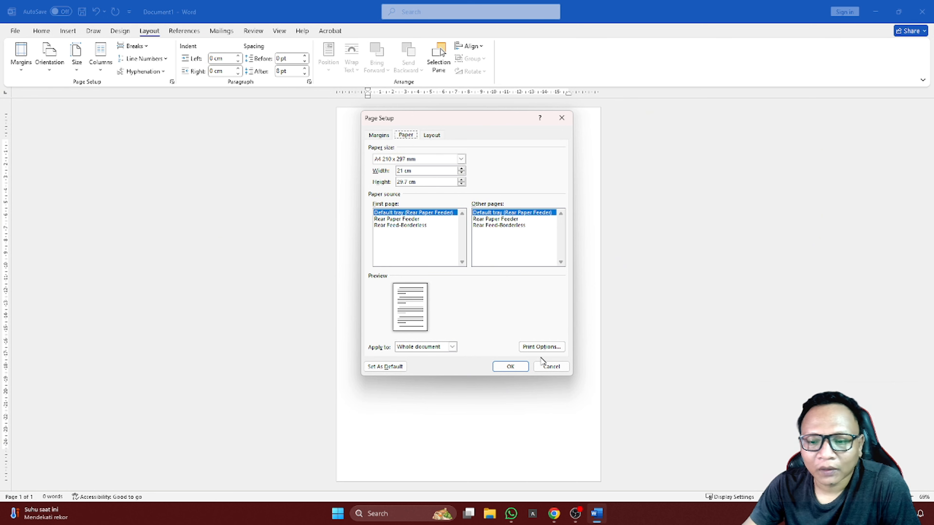
left_click(550, 366)
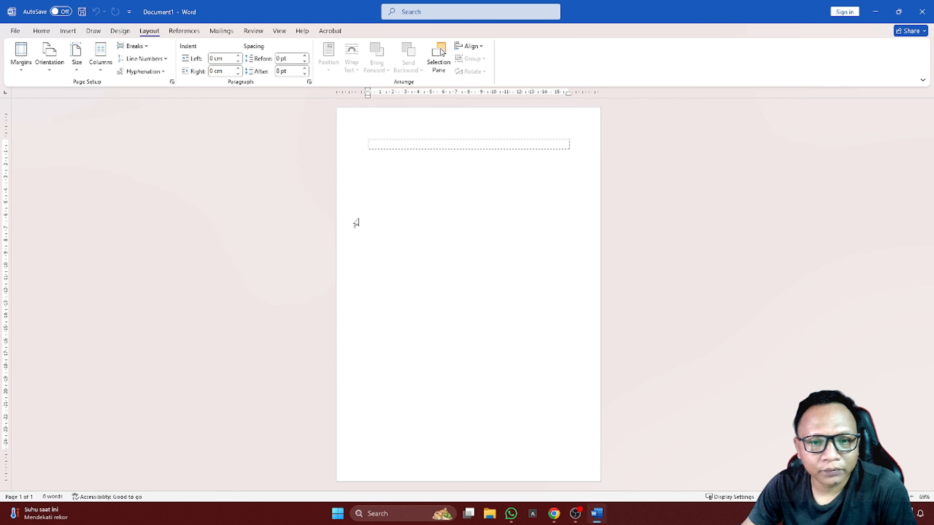
Step: Write the sentence "Ini adalah materi pembelajatan microsoft office word pertama, khusus untuk pemula." on the first line of the page
scroll(356, 223, "up", 9)
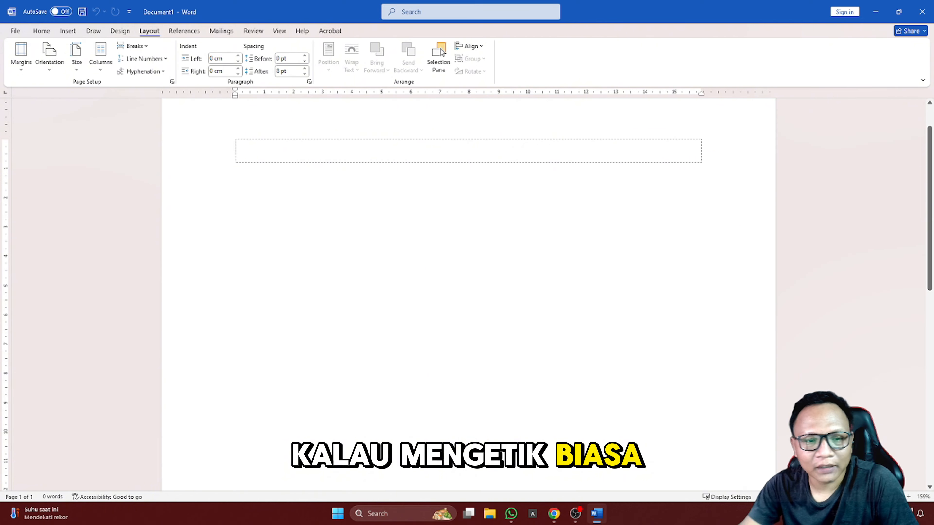
type("In")
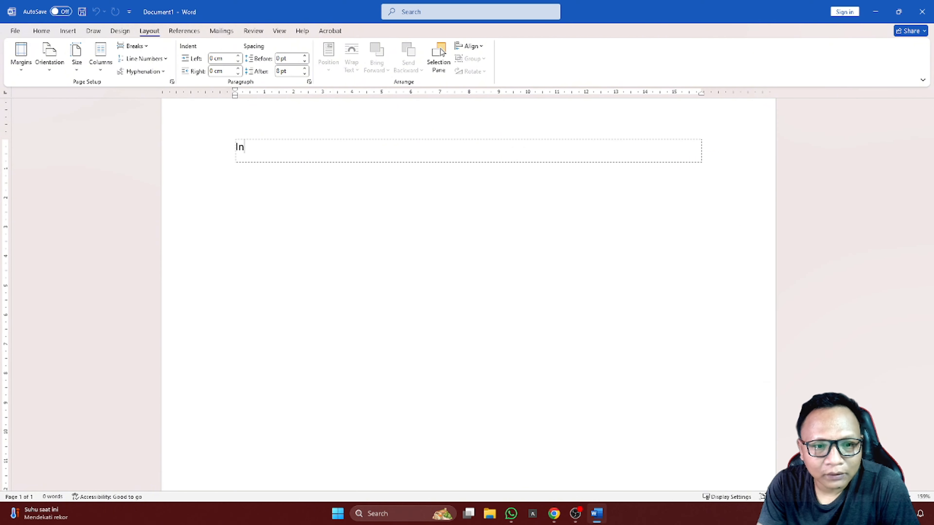
type("i")
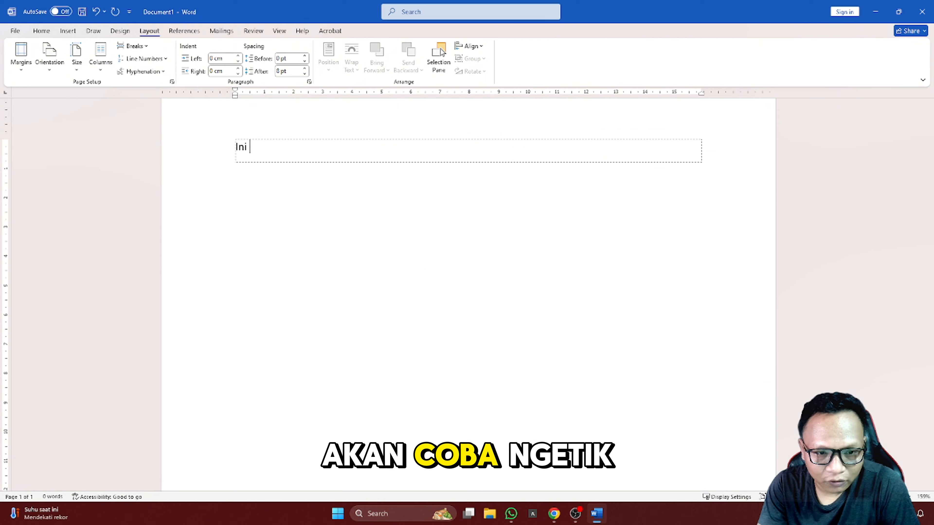
type(" adala")
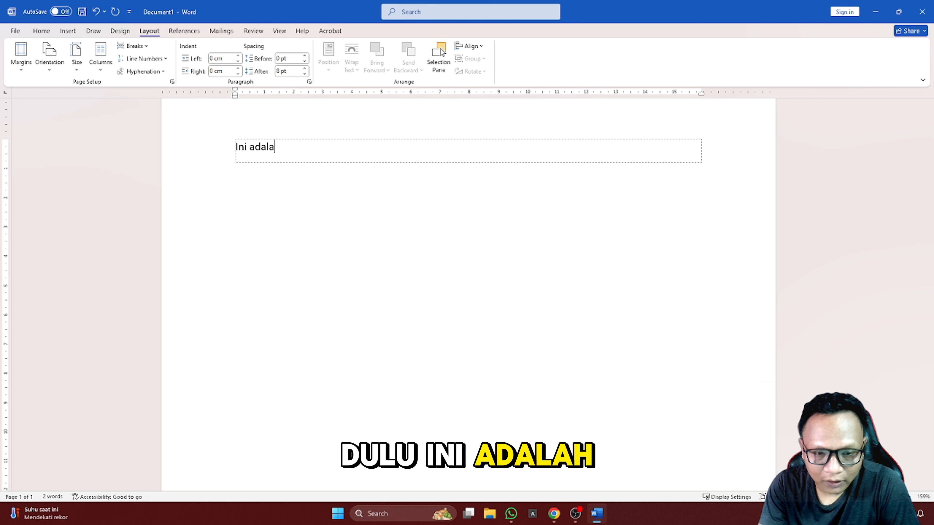
type("h materi p")
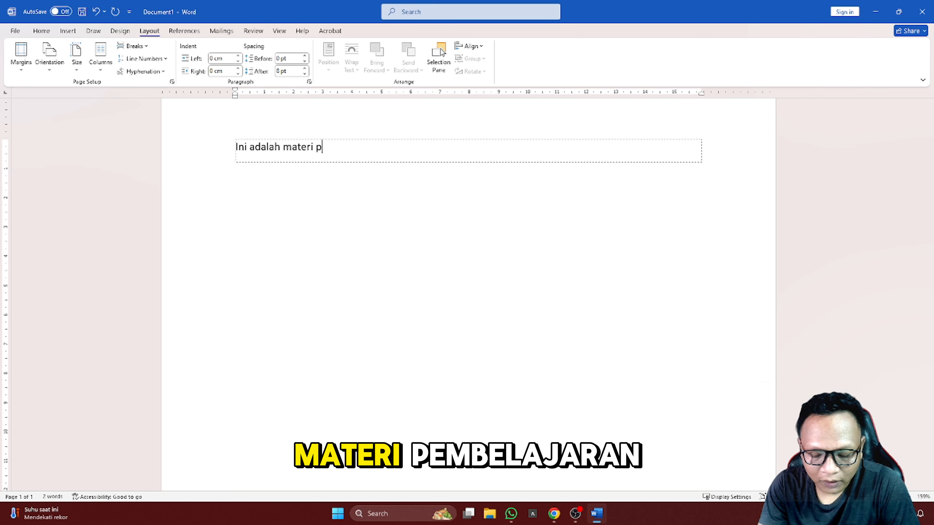
type("embelajatan microsoft o")
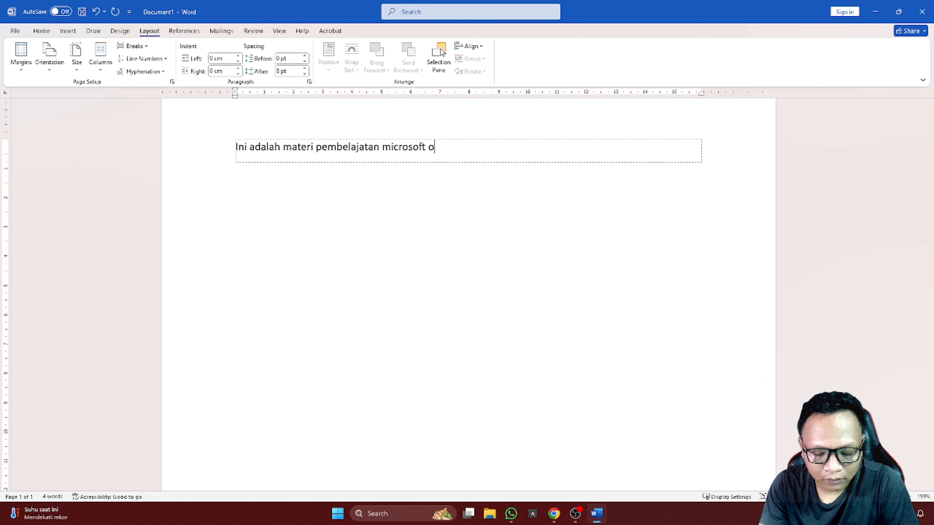
type("w")
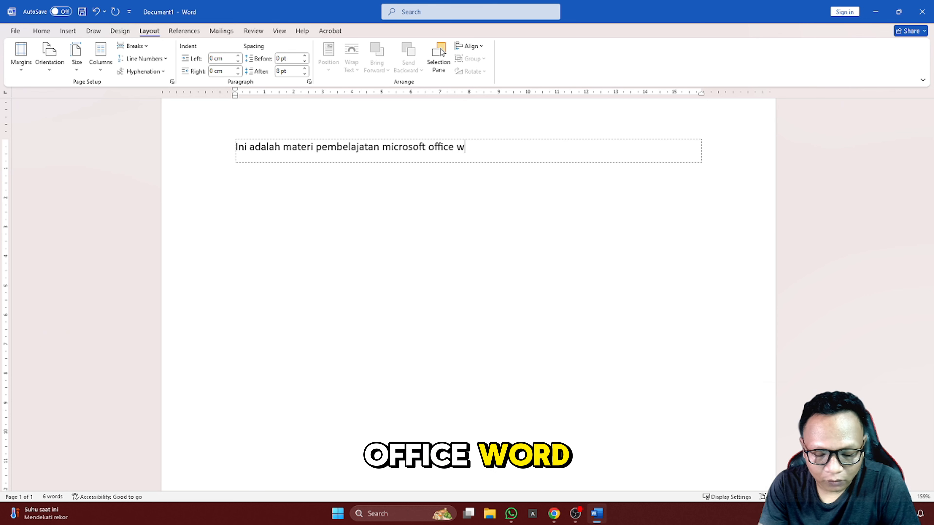
type("ord pertama")
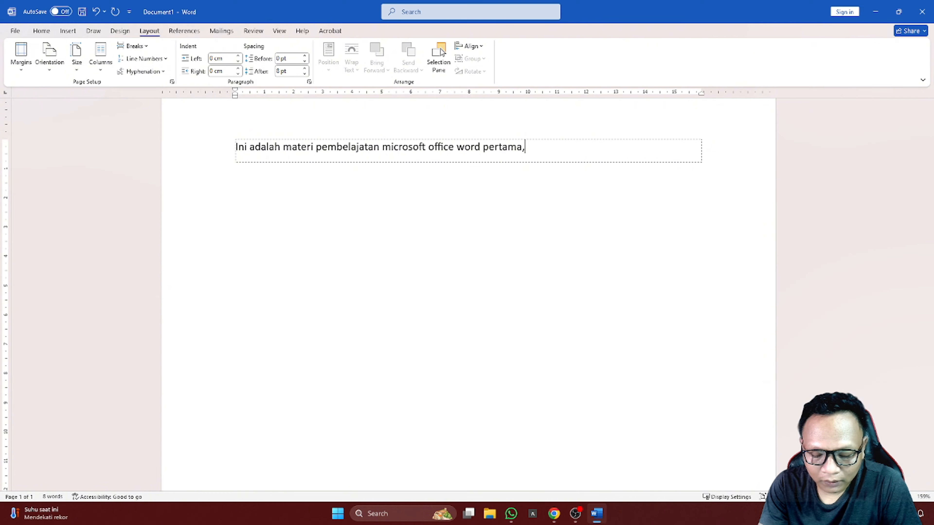
type(", khusus untuk ")
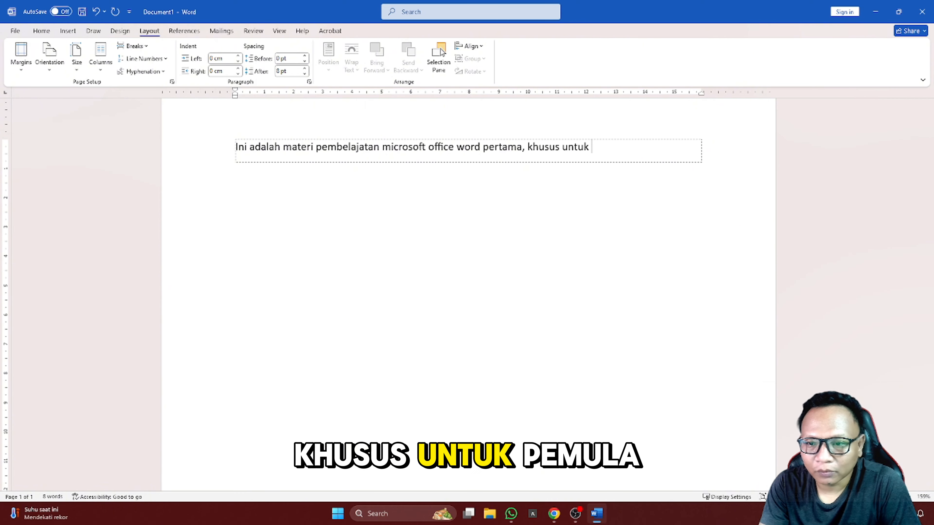
type("pemula.")
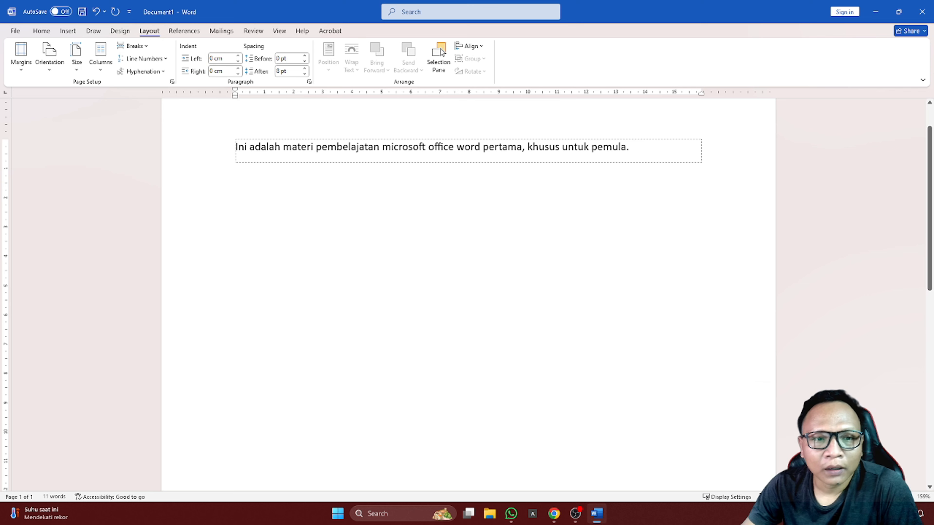
Step: Copy the whole sentence on the first line and place the cursor at its end
left_click(39, 32)
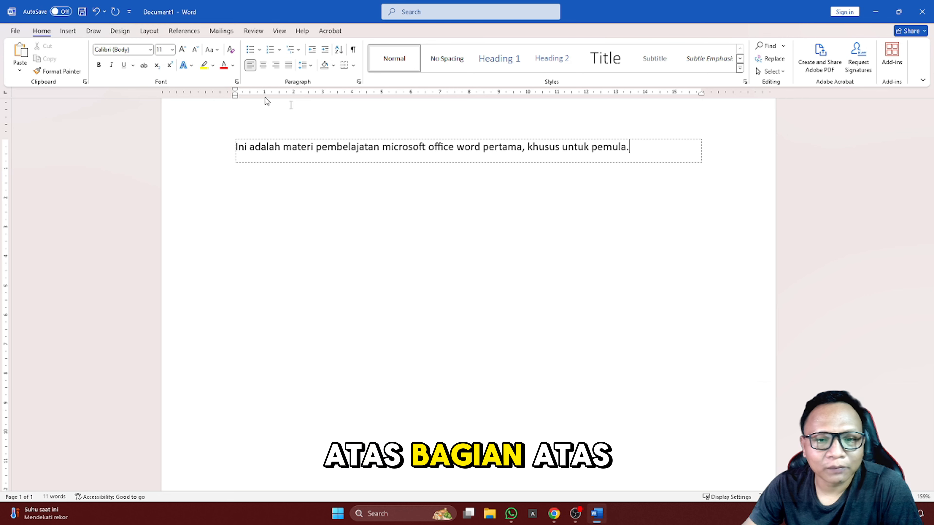
triple_click(650, 154)
key("ctrl+c")
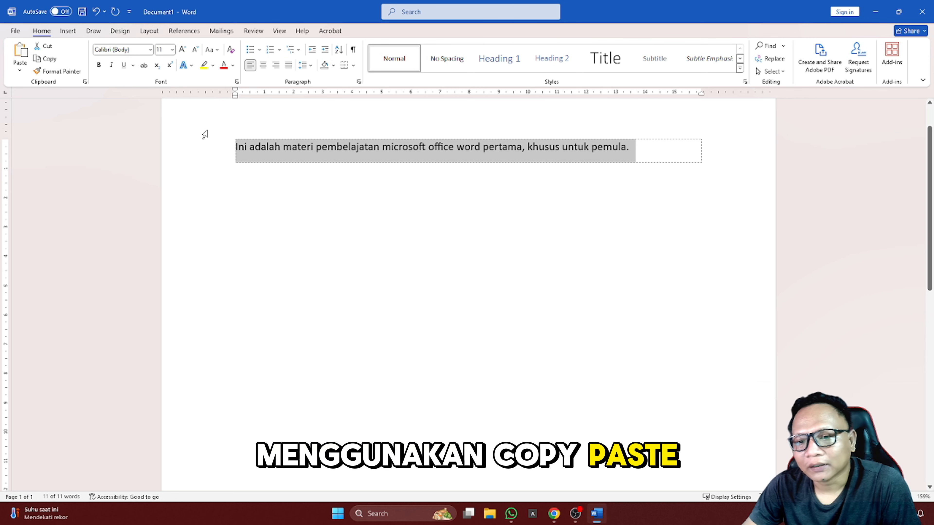
left_click(280, 146)
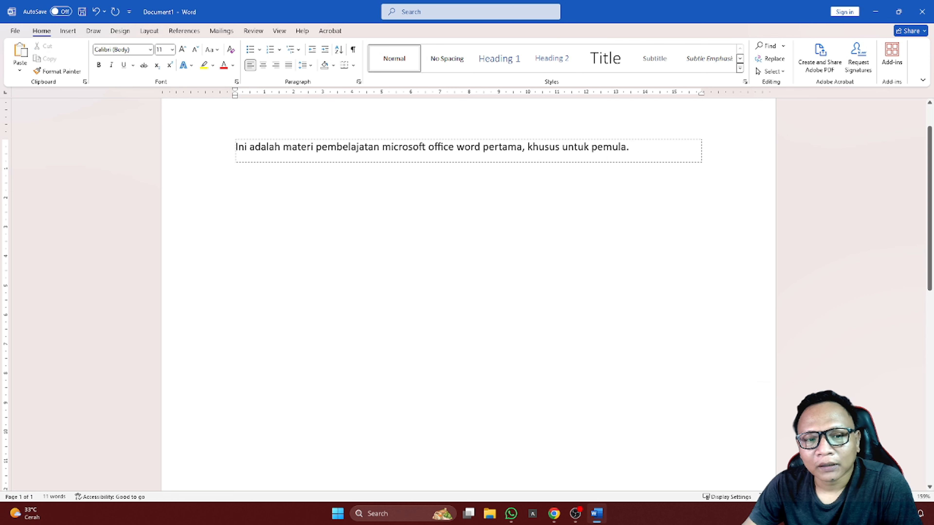
left_click_drag(236, 147, 631, 154)
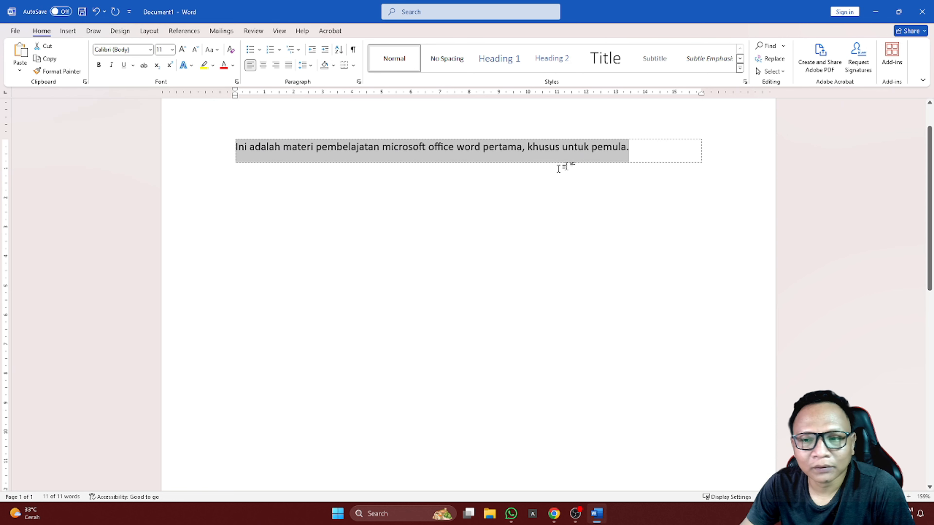
key("End")
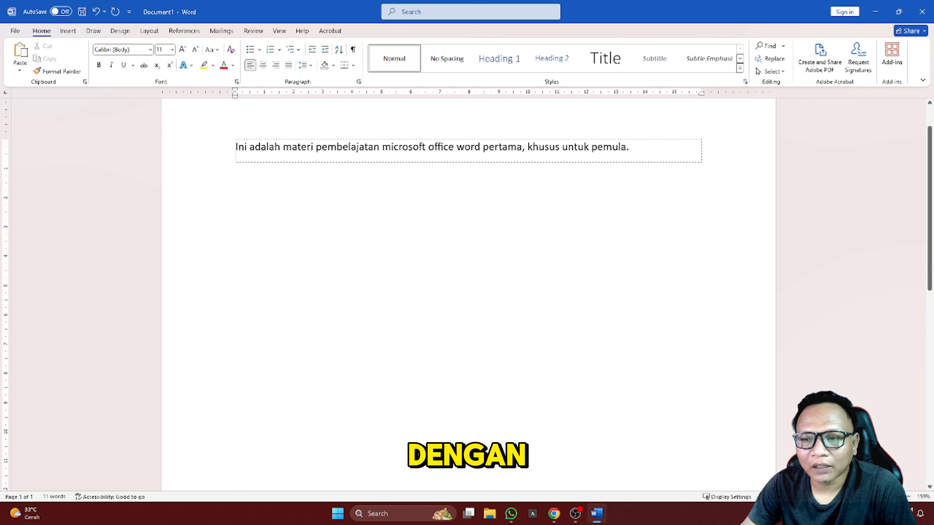
Step: Paste the copied sentence five times in a row after the original so they form one continuous paragraph
right_click(644, 145)
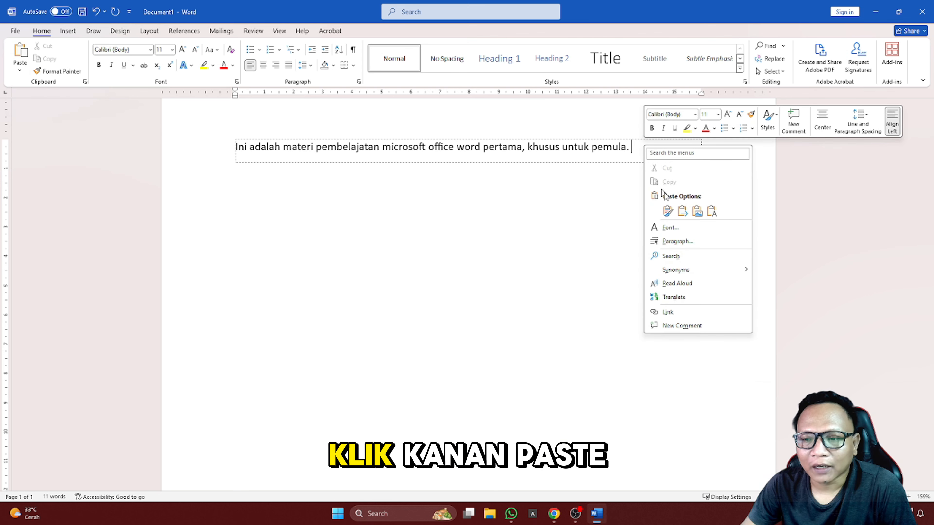
left_click(668, 211)
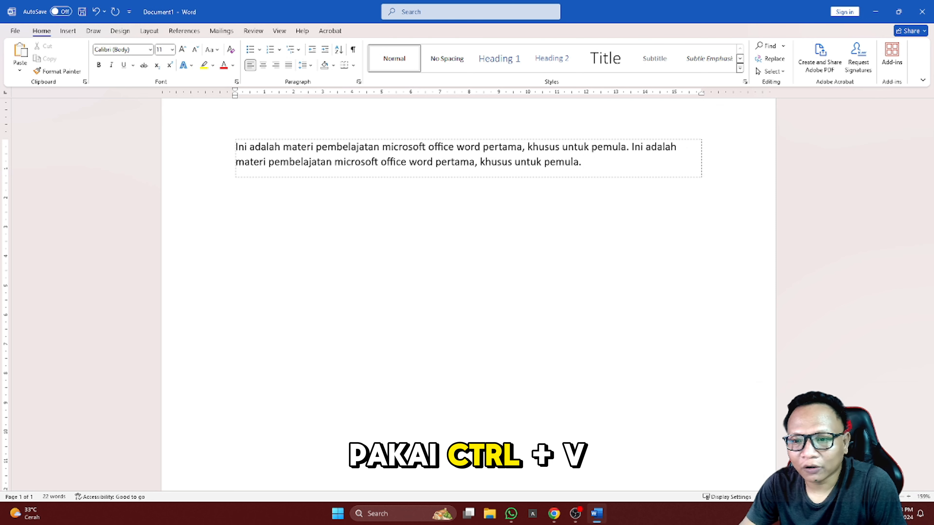
key("ctrl+v")
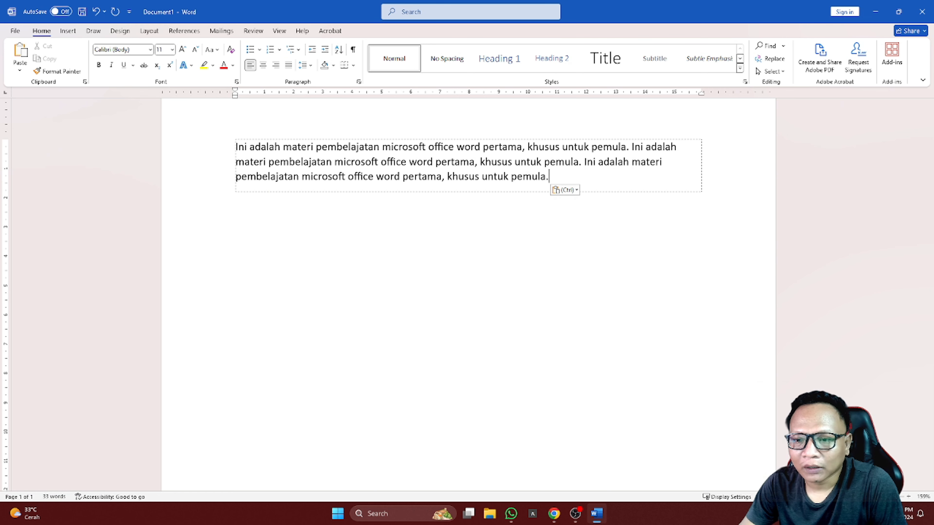
key("ctrl+v")
key("ctrl+v")
key("ctrl+v")
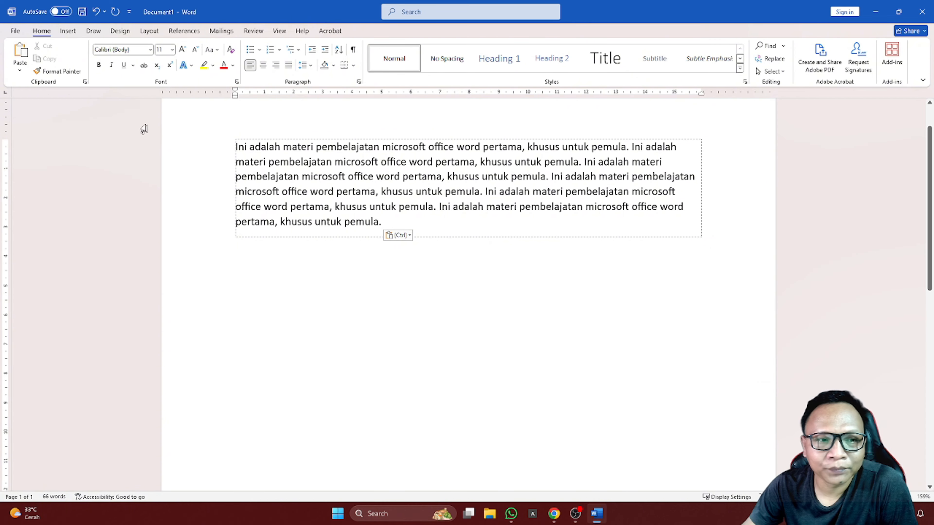
Step: Select the whole paragraph and change its font to Times New Roman
left_click_drag(237, 147, 389, 237)
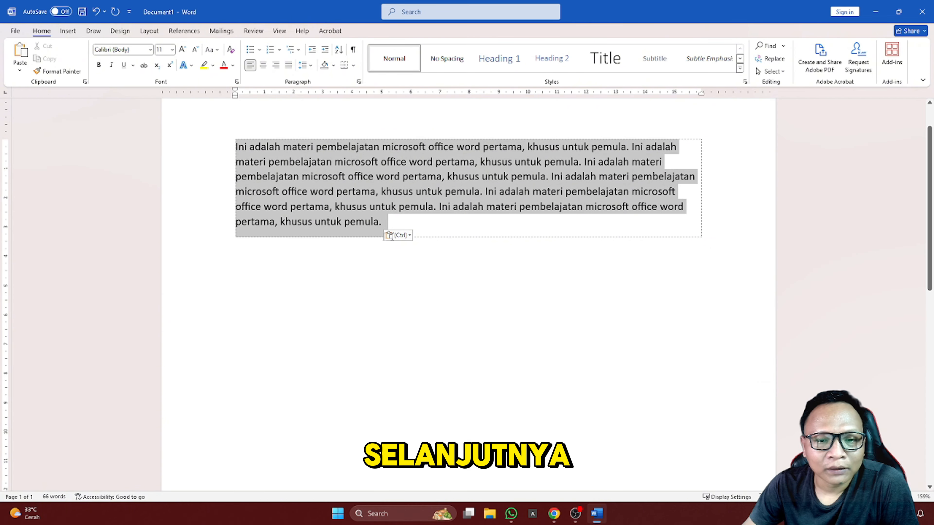
left_click(303, 197)
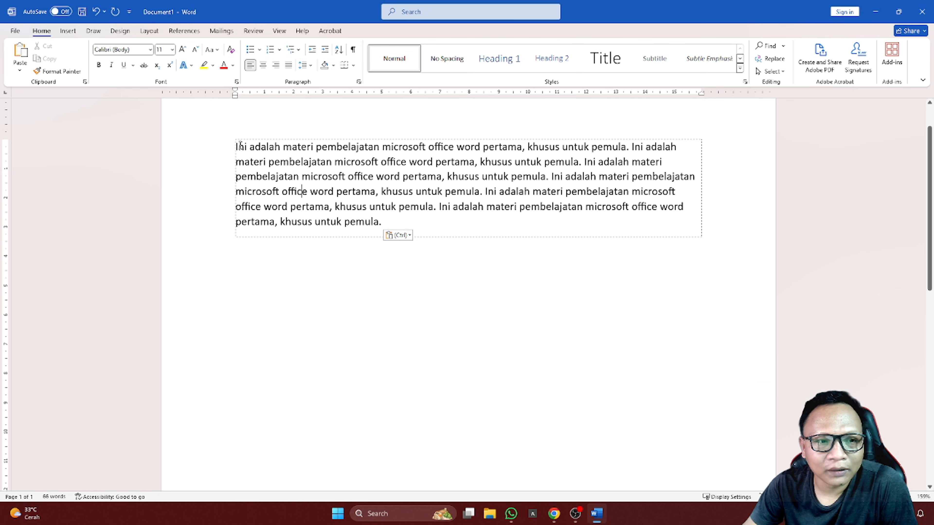
left_click(231, 140)
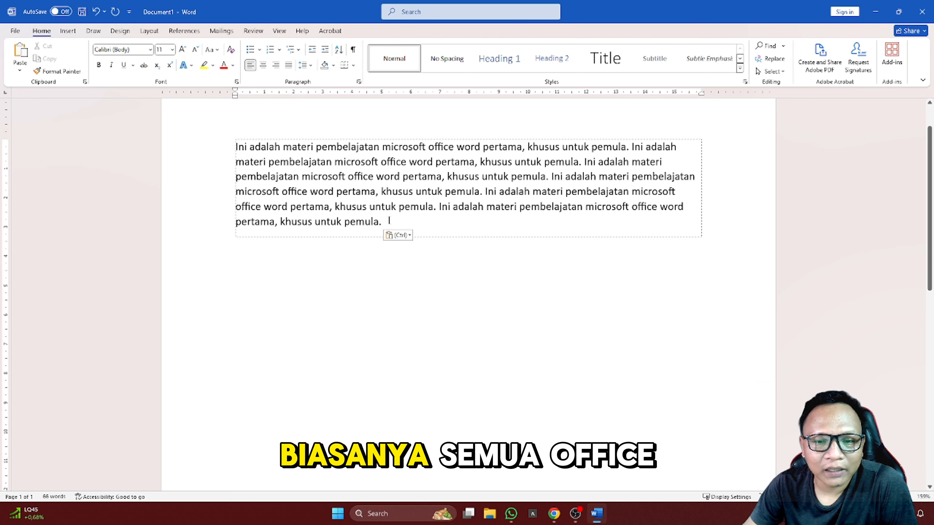
triple_click(309, 193)
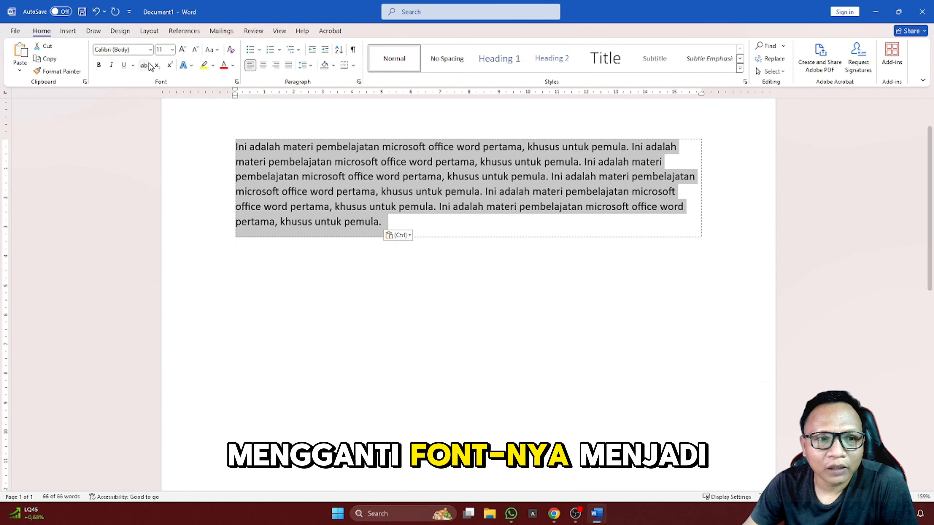
left_click(150, 50)
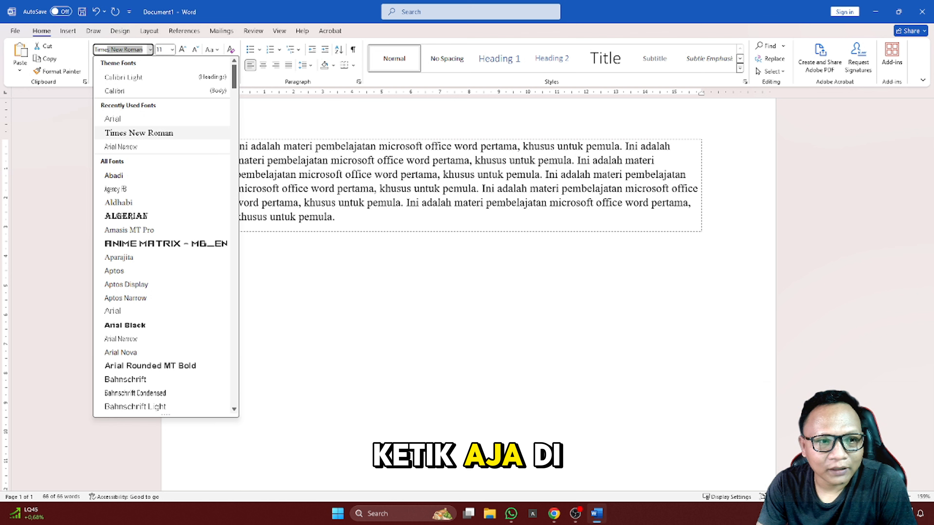
type("Time")
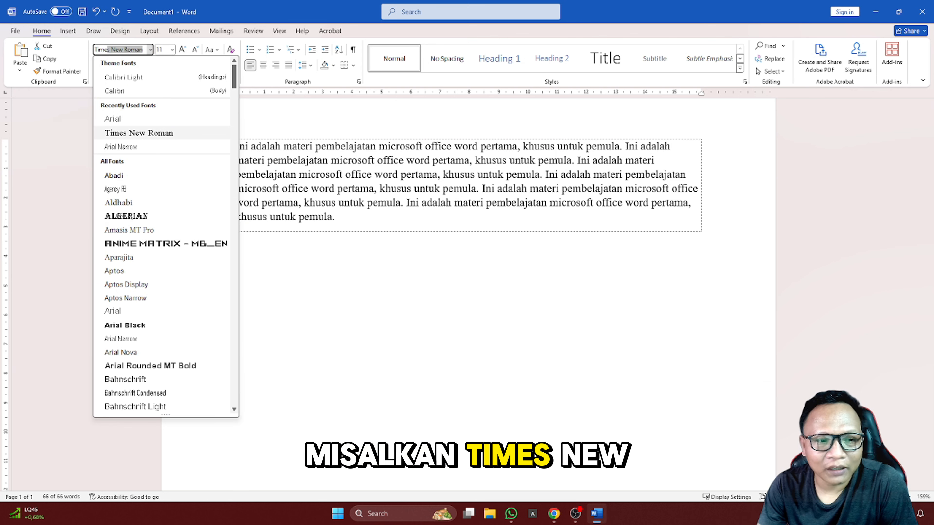
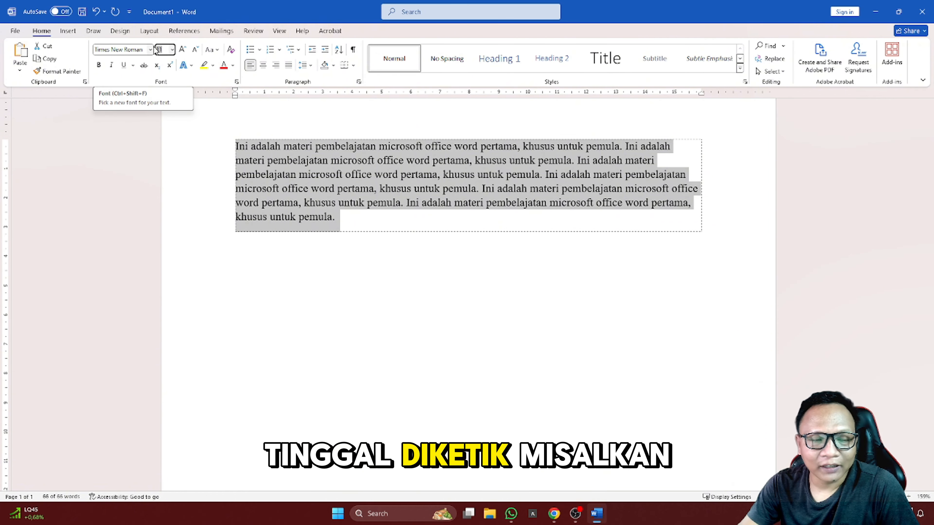
Step: Set the whole paragraph's font size to 12, reselect all its text and change the size to 14
type("12")
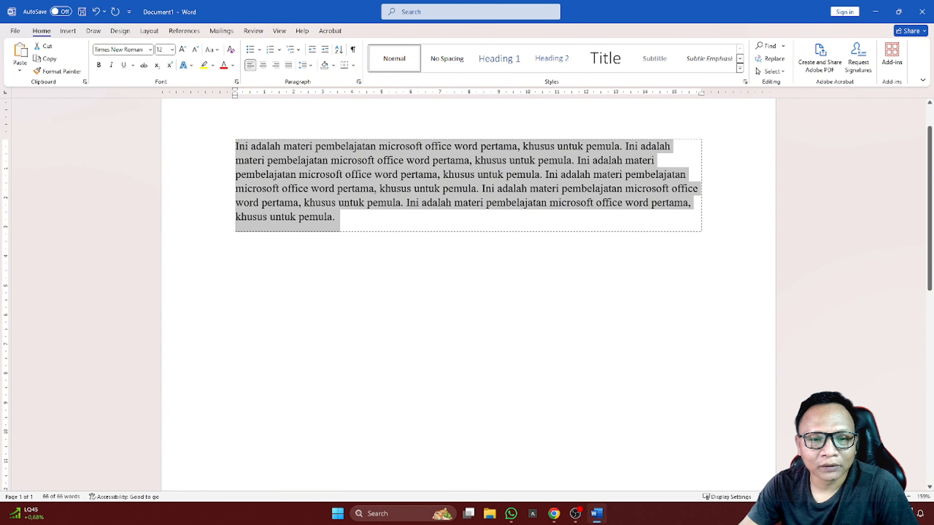
left_click(334, 223)
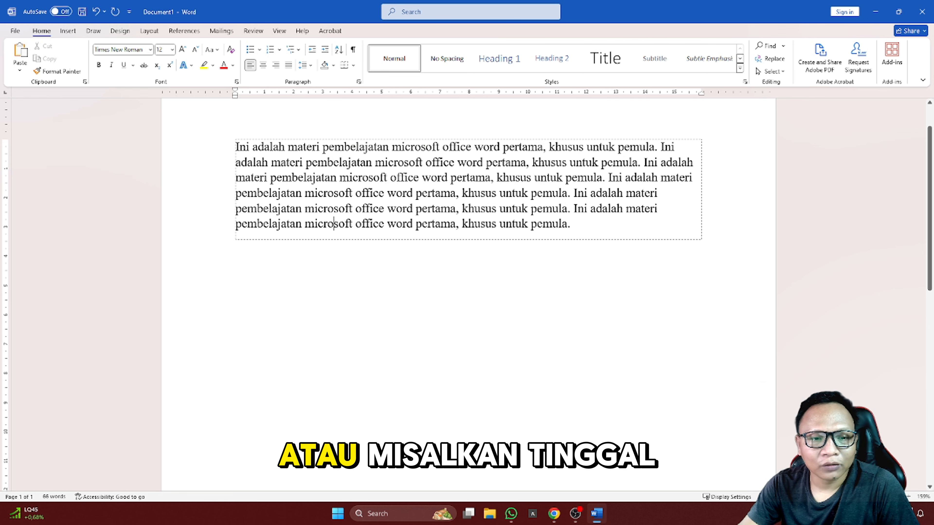
left_click_drag(571, 232, 230, 142)
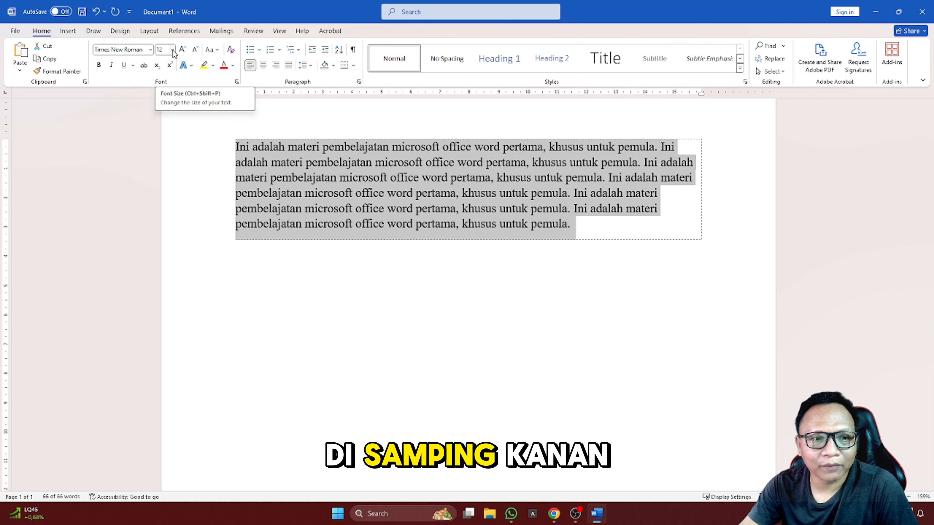
left_click(173, 50)
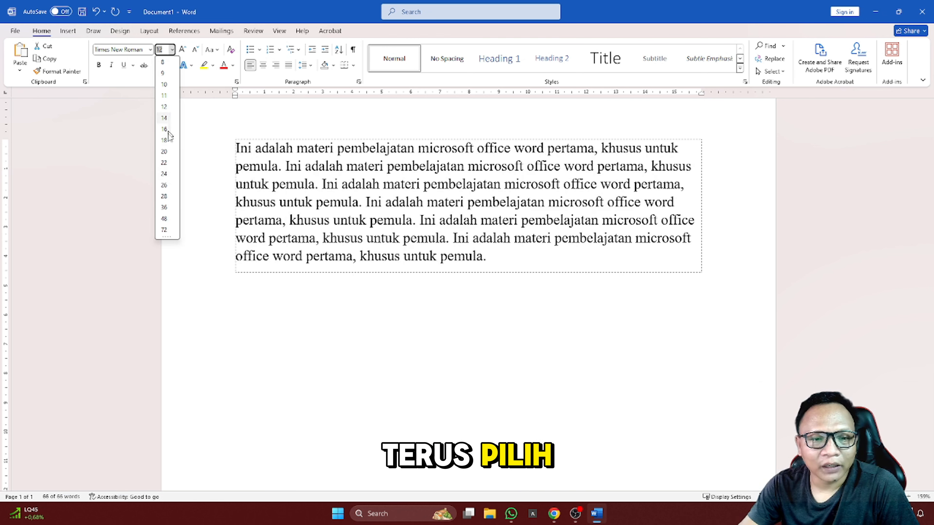
left_click(165, 118)
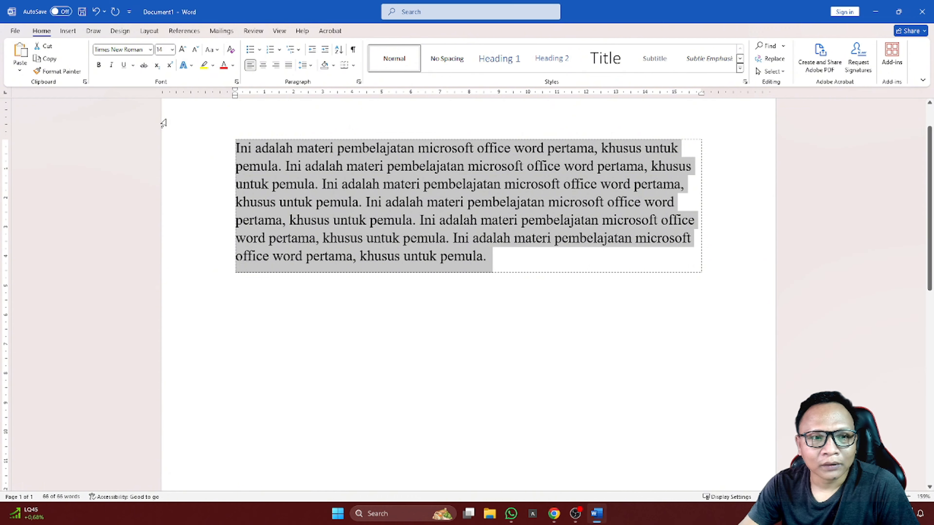
Step: Grow the selected paragraph's font by two steps and shrink it back to 14
left_click(183, 52)
left_click(183, 52)
left_click(196, 52)
left_click(196, 51)
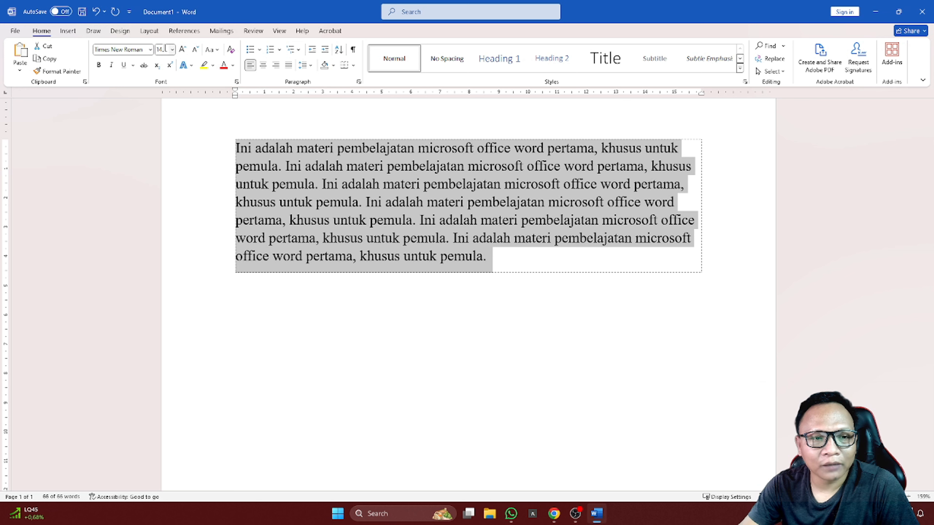
Step: Enlarge the selected paragraph's font step by step to 24 and reduce it step by step to 16
left_click(182, 51)
left_click(182, 51)
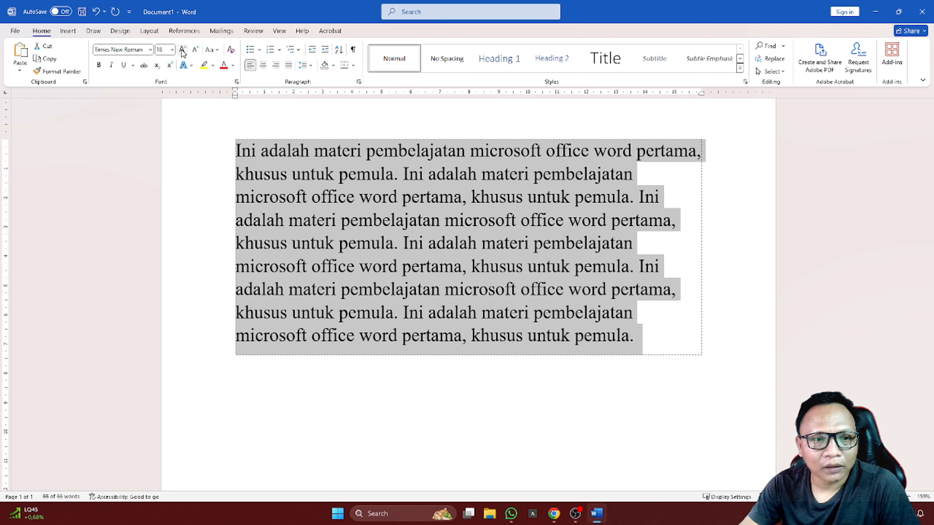
left_click(182, 51)
left_click(183, 51)
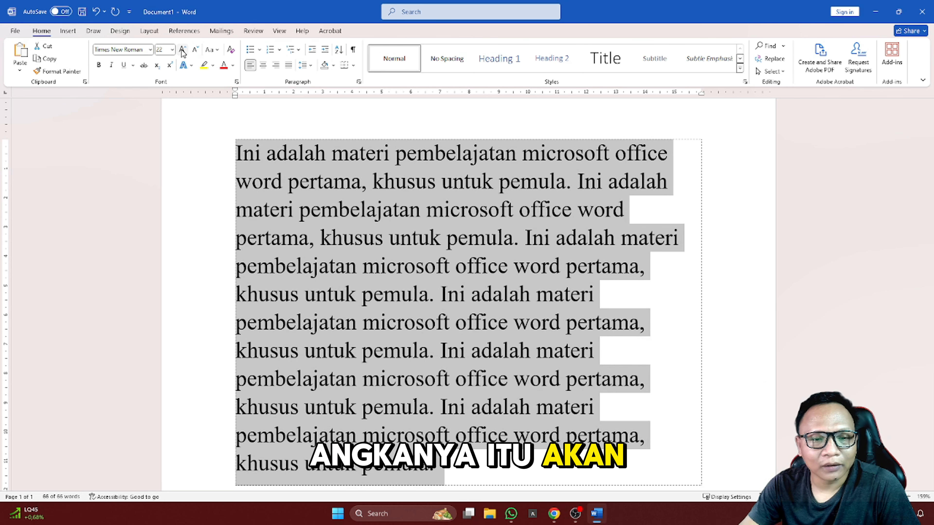
left_click(182, 51)
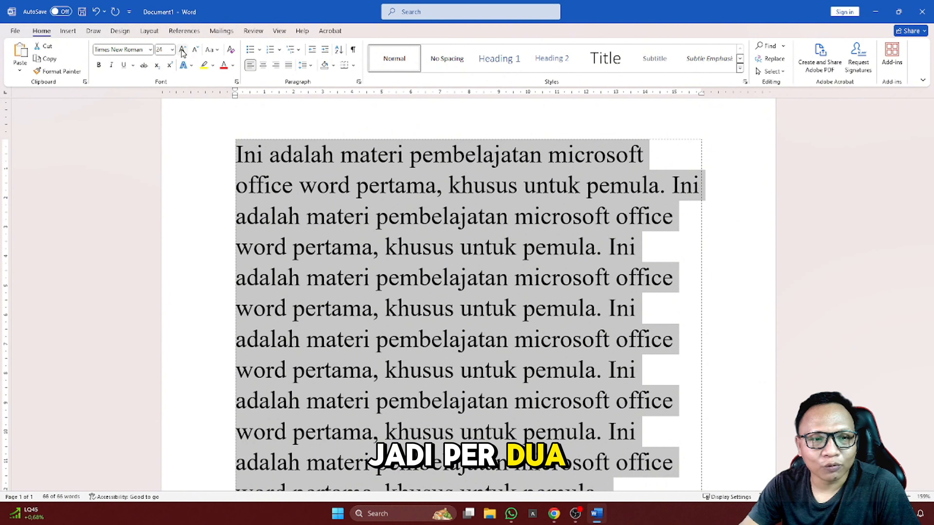
left_click(195, 50)
left_click(195, 50)
left_click(194, 50)
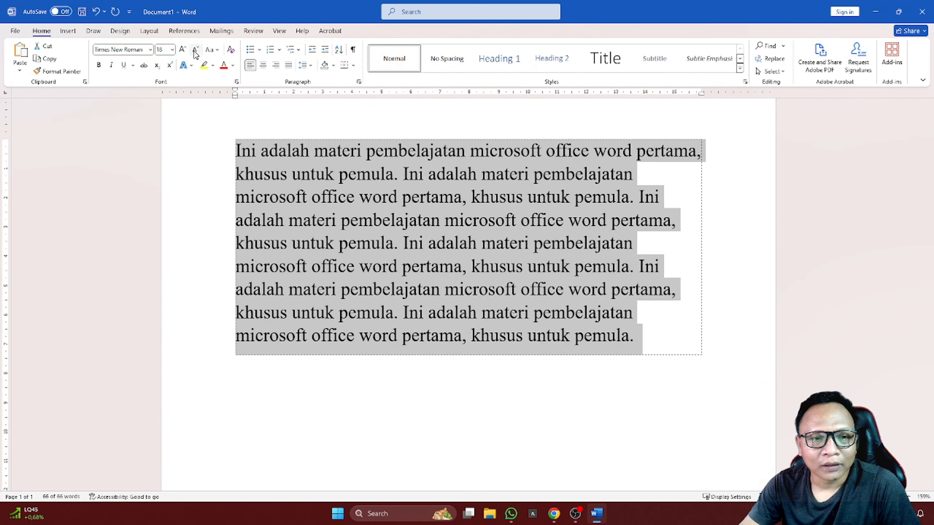
left_click(195, 50)
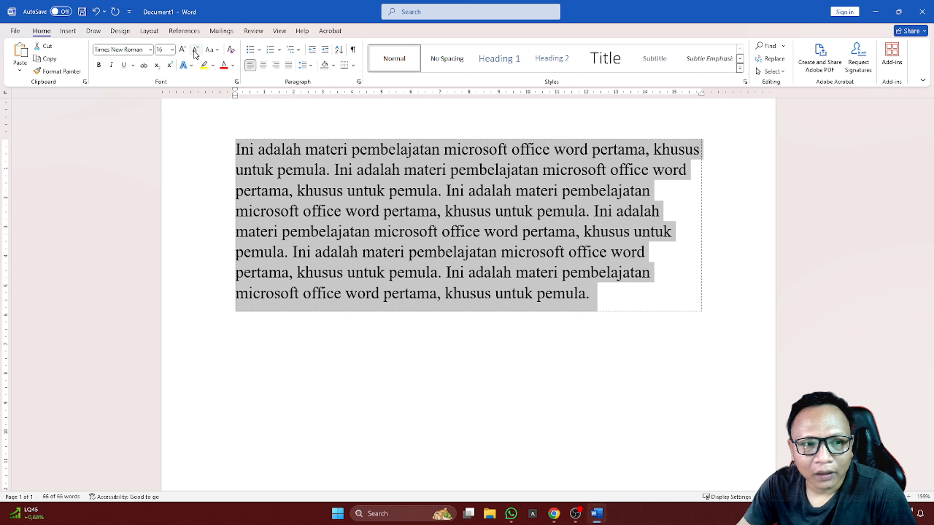
Step: Set the selected paragraph's font size to the custom value 5
left_click(173, 50)
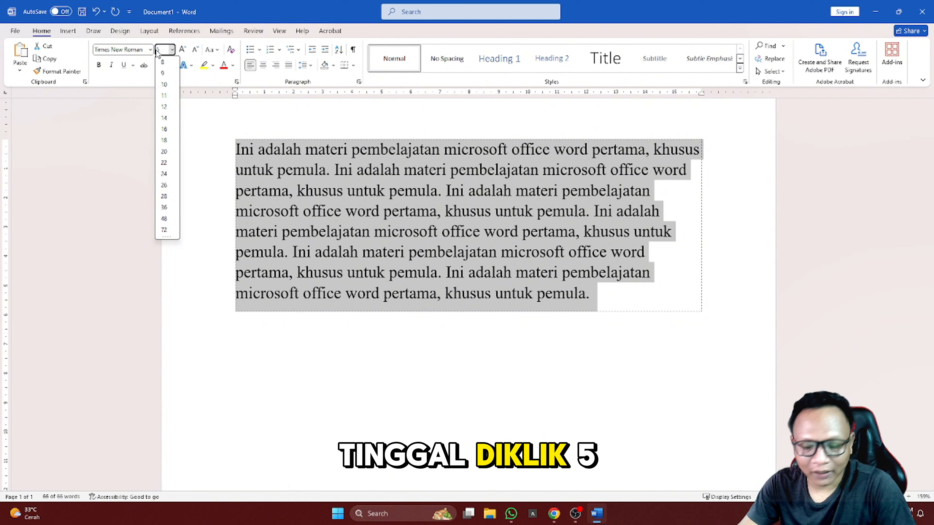
type("5")
key("Return")
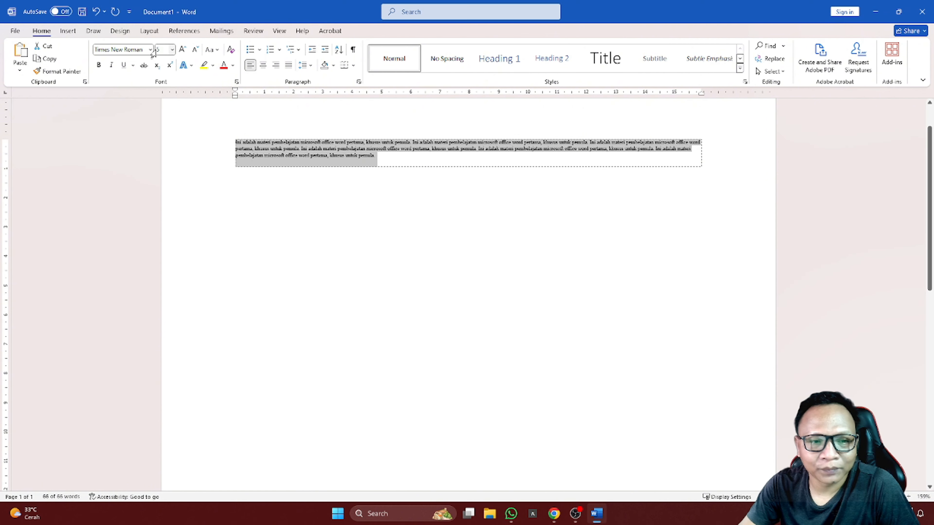
Step: Set the selected paragraph's font size to the custom value 15 and deselect the text
left_click(172, 50)
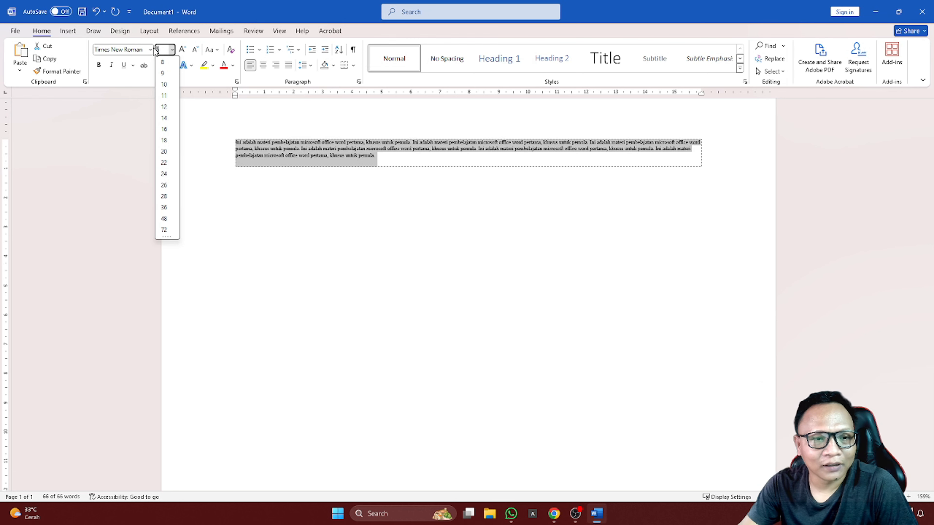
type("15")
key("Return")
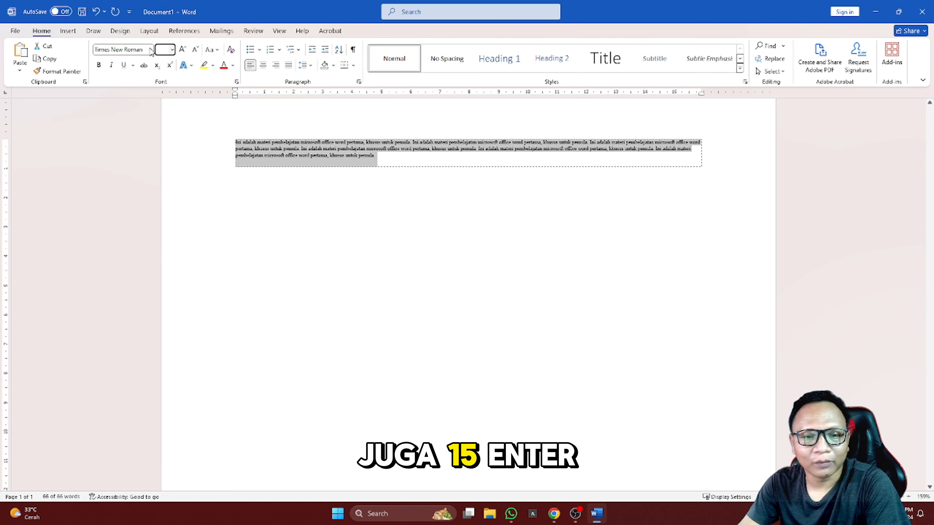
left_click(286, 225)
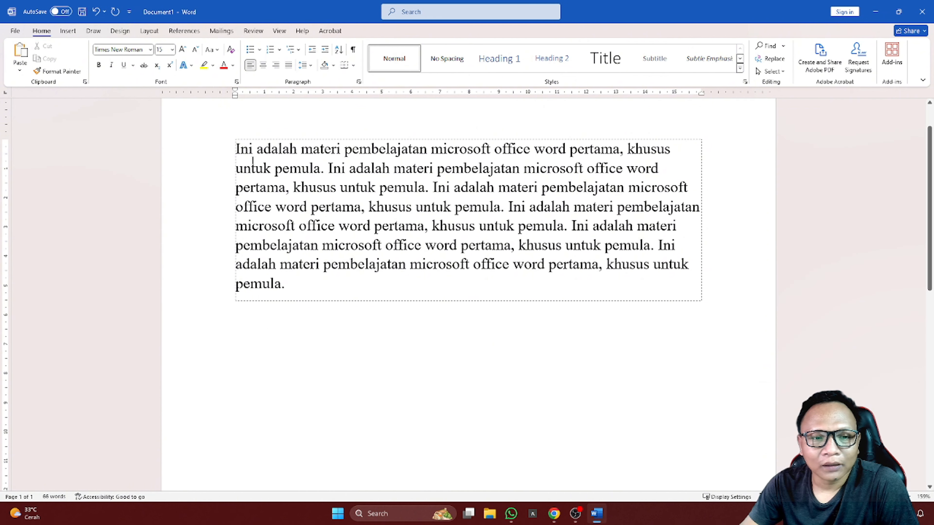
Step: Copy the entire paragraph and paste it as a second paragraph directly below the first
key("ctrl+a")
key("ctrl+c")
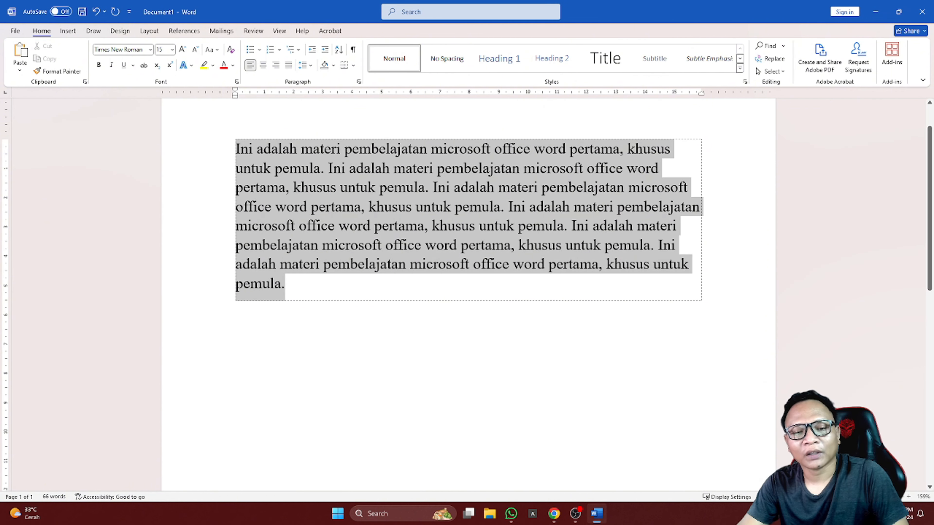
left_click(286, 284)
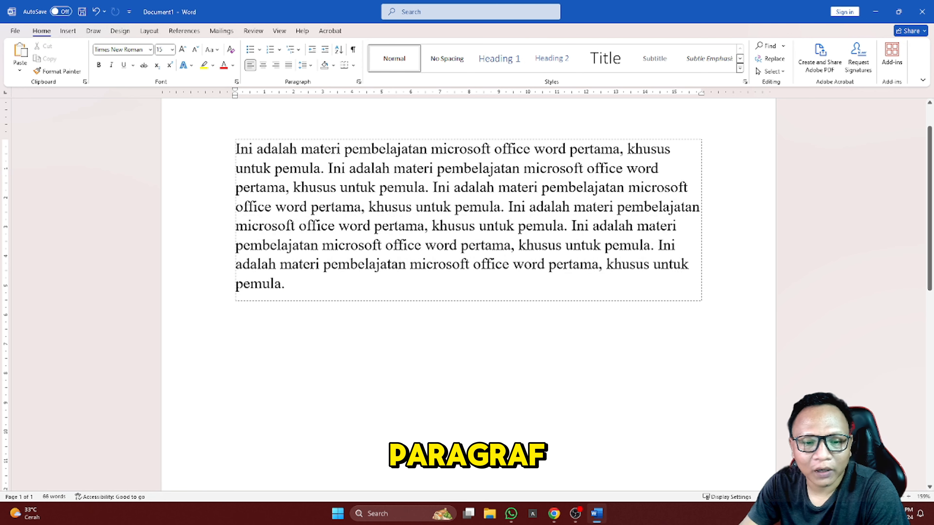
key("Return")
key("ctrl+v")
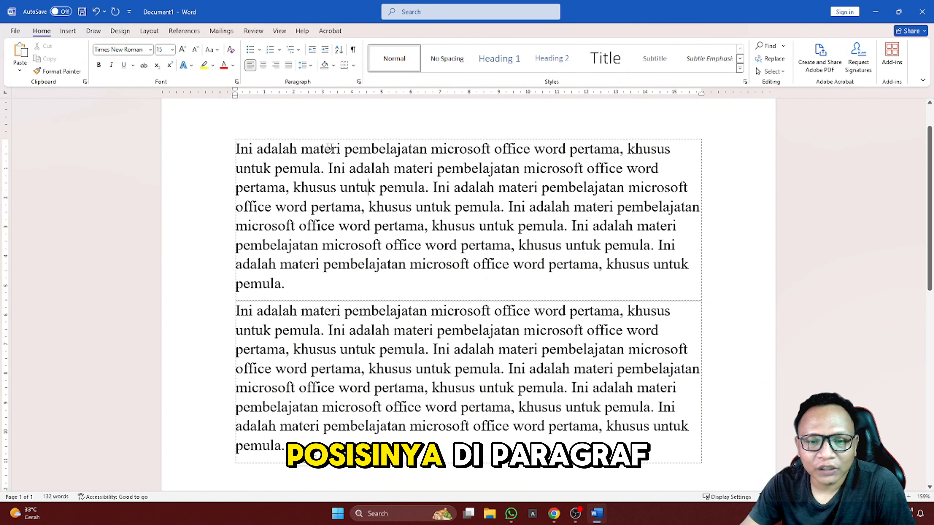
Step: Centre-align the first paragraph only
left_click(368, 187)
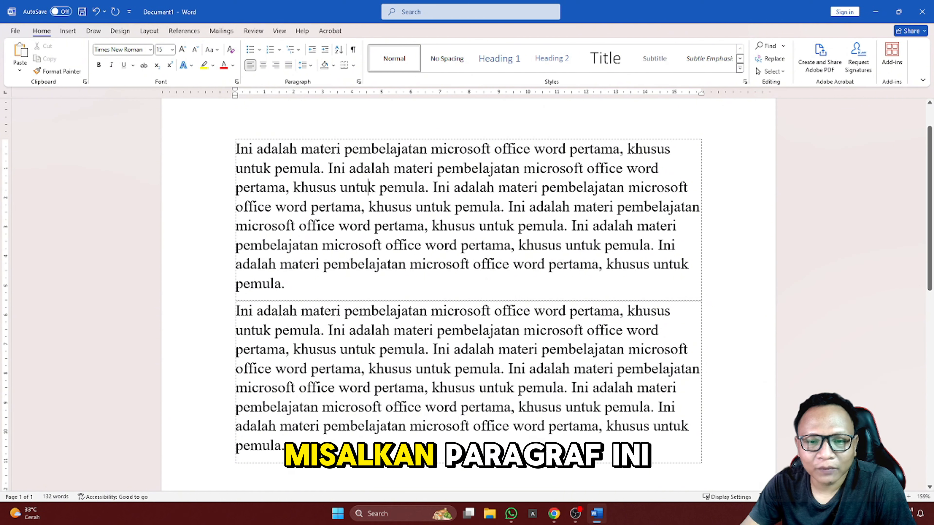
left_click(394, 188)
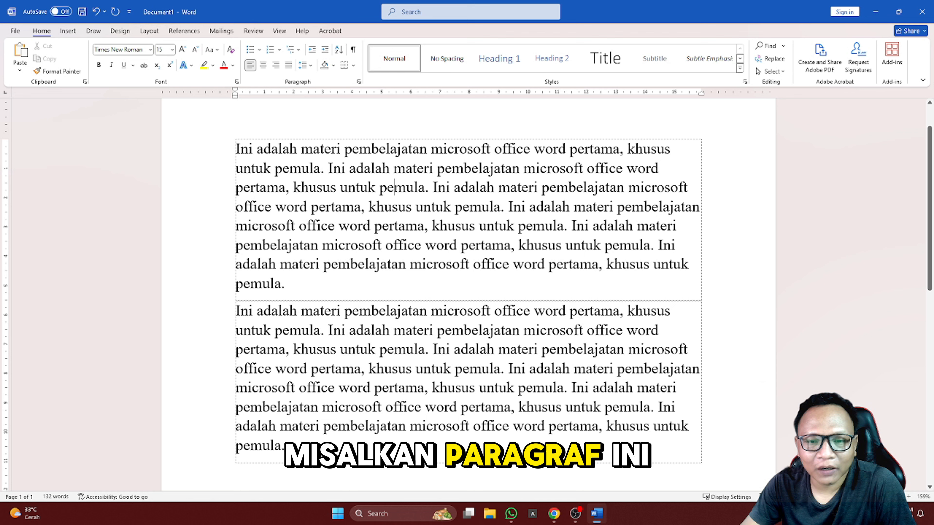
left_click(263, 64)
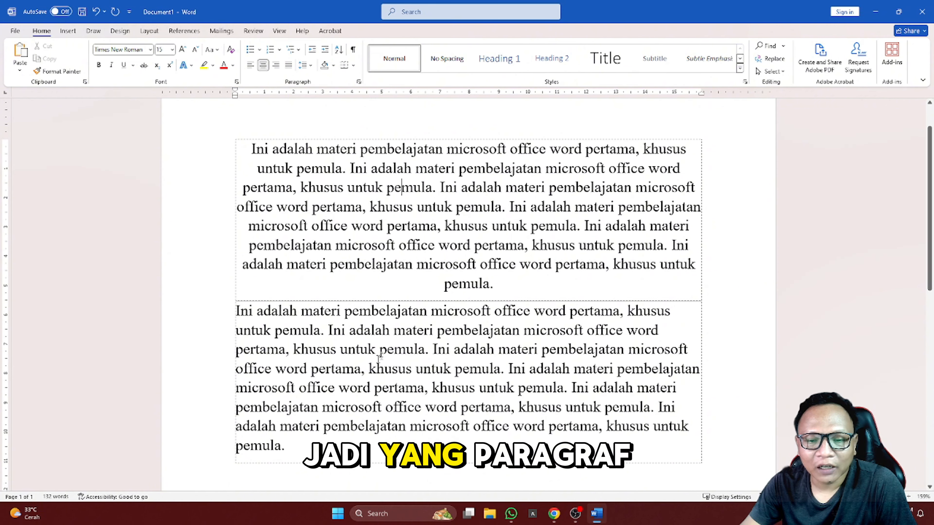
Step: Justify the second paragraph and the first paragraph one after the other
scroll(395, 232, "down", 2)
scroll(395, 257, "up", 1)
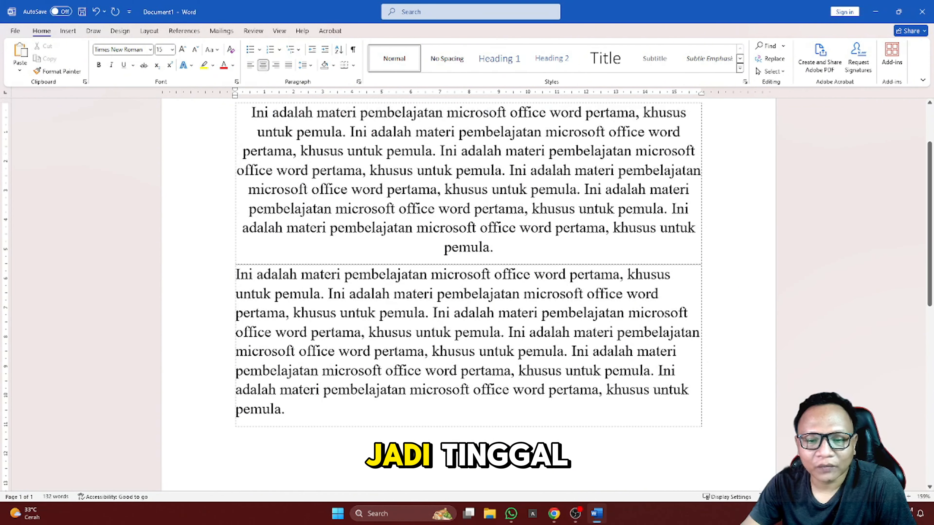
left_click(401, 313)
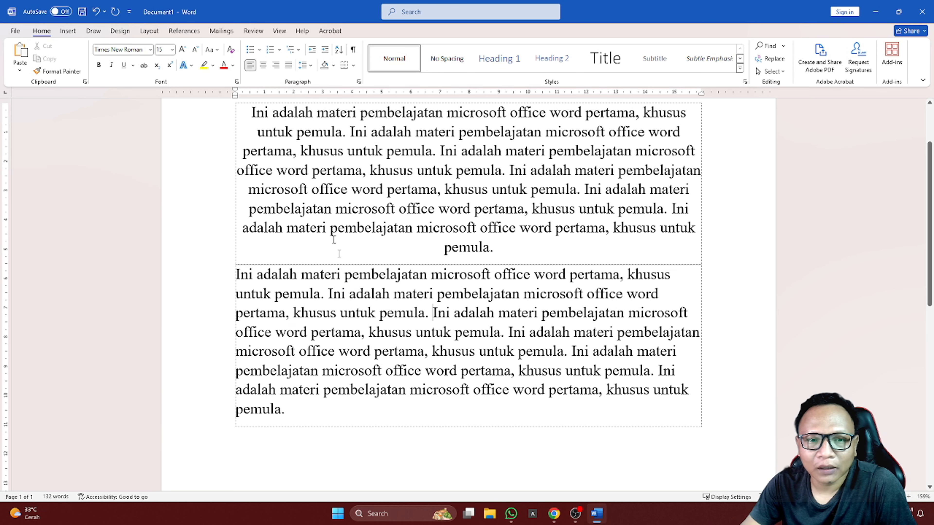
left_click(289, 66)
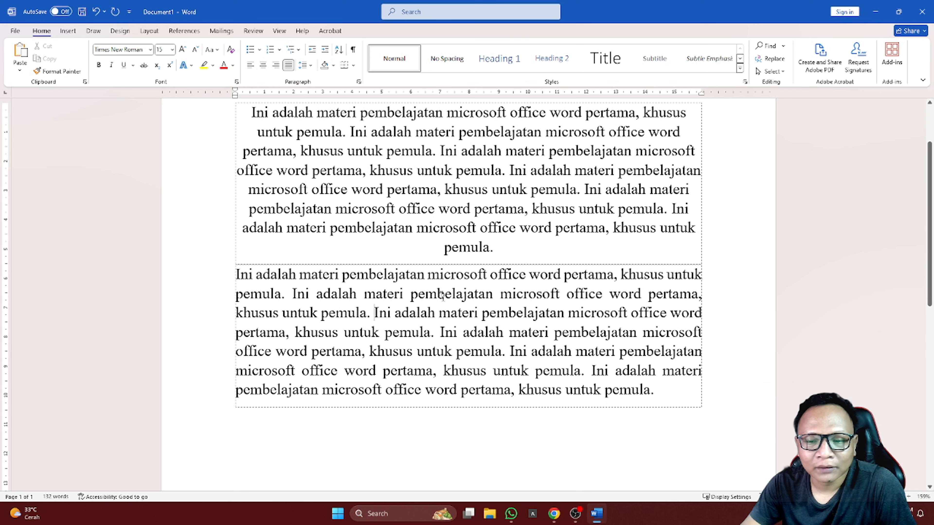
left_click(407, 190)
left_click(288, 65)
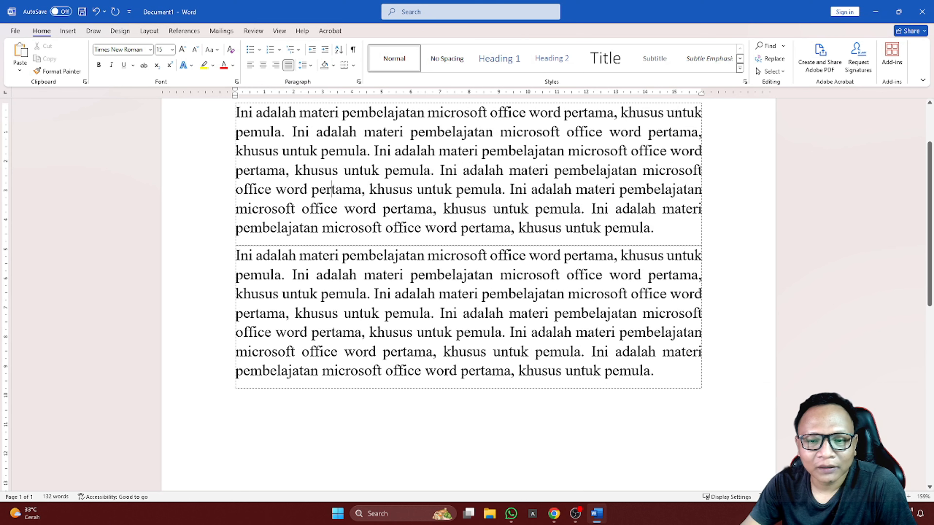
scroll(469, 294, "up", 2)
scroll(332, 272, "down", 1)
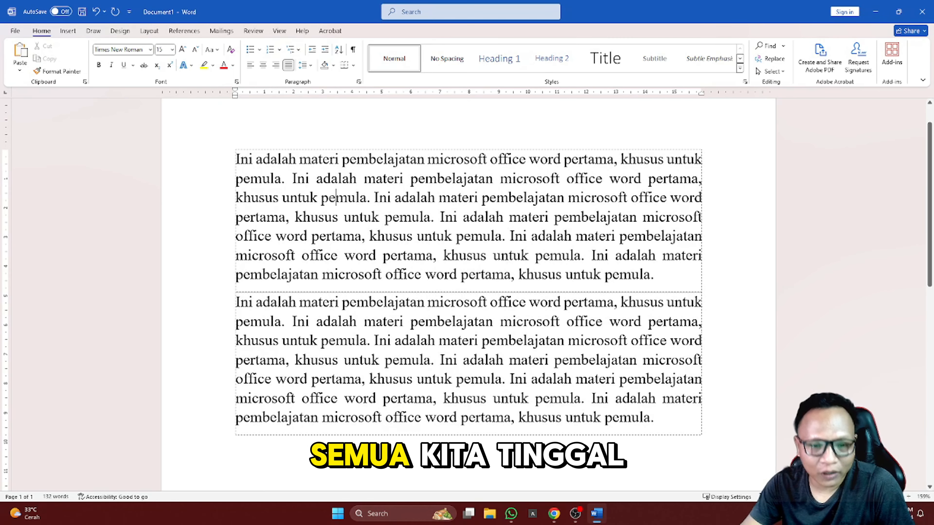
Step: Select all the text and try left, centre and justified alignment on both paragraphs in turn, ending with justified
left_click_drag(236, 159, 638, 393)
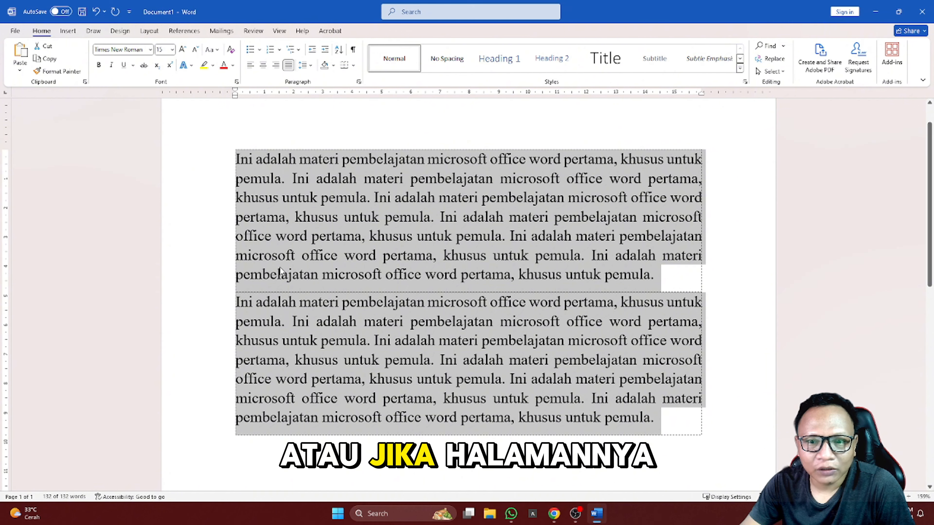
scroll(280, 267, "down", 9)
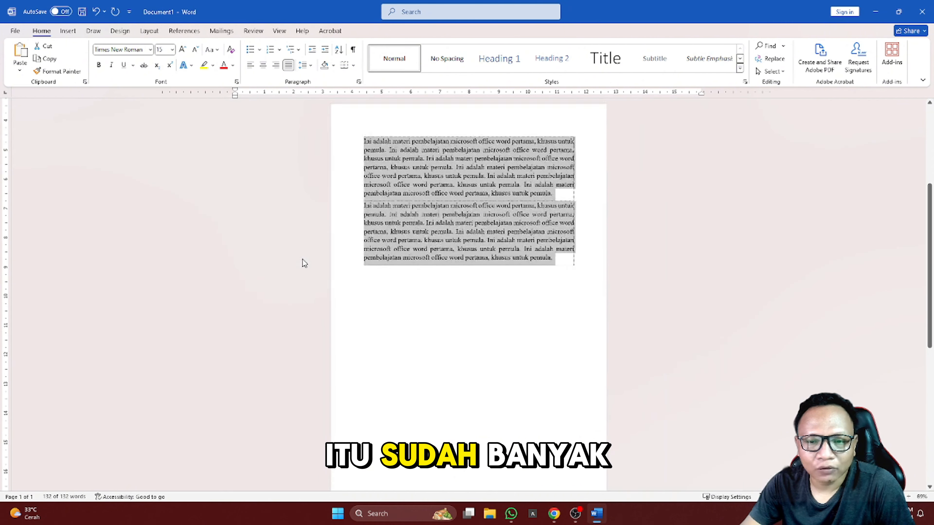
left_click(438, 217)
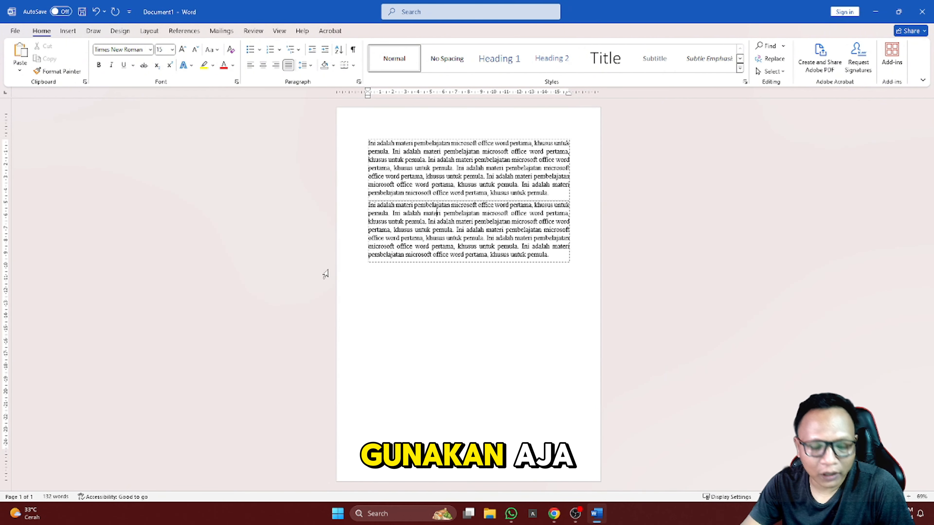
key("ctrl+a")
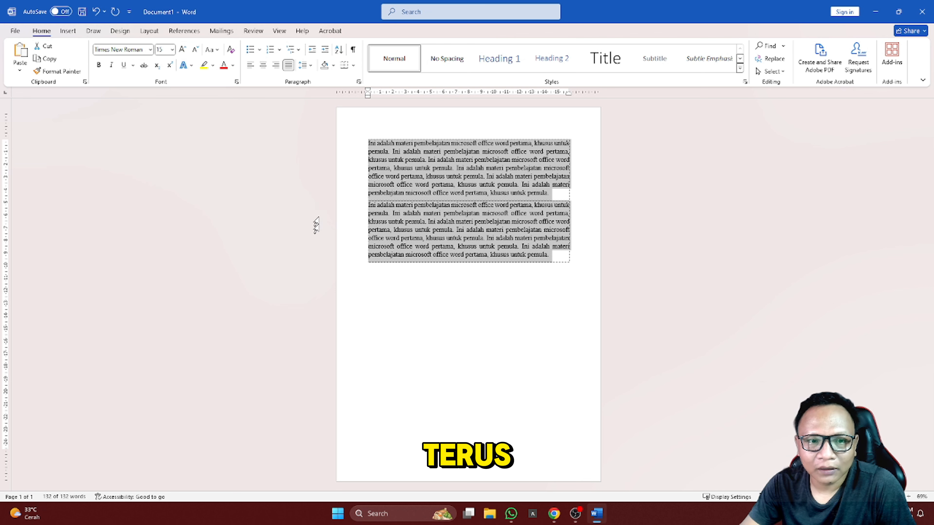
left_click(251, 66)
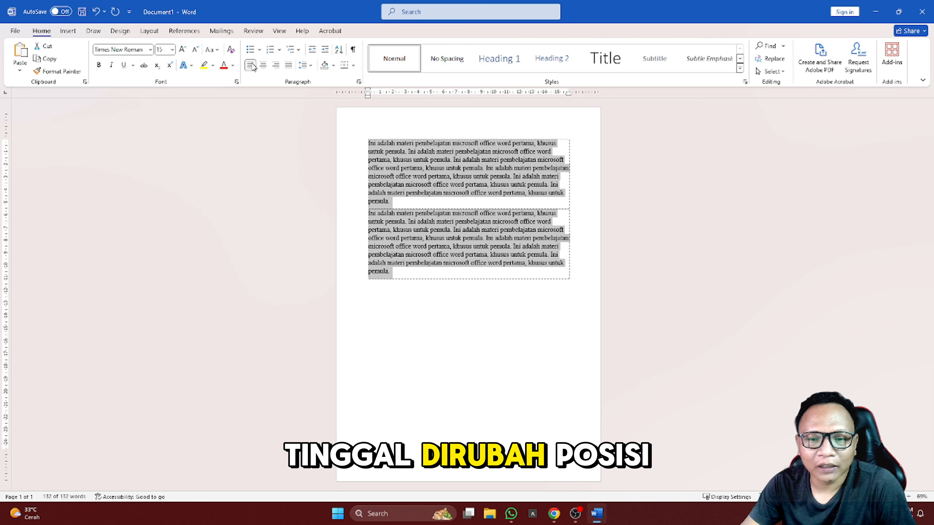
left_click(264, 66)
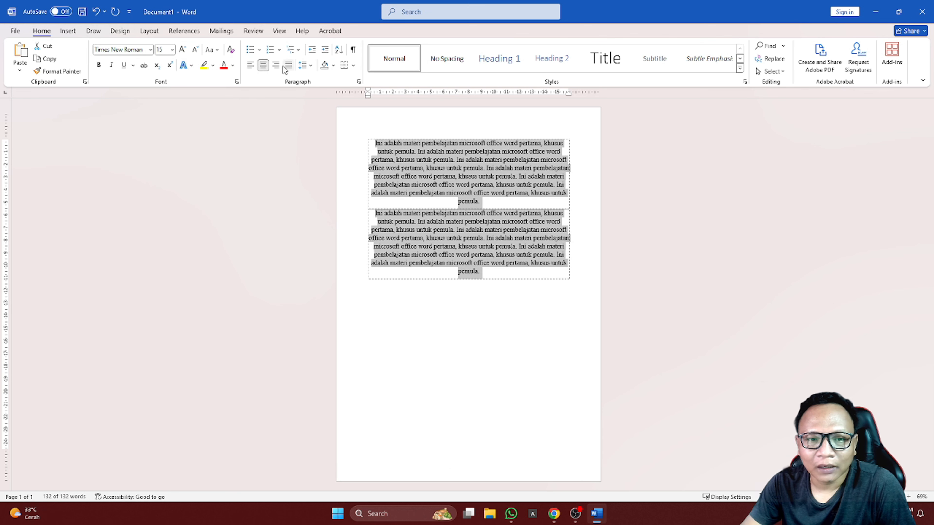
left_click(290, 65)
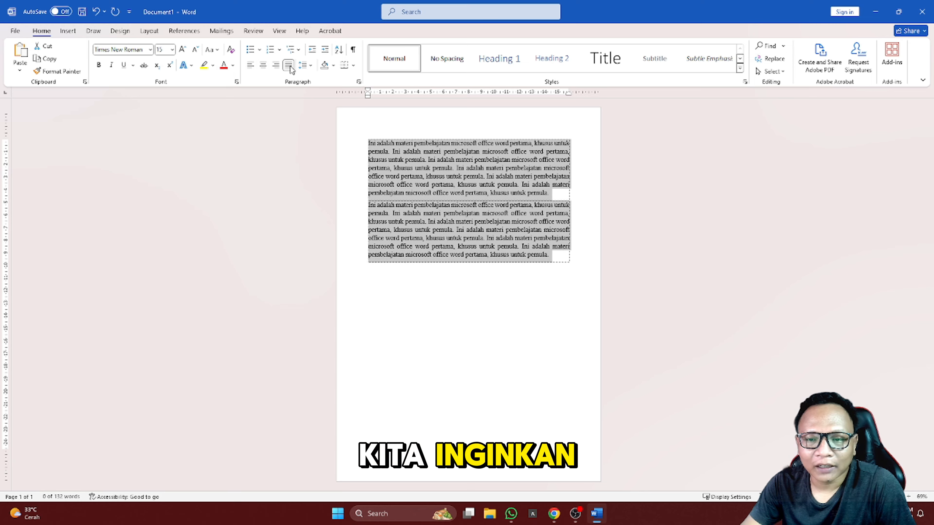
left_click(457, 181)
Step: Add a new line reading "Materi pertama" between the two paragraphs, followed by an empty line
scroll(457, 181, "up", 8)
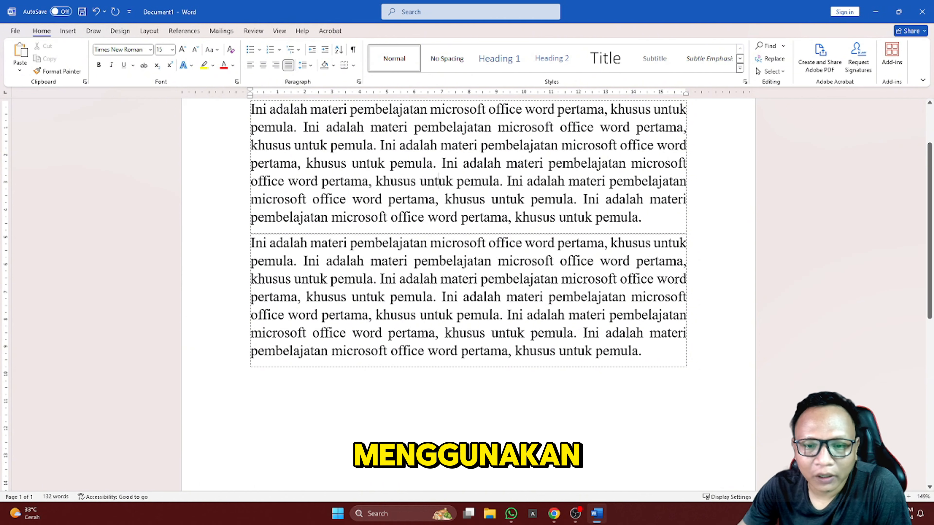
scroll(468, 257, "up", 2)
scroll(439, 250, "down", 1)
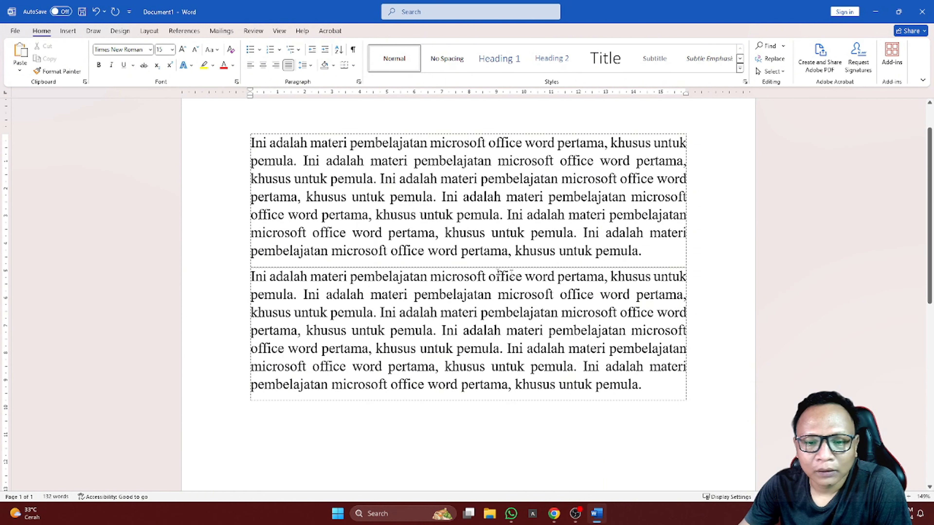
key("Return")
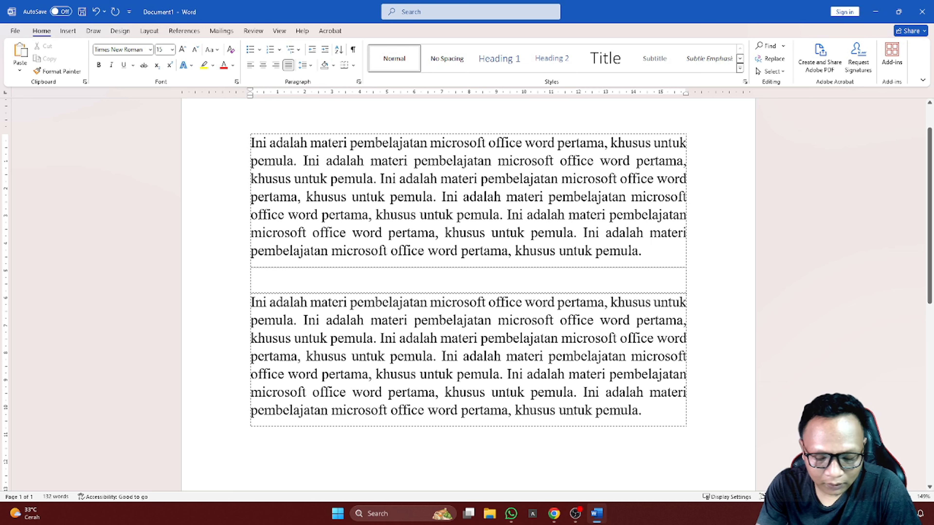
type("materi")
key("Return")
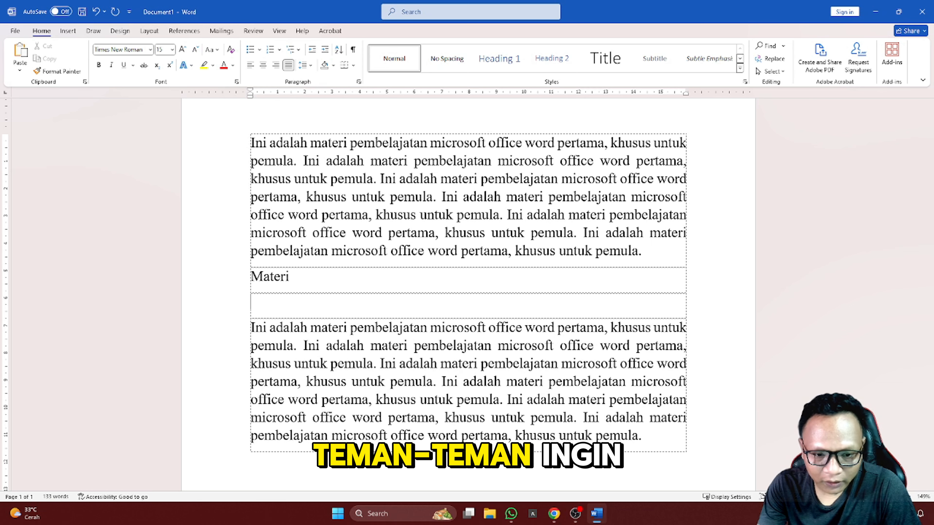
key("BackSpace")
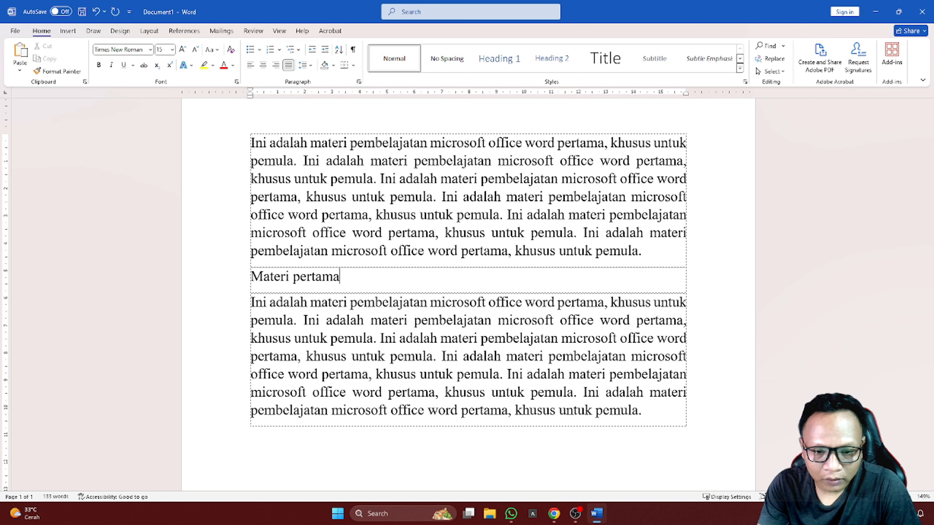
type("pertama")
key("Return")
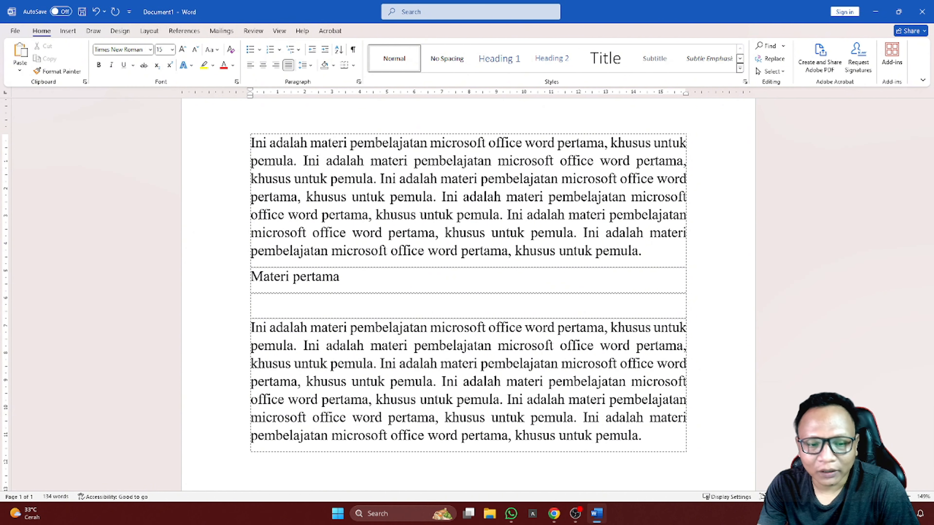
Step: Enter "Materi kedua" and "Materi ketiga" as separate lines below "Materi pertama"
type("Materi ")
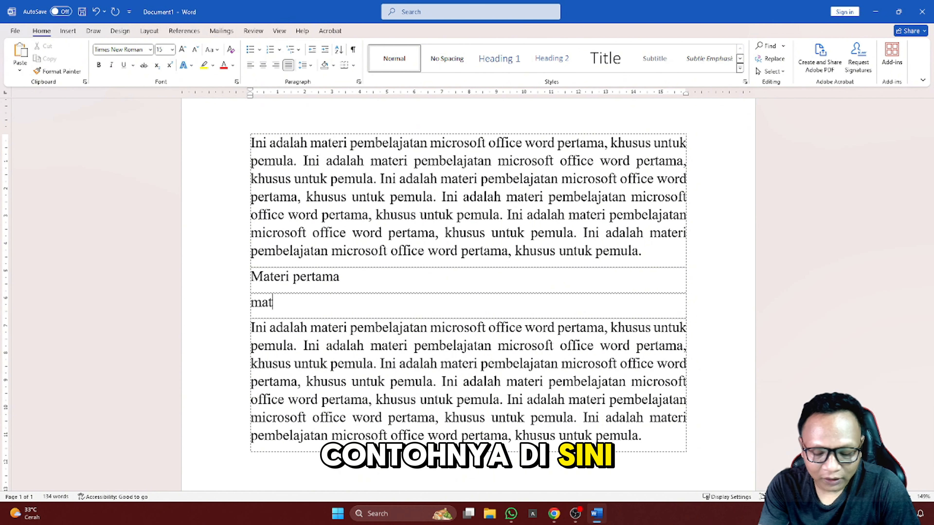
type("poerta")
key("BackSpace")
key("BackSpace")
key("BackSpace")
key("BackSpace")
key("BackSpace")
key("BackSpace")
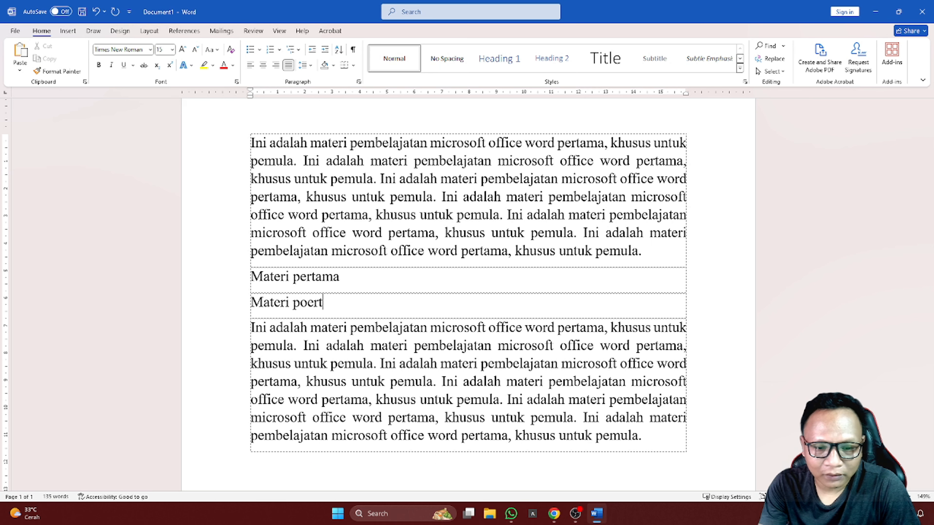
type("ked")
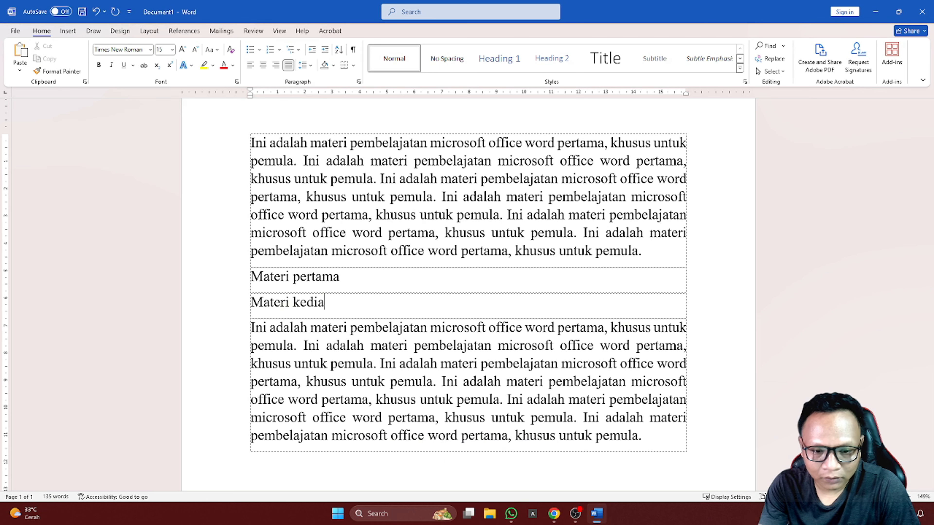
type("ua")
key("Return")
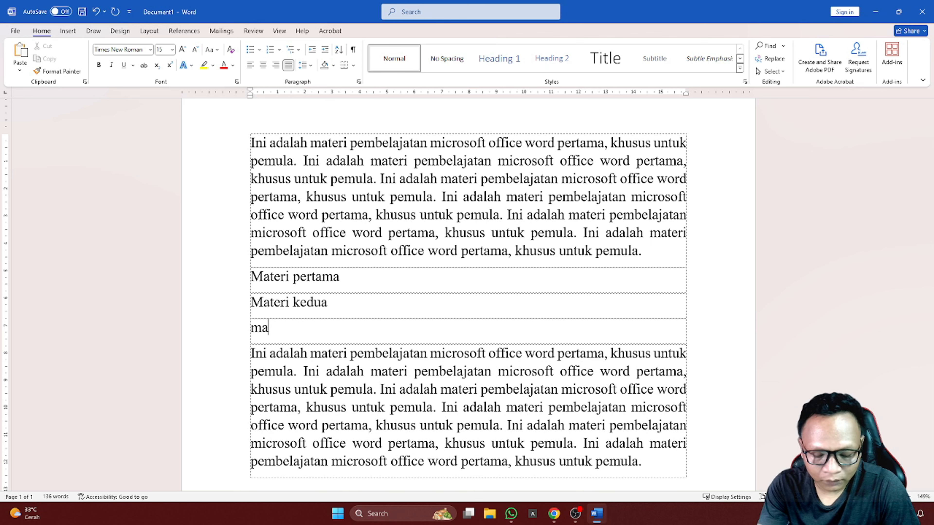
type("materi ketiga")
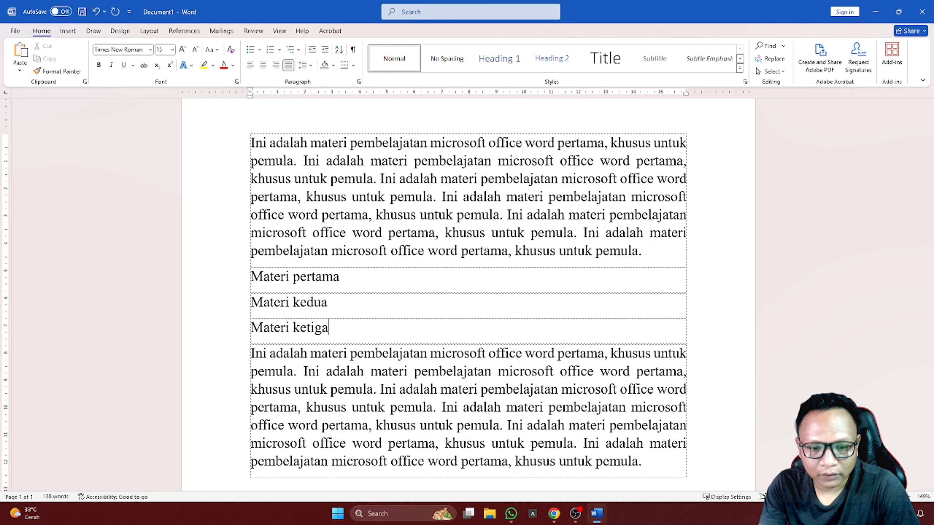
Step: Apply the 1., 2., 3. numbering format to the three "Materi" lines
scroll(299, 274, "down", 1)
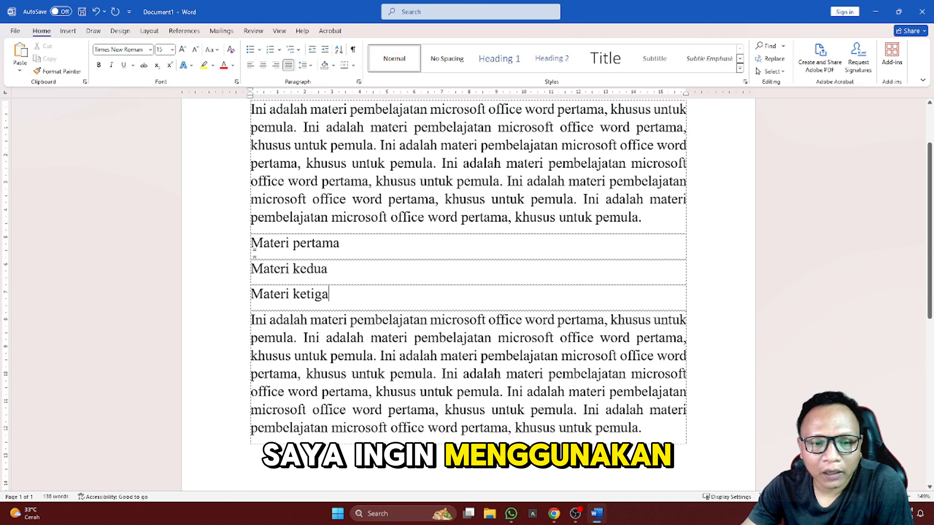
left_click_drag(251, 243, 131, 312)
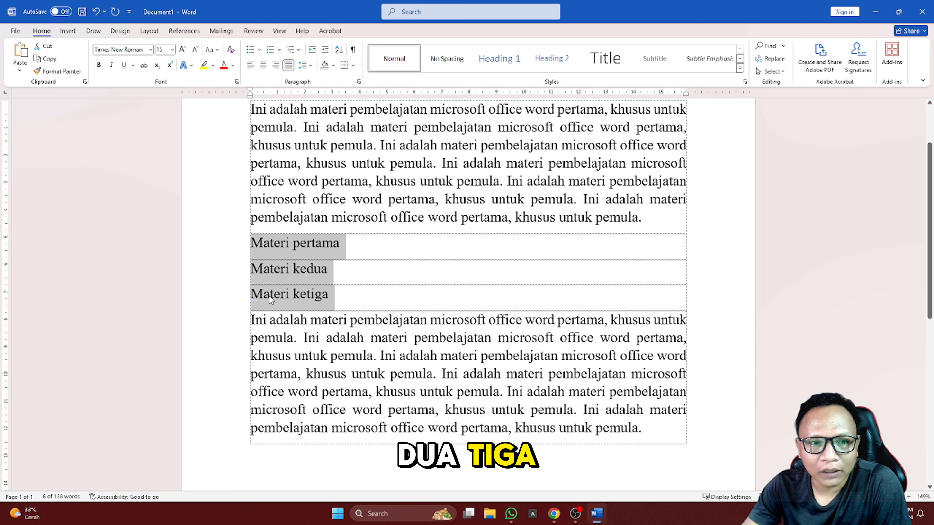
left_click(353, 279)
left_click_drag(251, 243, 342, 299)
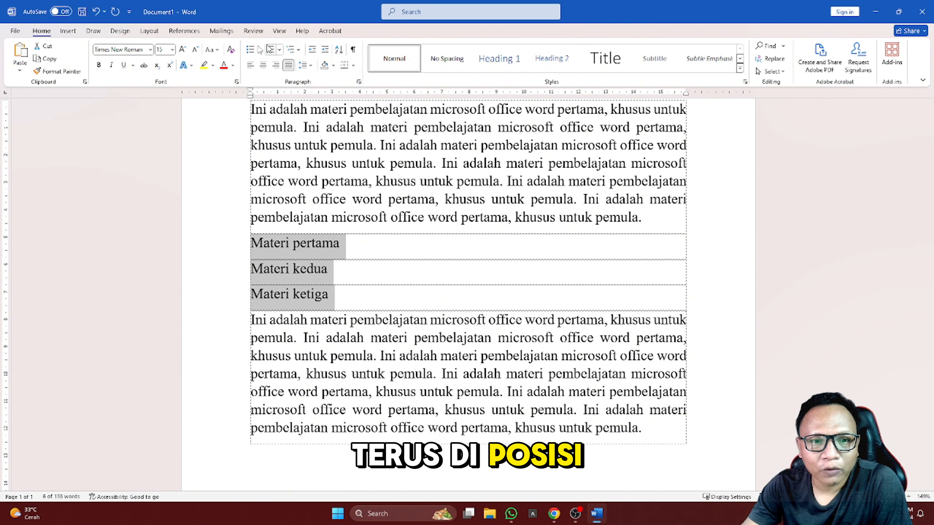
left_click(280, 50)
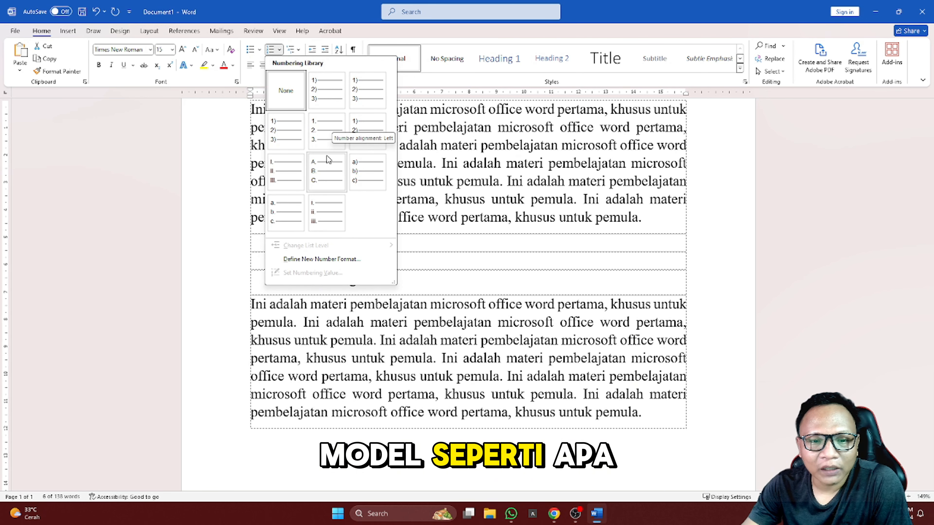
left_click(319, 127)
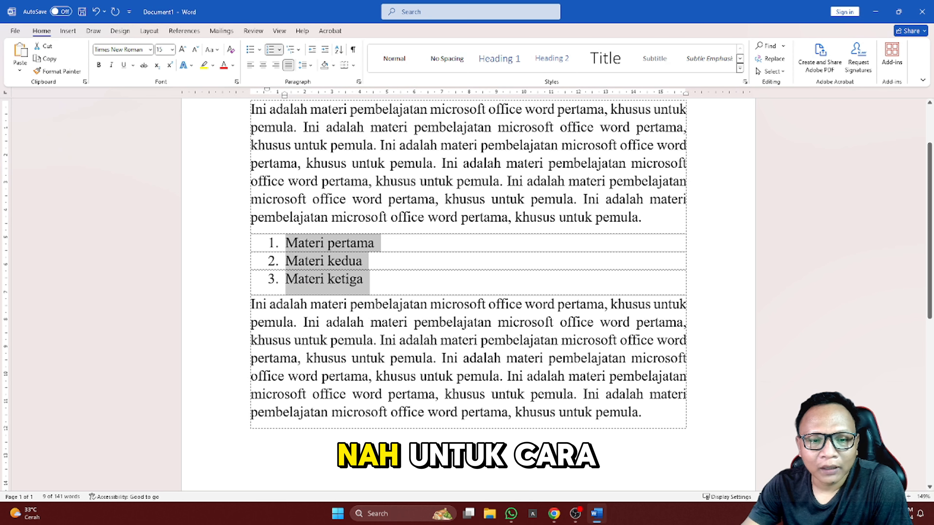
Step: Delete all three numbered "Materi" lines between the two paragraphs
left_click(386, 278)
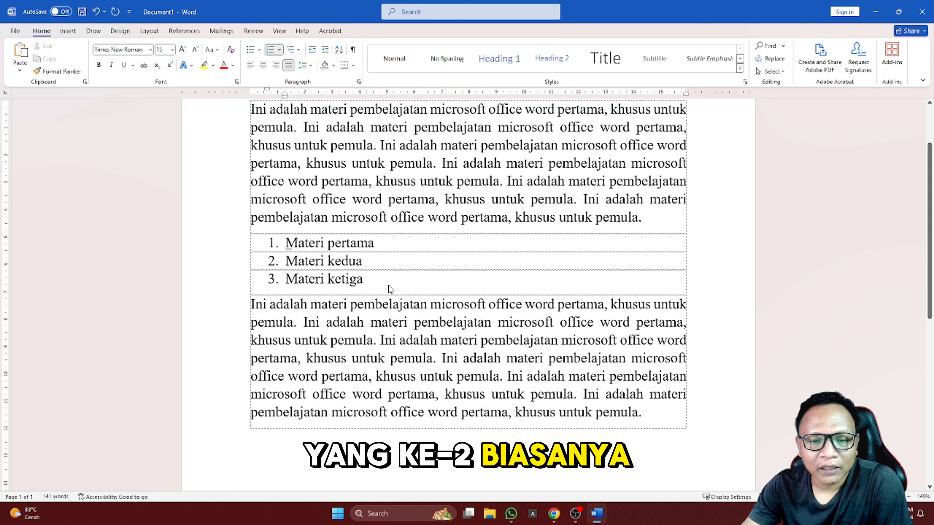
left_click(311, 250, "shift")
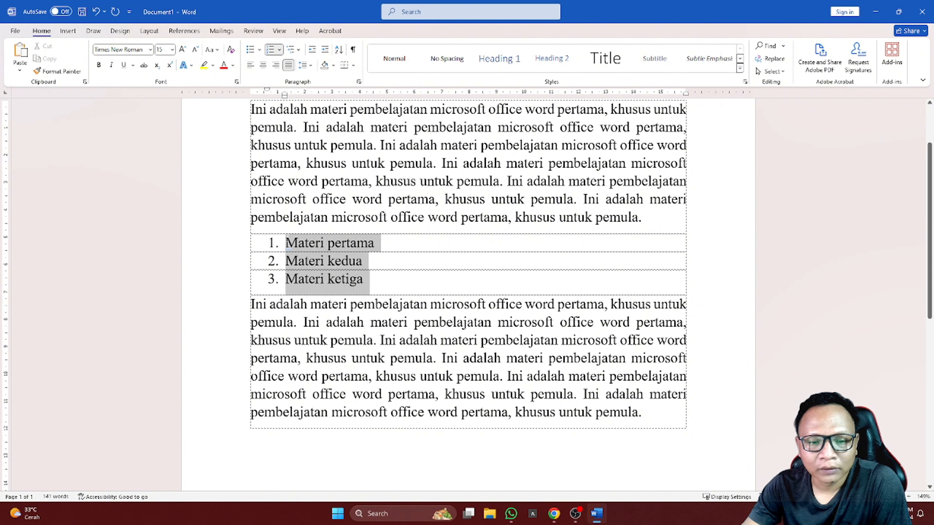
key("Delete")
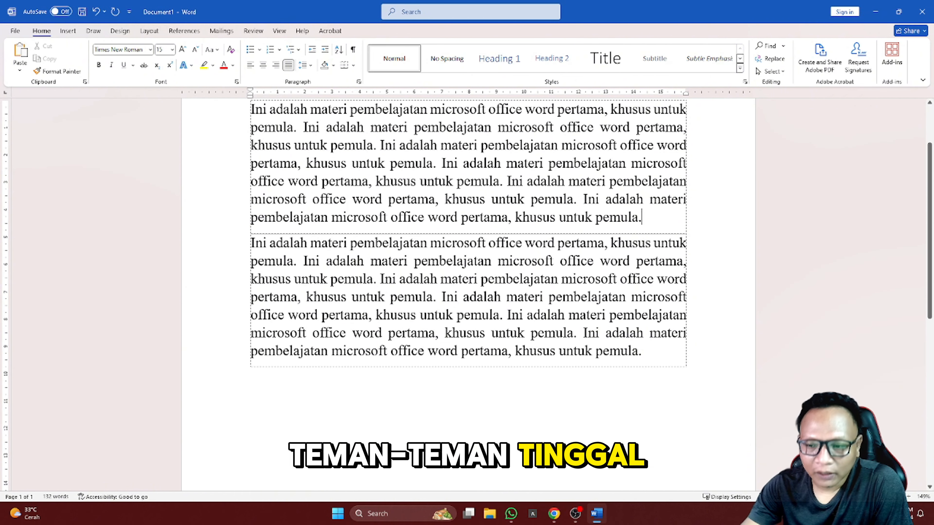
Step: Start an automatic "1." numbered list with the item "Materi pertama" on a new line between the two paragraphs
key("Return")
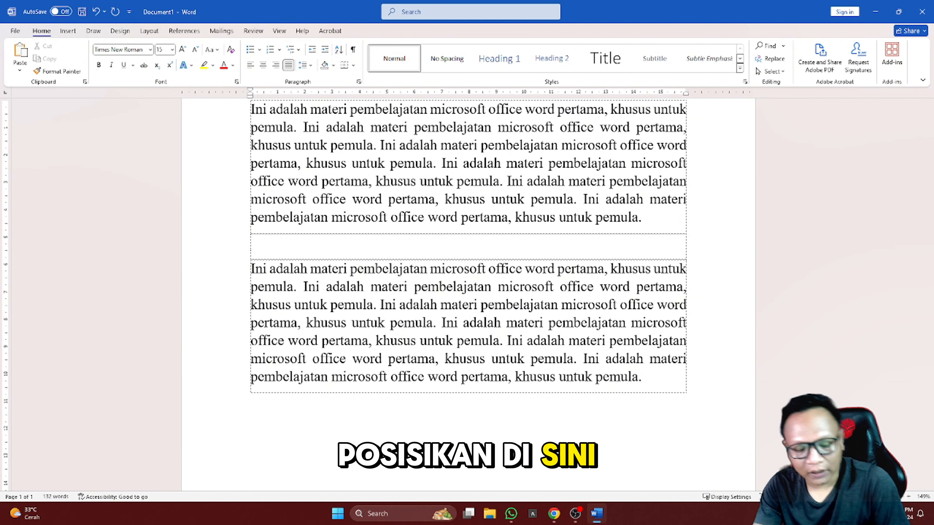
type("1")
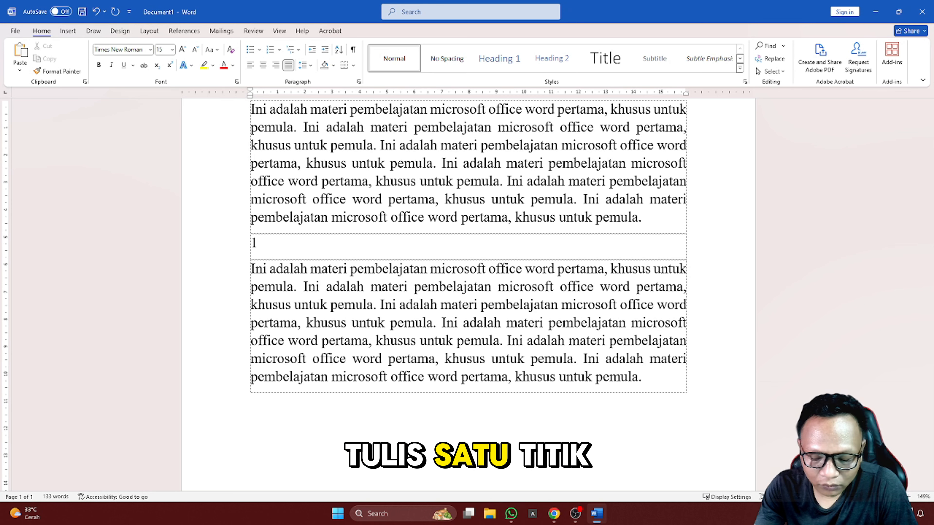
type(".")
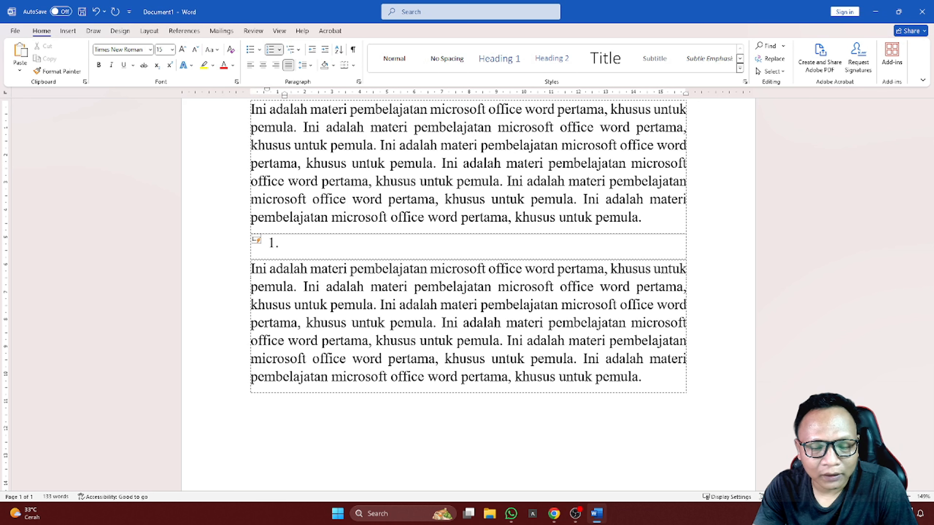
type(" materi")
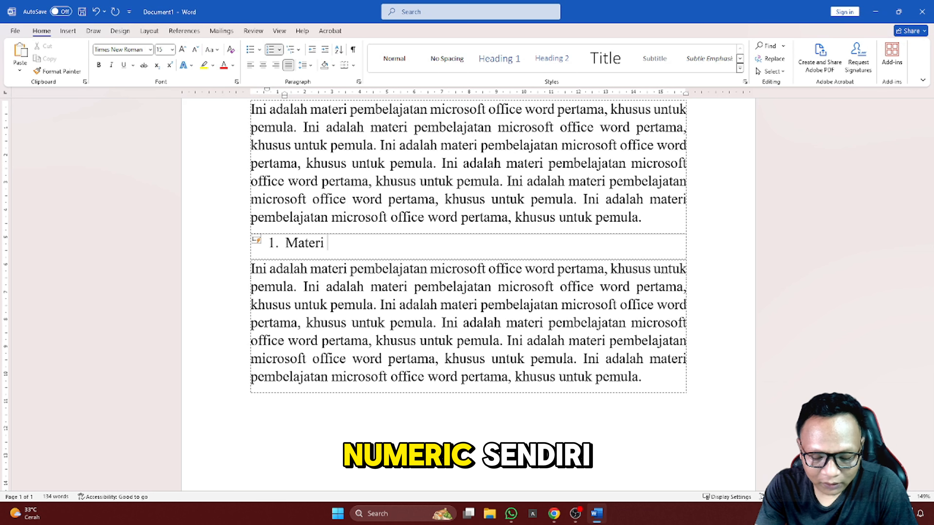
type(" pertama")
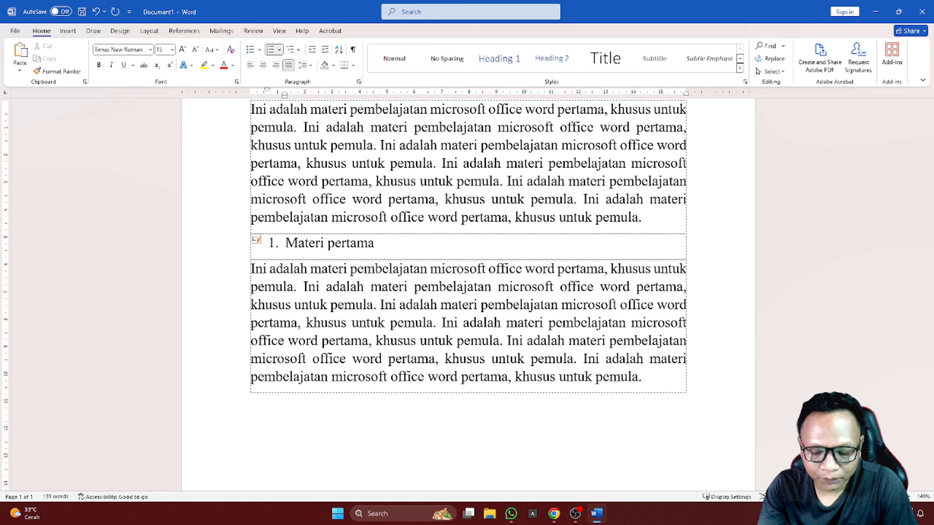
Step: Add "Materi kedua" and "Materi ketiga" as the second and third items of the numbered list
key("Return")
type("m")
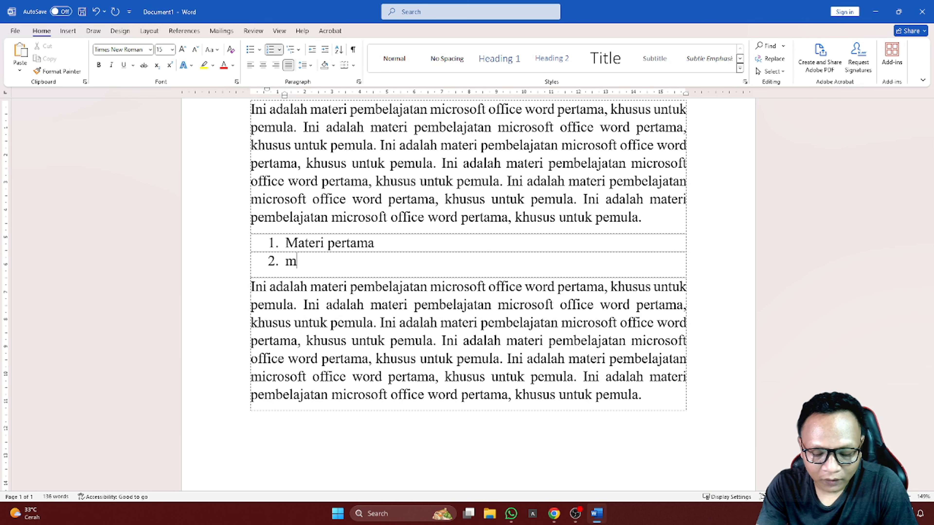
type("ateri kedua")
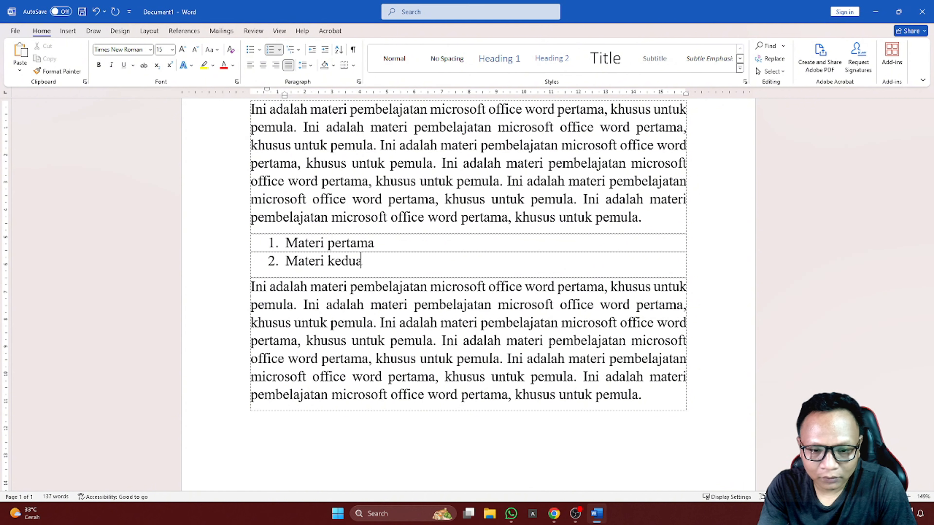
key("Return")
type("materi ke")
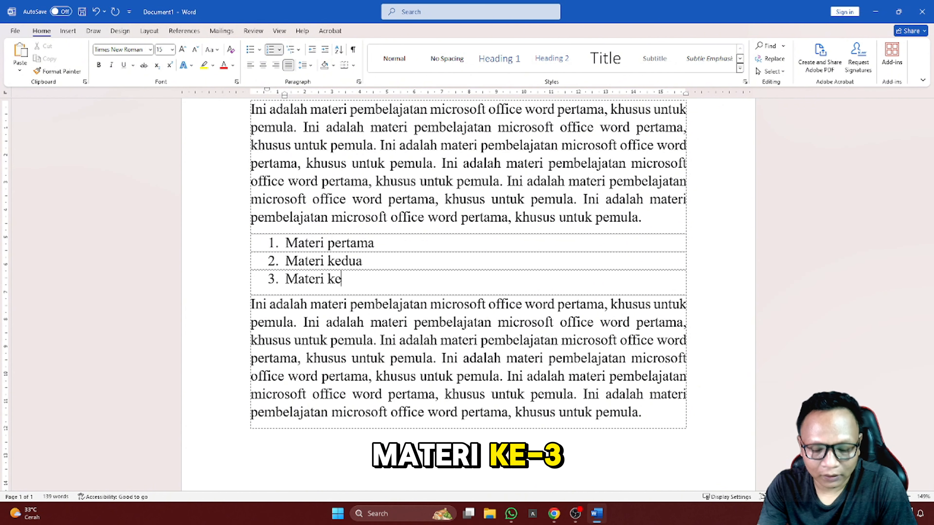
type("tiga")
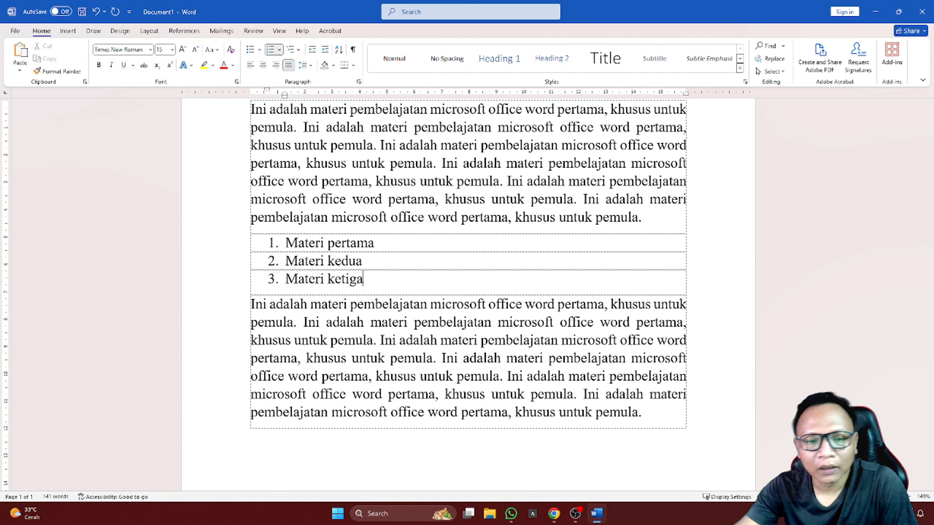
scroll(290, 221, "down", 1)
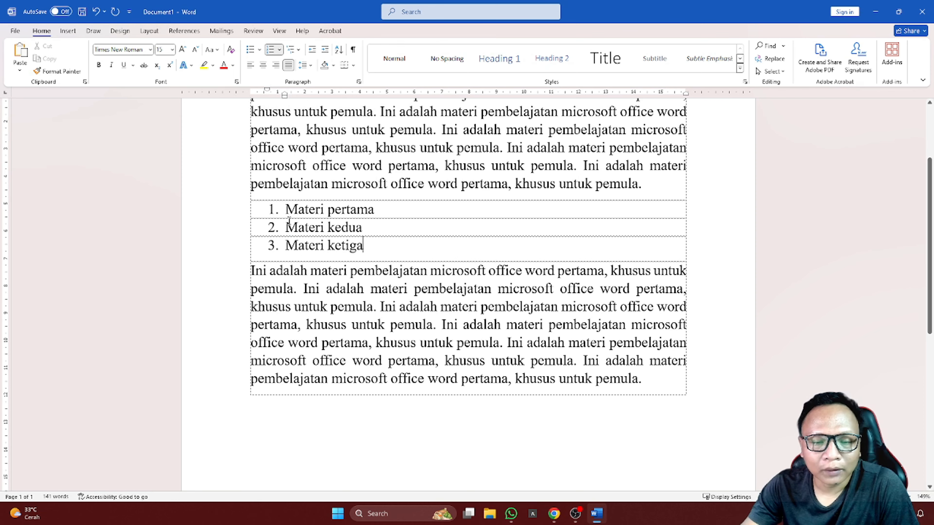
left_click_drag(286, 210, 368, 251)
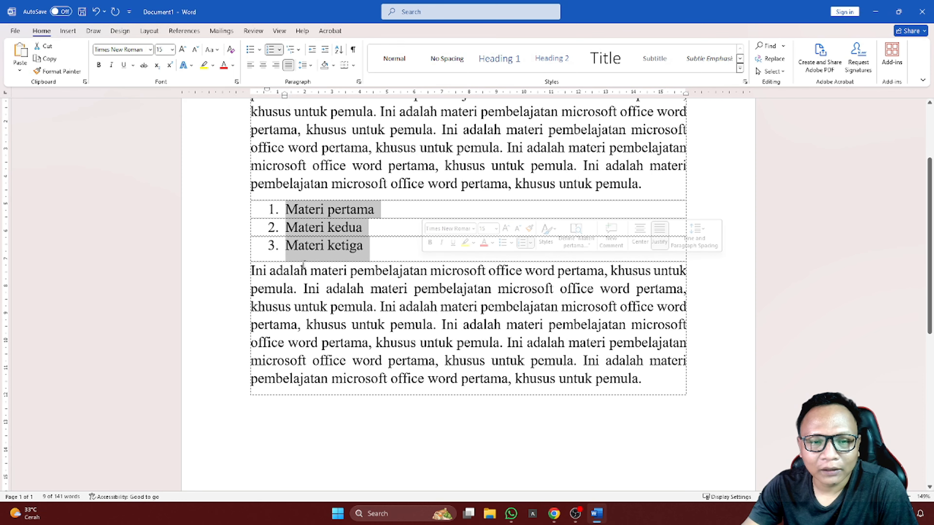
left_click(301, 211)
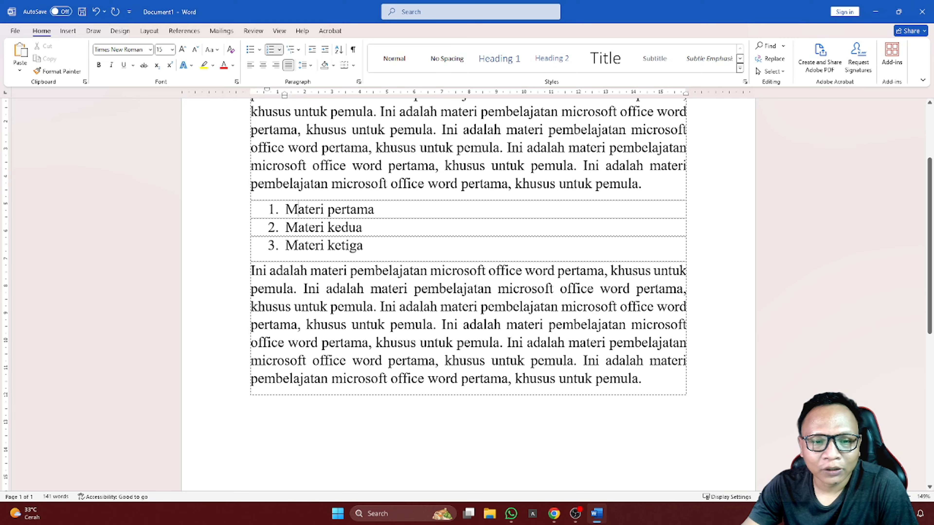
scroll(298, 204, "up", 2)
scroll(257, 197, "up", 2)
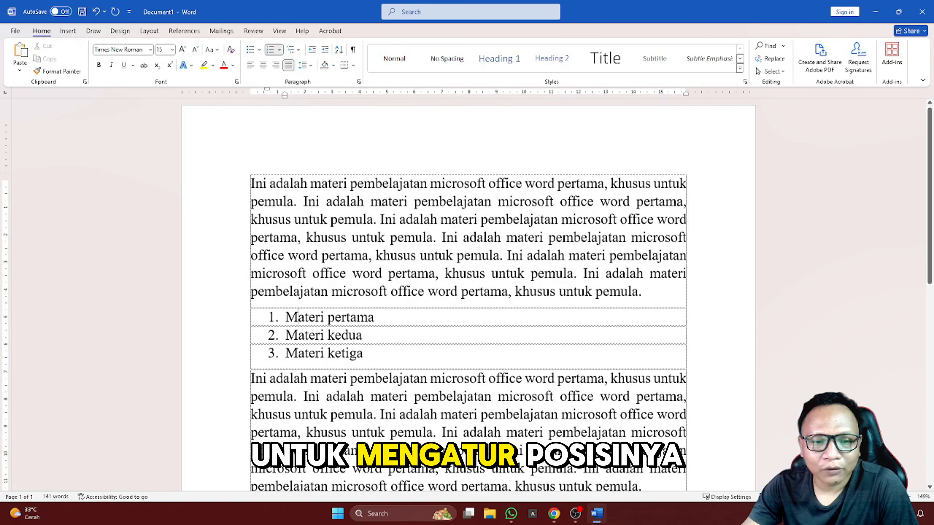
left_click_drag(257, 197, 290, 479)
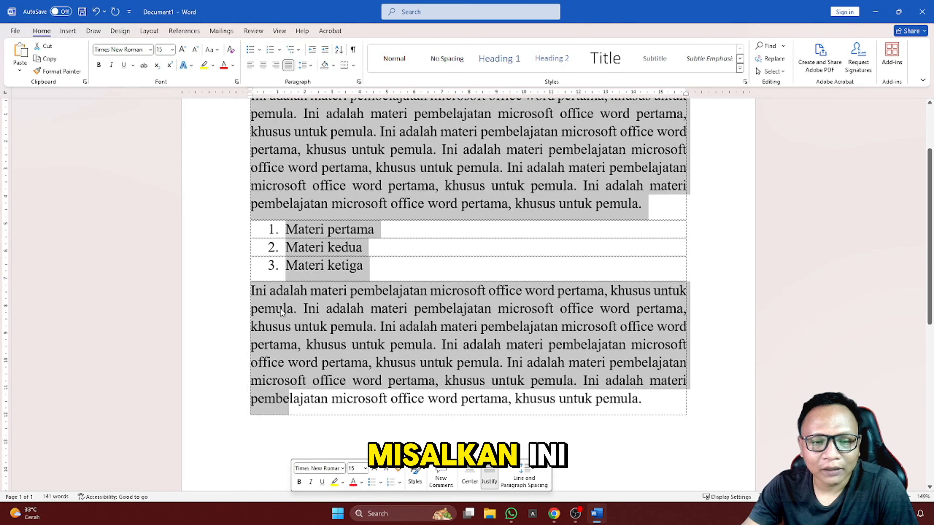
scroll(280, 302, "up", 1)
left_click_drag(250, 162, 311, 448)
left_click(322, 275)
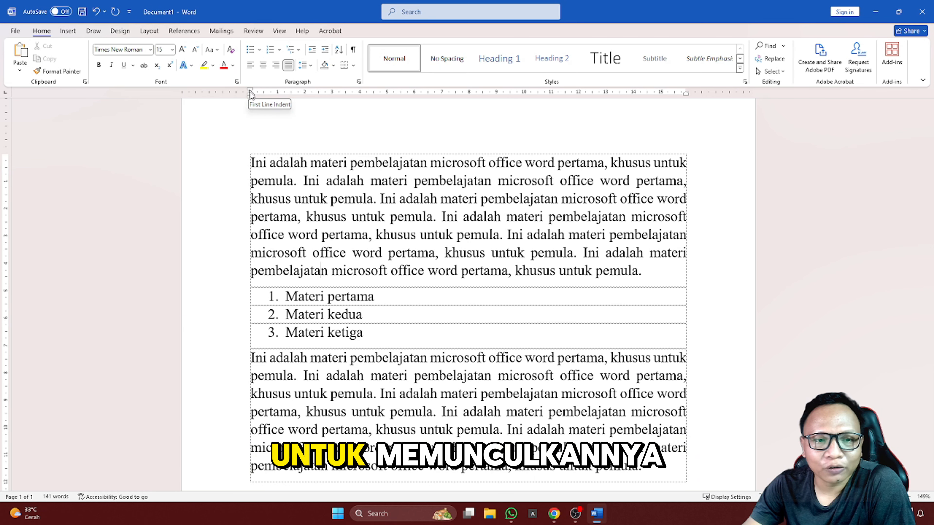
Step: Hide the ruler and show it again
left_click(282, 31)
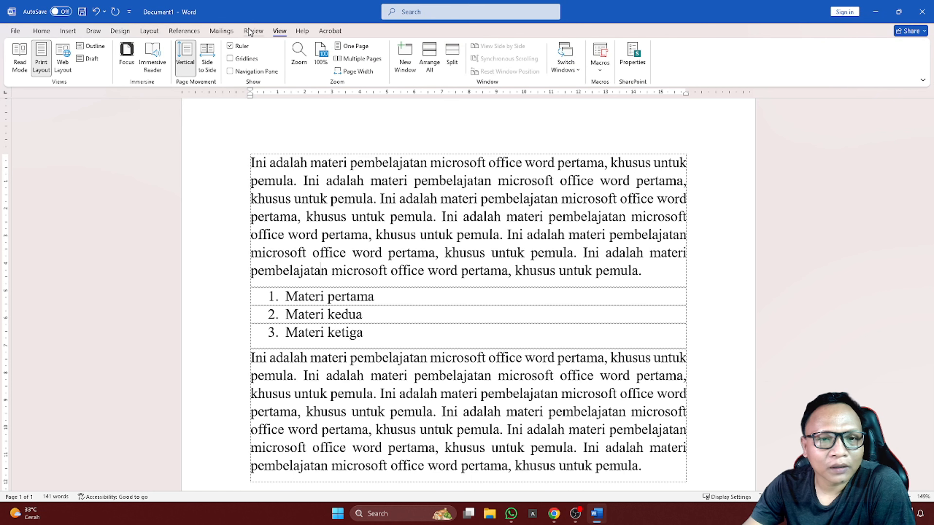
left_click(302, 32)
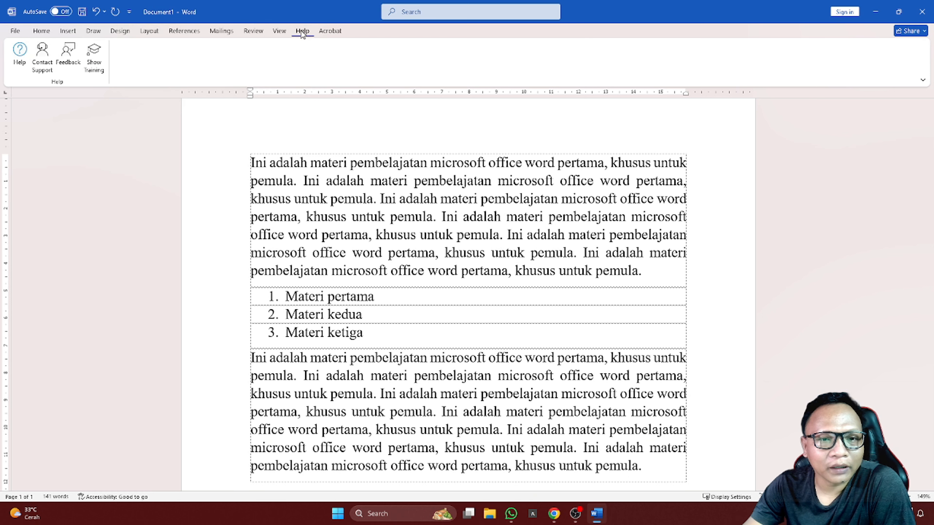
left_click(280, 32)
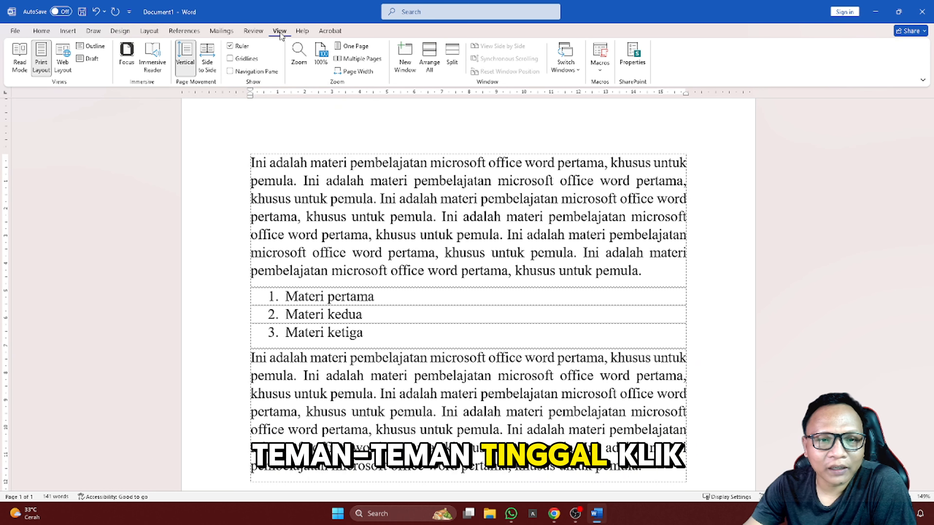
left_click(231, 47)
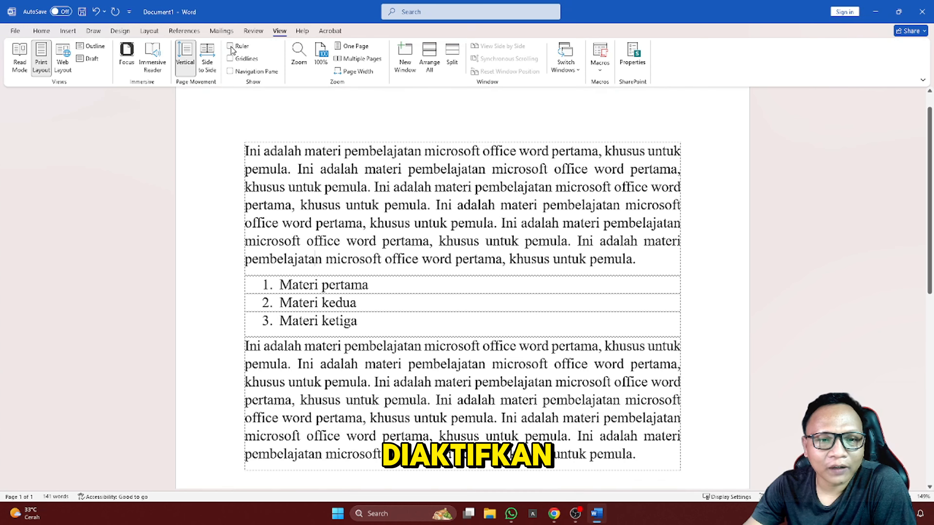
left_click(231, 47)
left_click(230, 47)
left_click(231, 46)
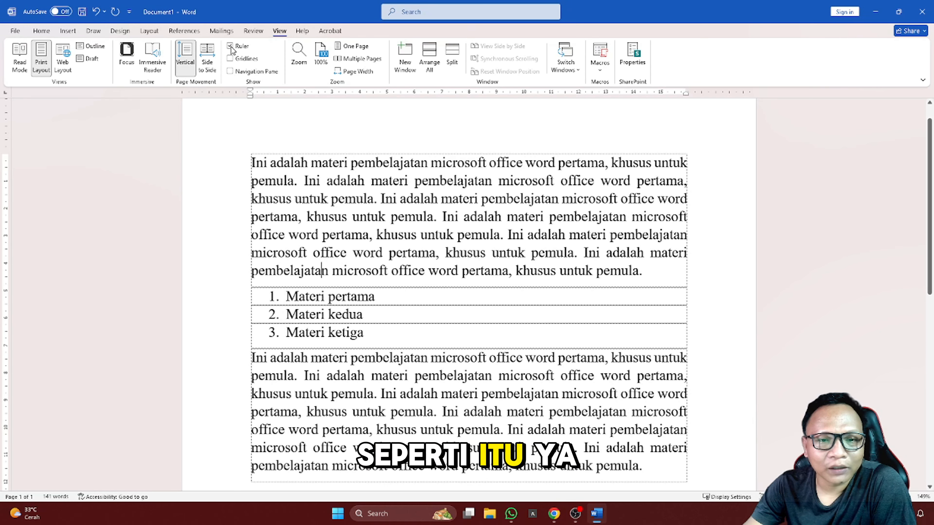
left_click(230, 46)
left_click(231, 46)
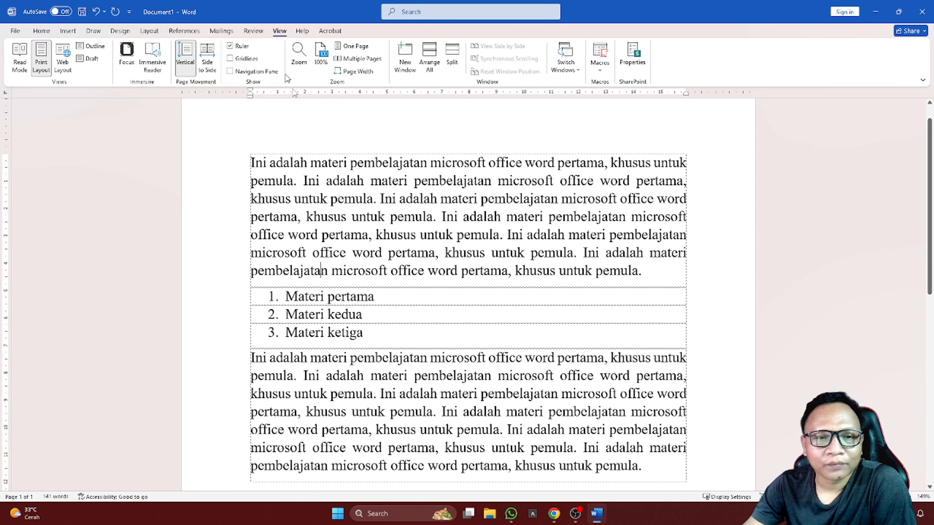
left_click(41, 31)
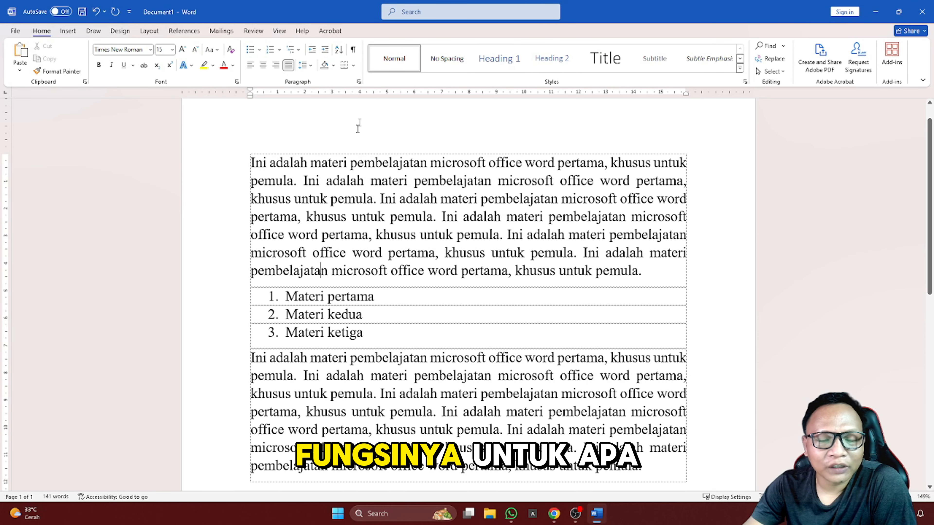
Step: Try to indent the first line of the first paragraph using the ruler's indent marker, and undo the attempt
left_click_drag(250, 161, 388, 254)
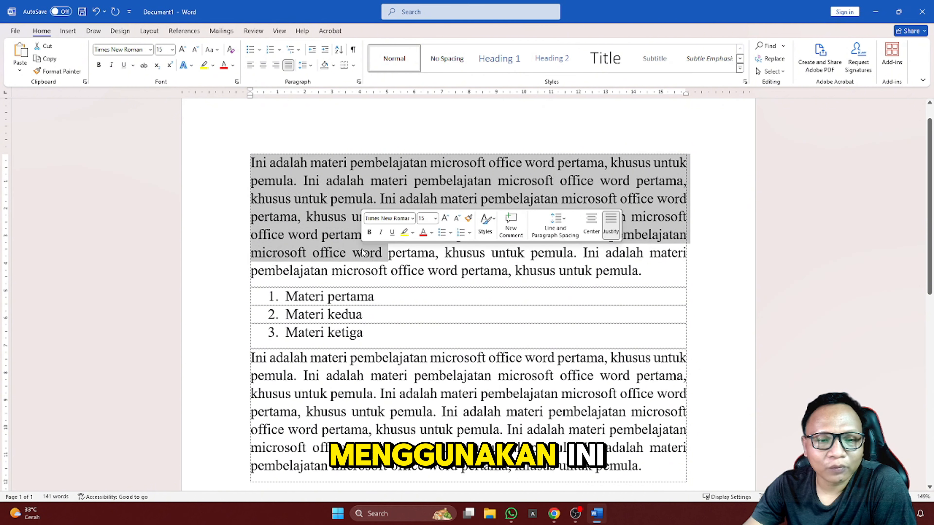
left_click(266, 162)
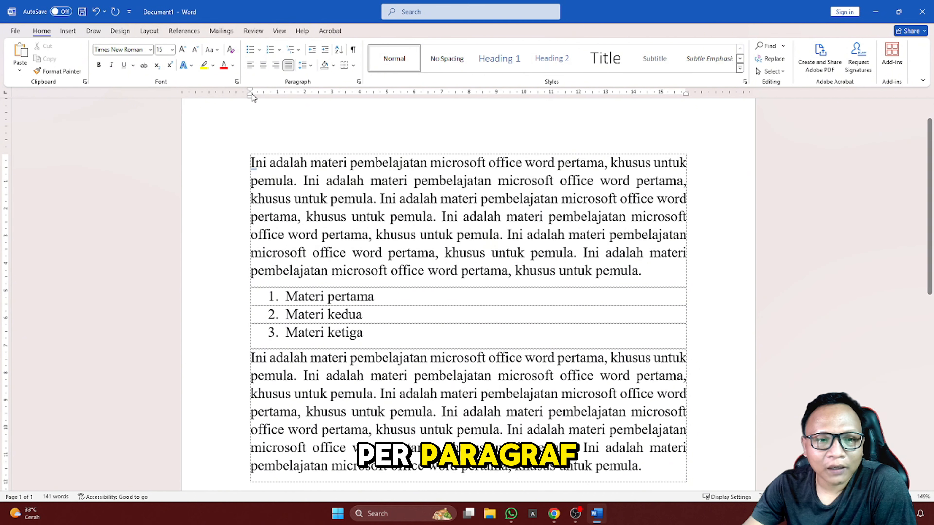
left_click_drag(252, 162, 368, 236)
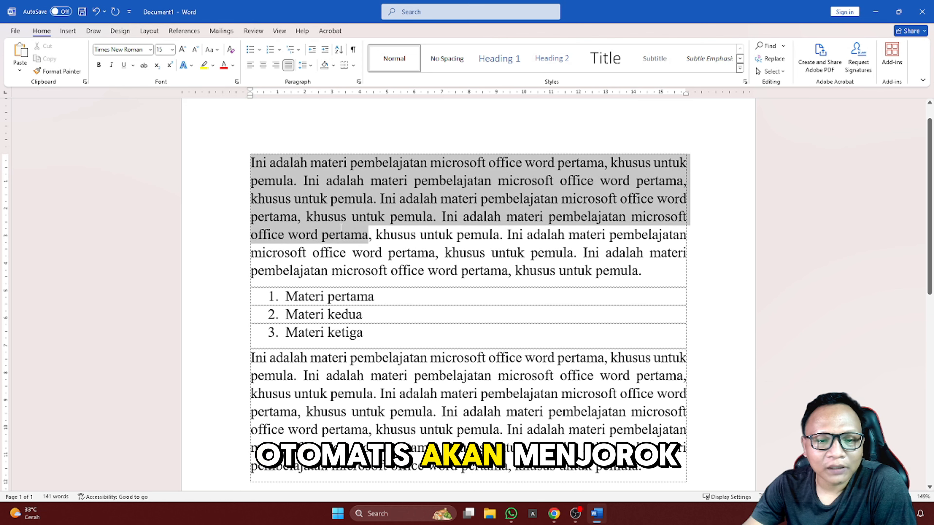
mouse_move(253, 91)
left_mouse_down()
mouse_move(288, 90)
mouse_move(257, 95)
left_mouse_up()
left_click(289, 182)
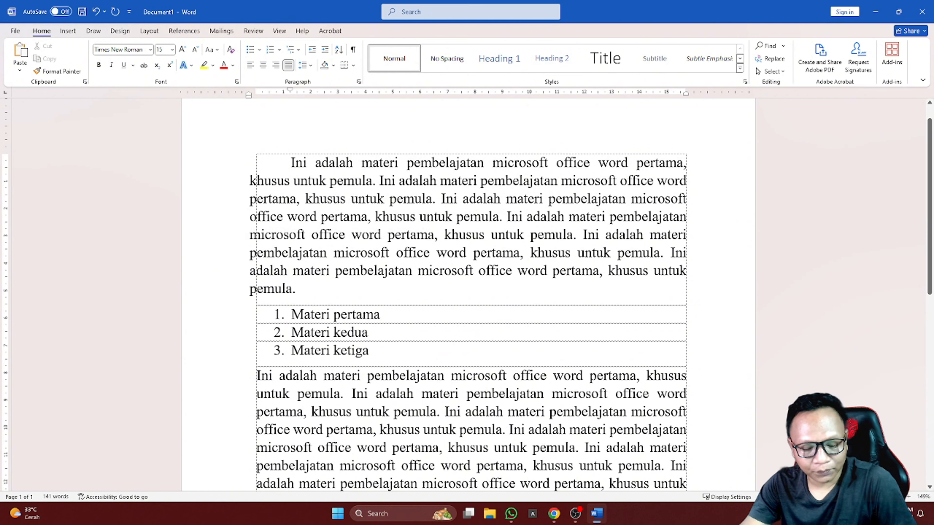
key("ctrl+z")
key("ctrl+z")
Step: Give both text paragraphs, above and below the numbered list, a first-line indent of 1 cm
left_click(270, 162)
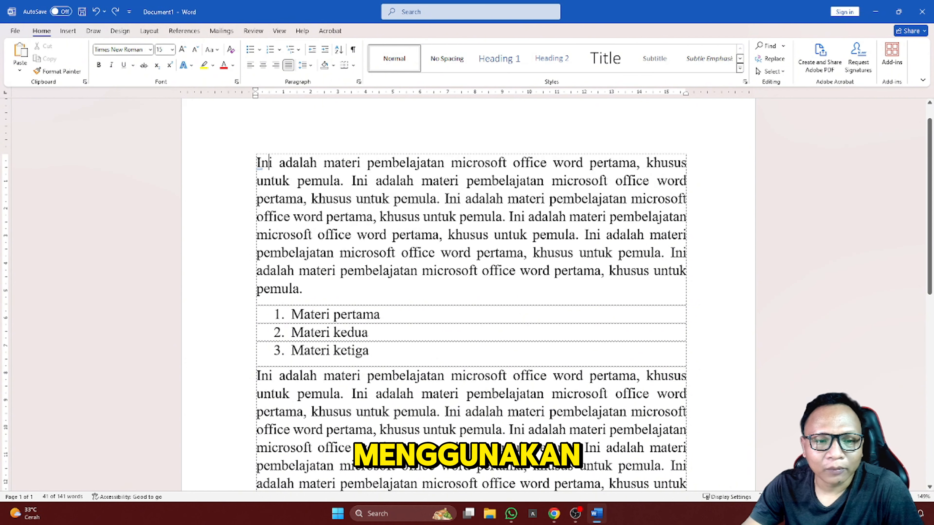
left_click_drag(257, 89, 285, 93)
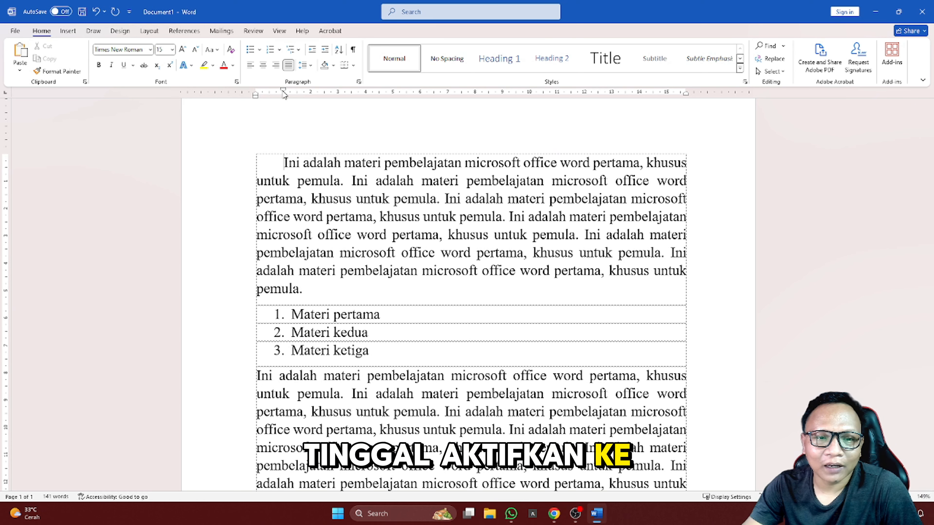
scroll(286, 166, "down", 3)
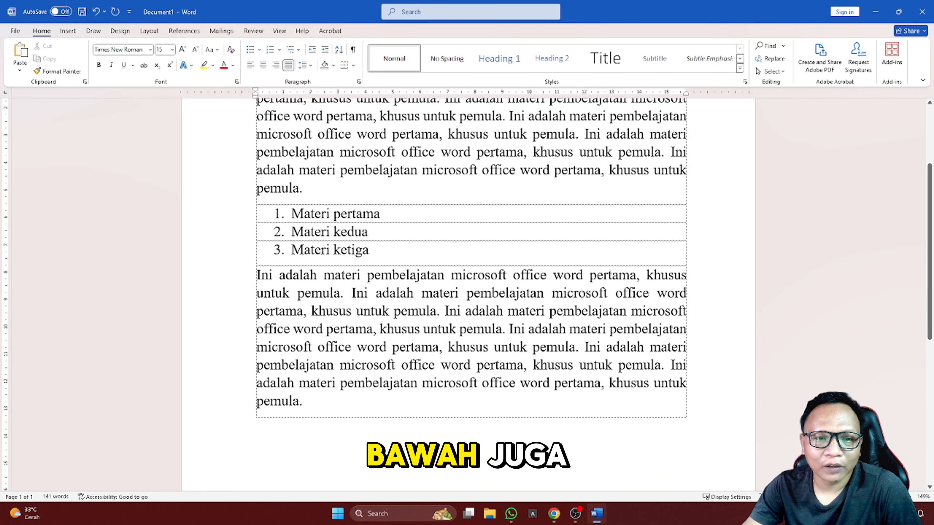
left_click_drag(256, 91, 284, 92)
scroll(320, 383, "up", 1)
scroll(320, 382, "down", 2)
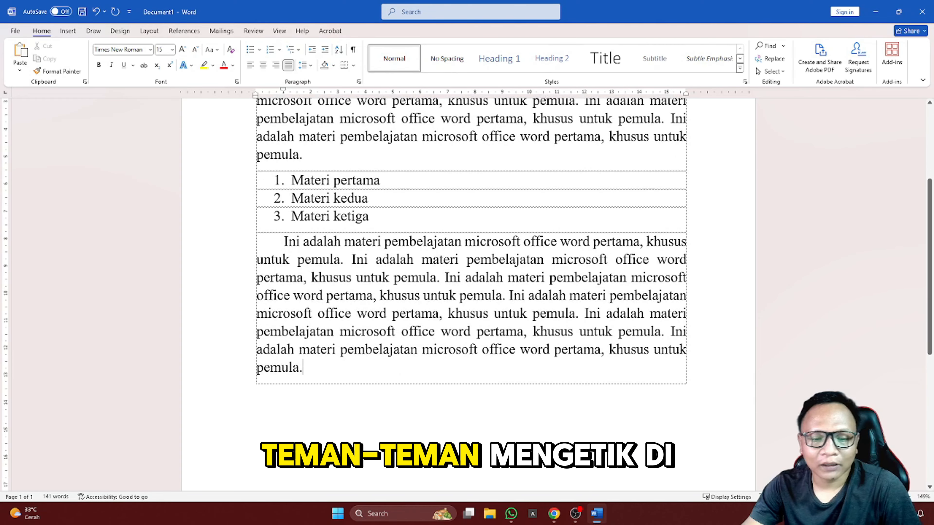
Step: Add a new paragraph reading "Ini contoh" below the second text paragraph, continuing its first-line indent
key("Return")
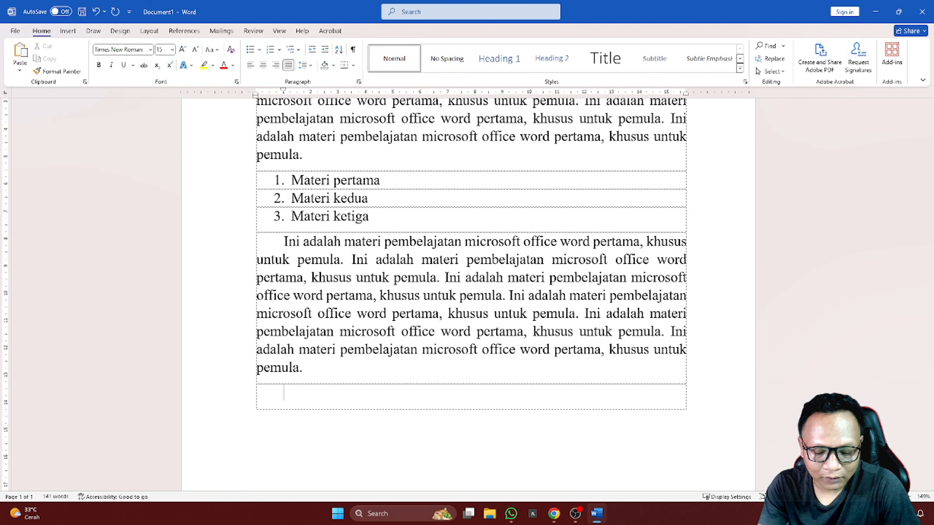
type("Ini contoh")
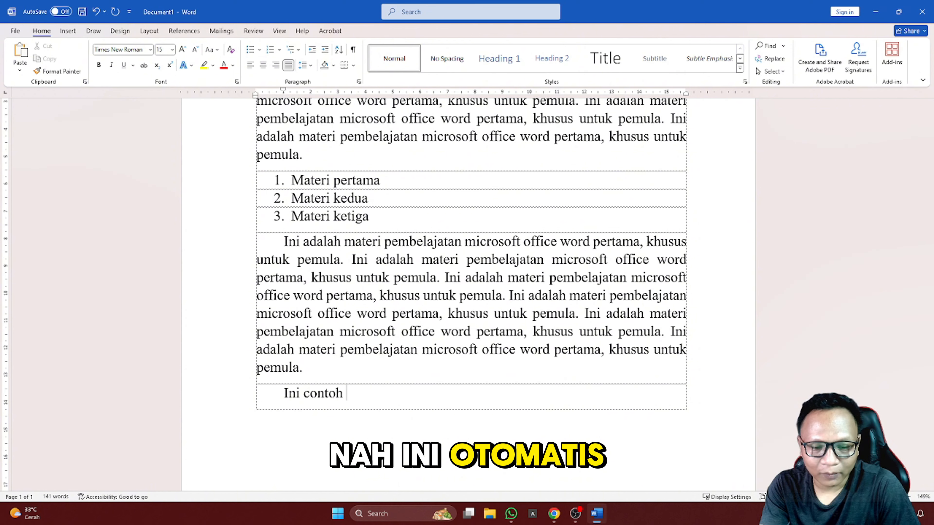
scroll(471, 257, "down", 2)
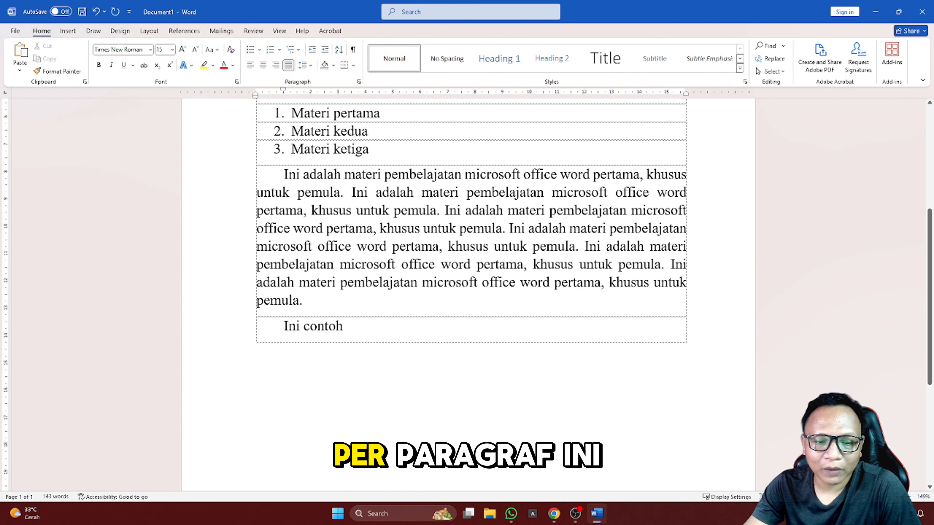
left_click_drag(283, 326, 426, 329)
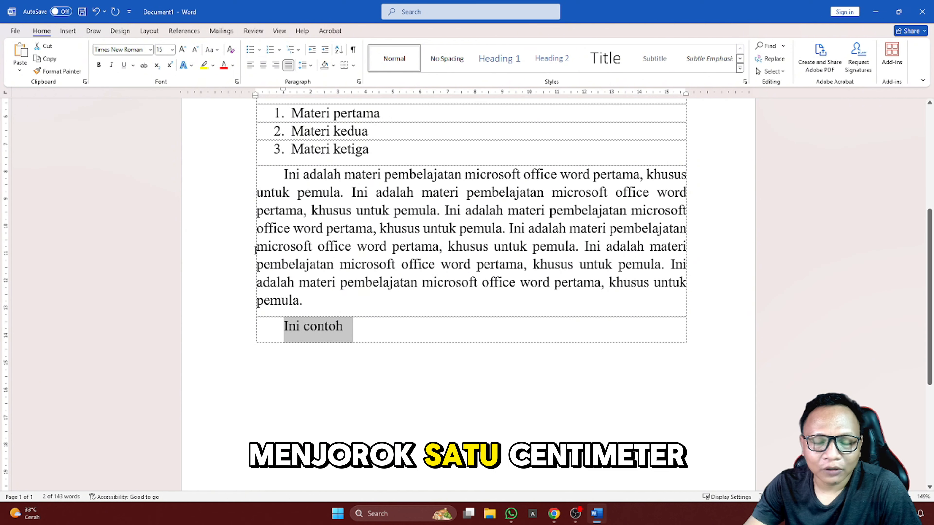
scroll(254, 104, "up", 1)
scroll(471, 283, "up", 2)
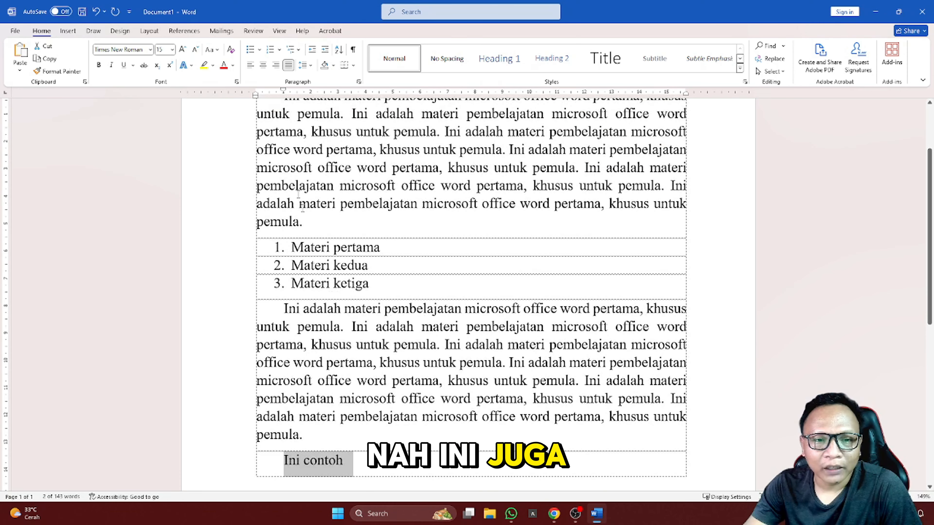
Step: Set the indents of the three-item numbered list so its numbers start at the left margin and its text at 1 cm
left_click(324, 265)
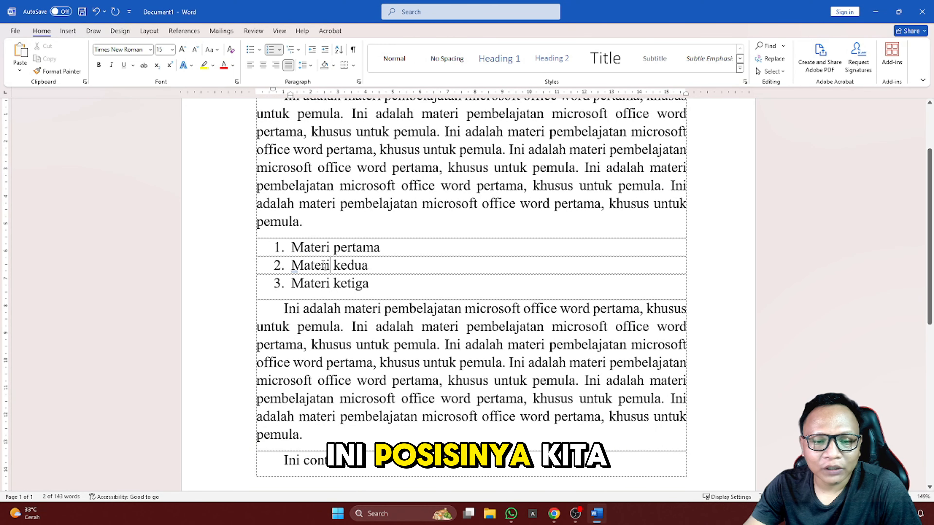
left_click_drag(291, 247, 374, 287)
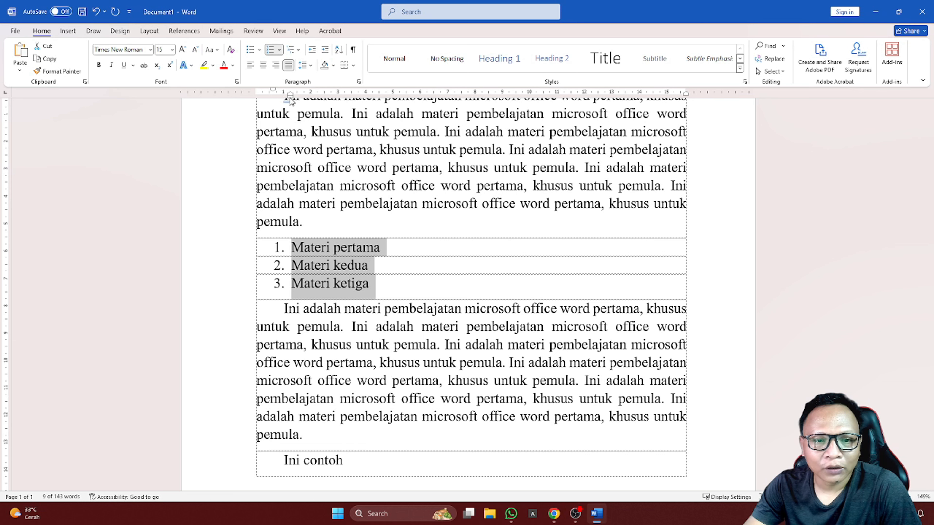
left_click_drag(293, 96, 256, 91)
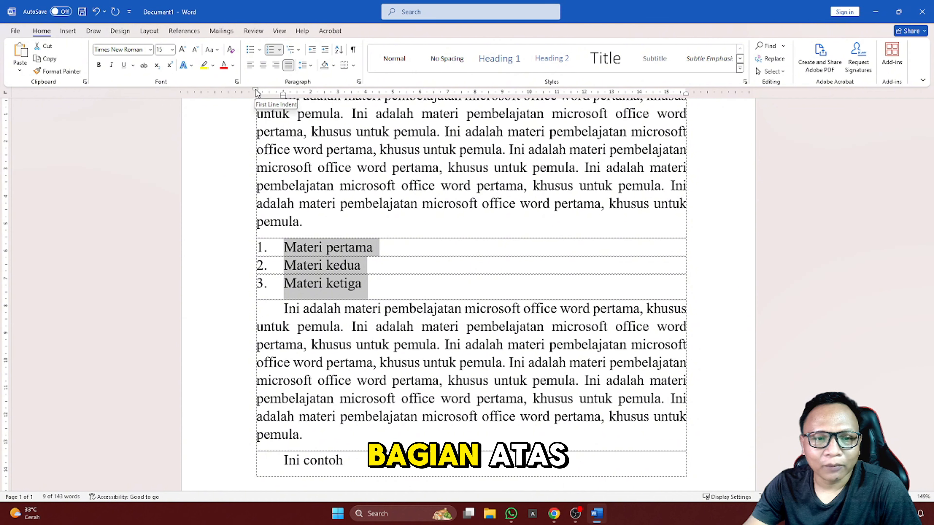
Step: Compare the first and second lines of the first paragraph with the first-line and hanging indent markers on the ruler
scroll(286, 162, "up", 2)
left_click_drag(286, 162, 443, 163)
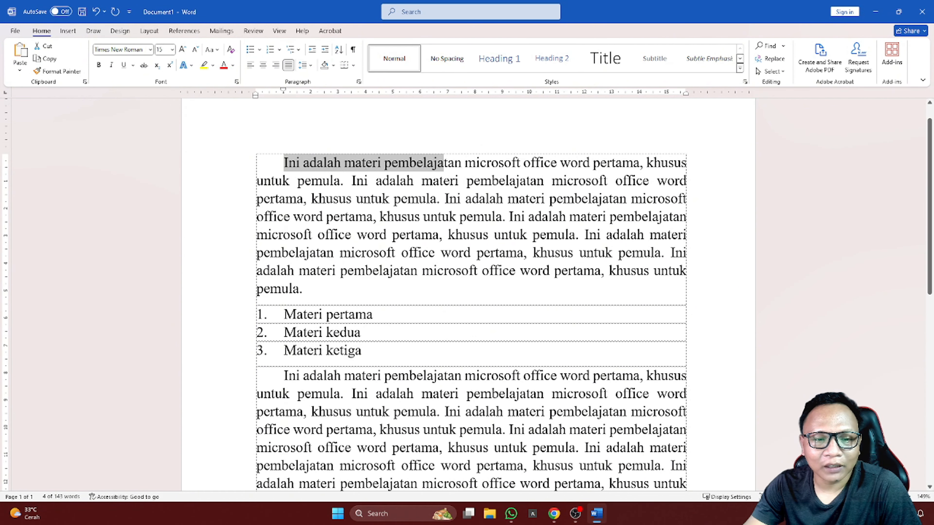
left_click_drag(257, 180, 422, 181)
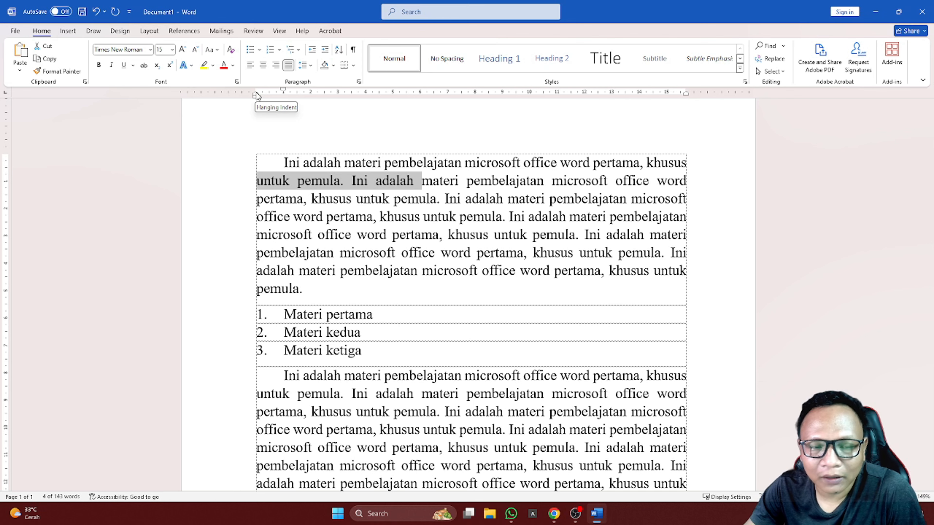
mouse_move(256, 95)
left_mouse_down()
mouse_move(273, 95)
mouse_move(256, 98)
left_mouse_up()
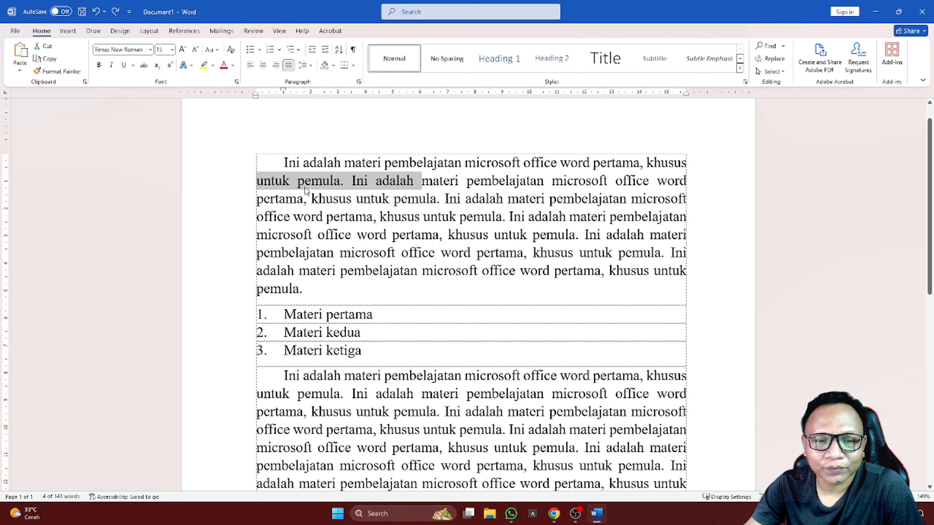
left_click(304, 187)
scroll(305, 187, "down", 2)
scroll(305, 186, "up", 1)
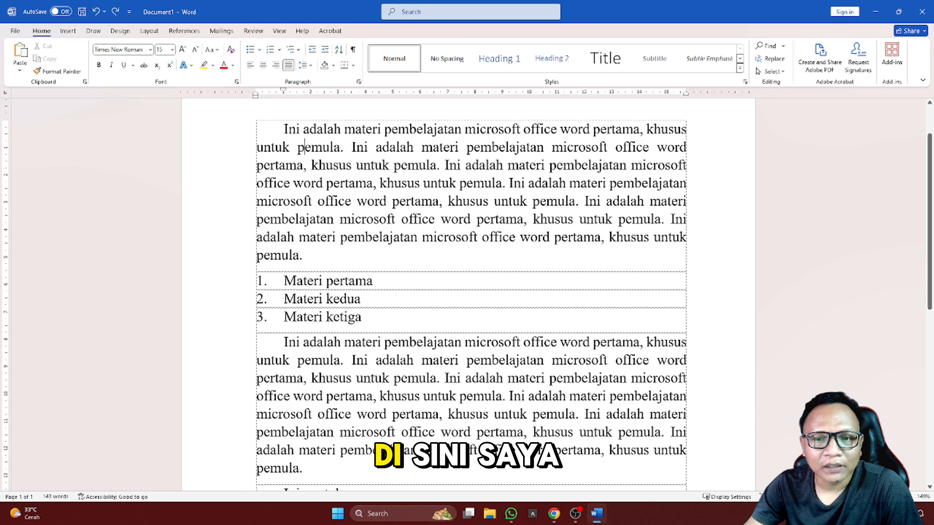
Step: Change the font color of the whole first paragraph to the standard orange
left_click(286, 130)
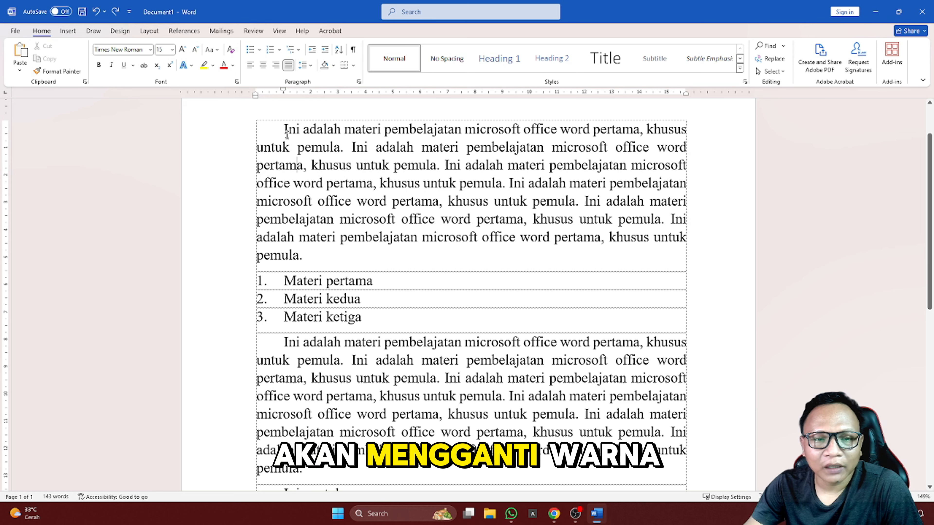
left_click(313, 255)
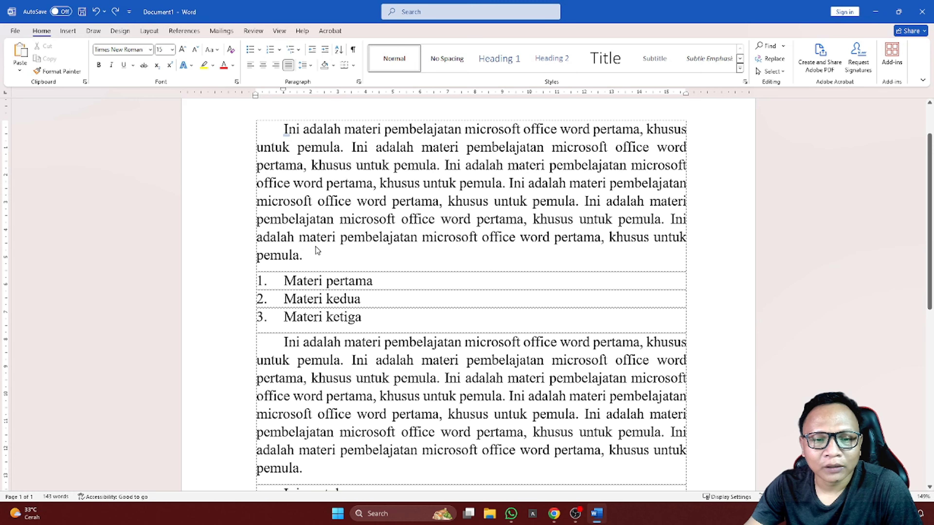
scroll(307, 200, "up", 5, "ctrl")
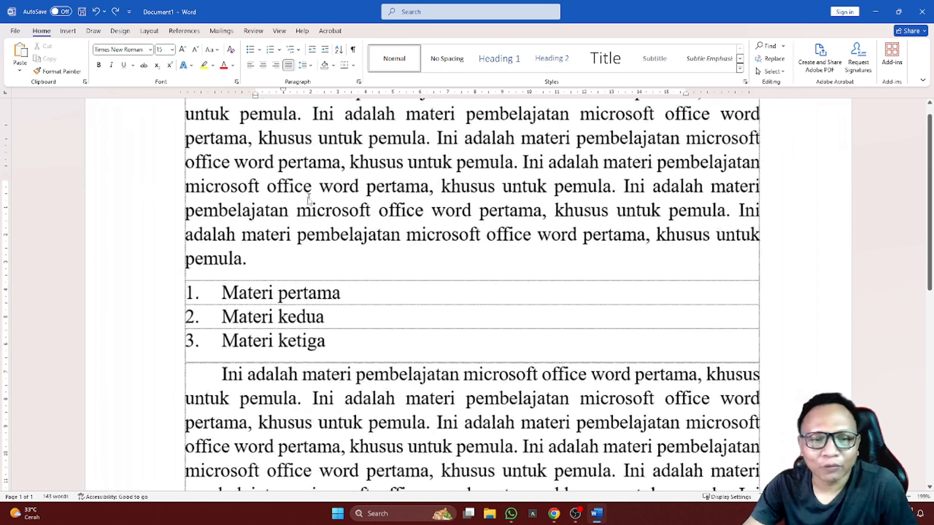
scroll(232, 183, "up", 2)
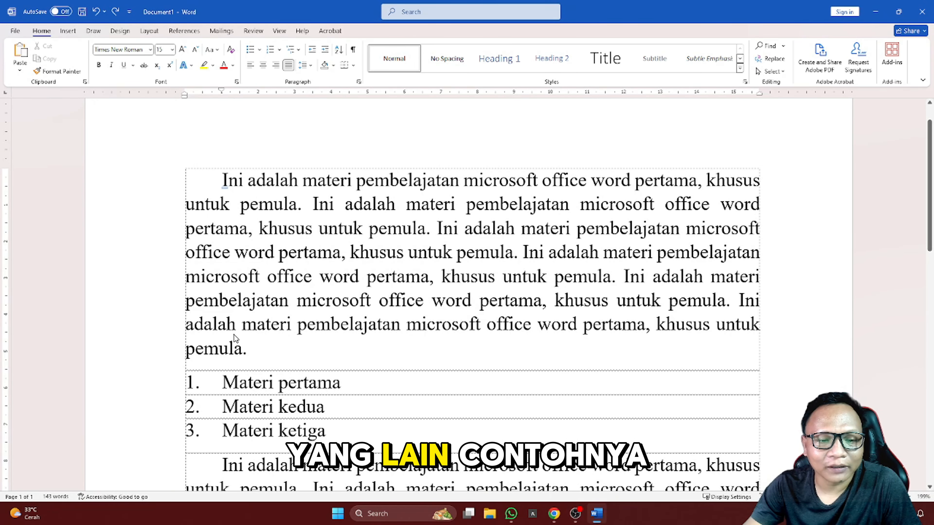
left_click_drag(254, 349, 212, 181)
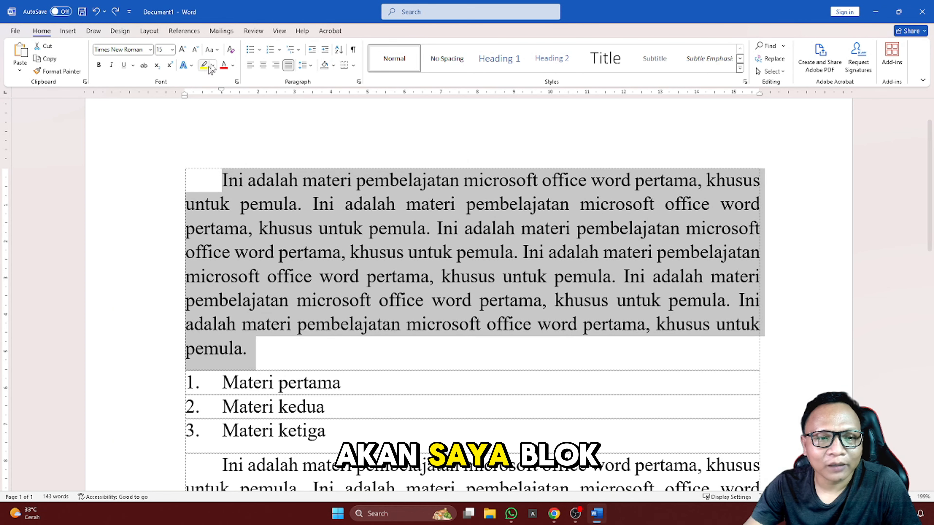
left_click(233, 66)
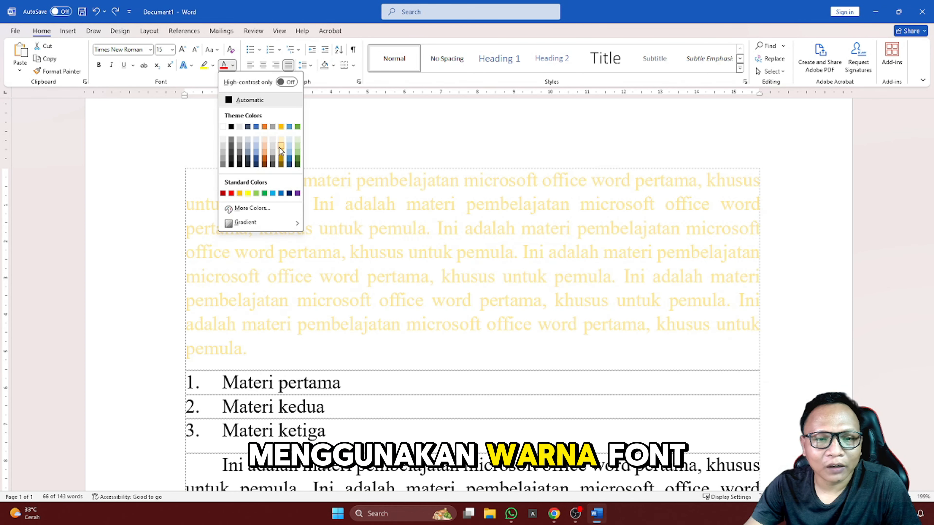
left_click(239, 193)
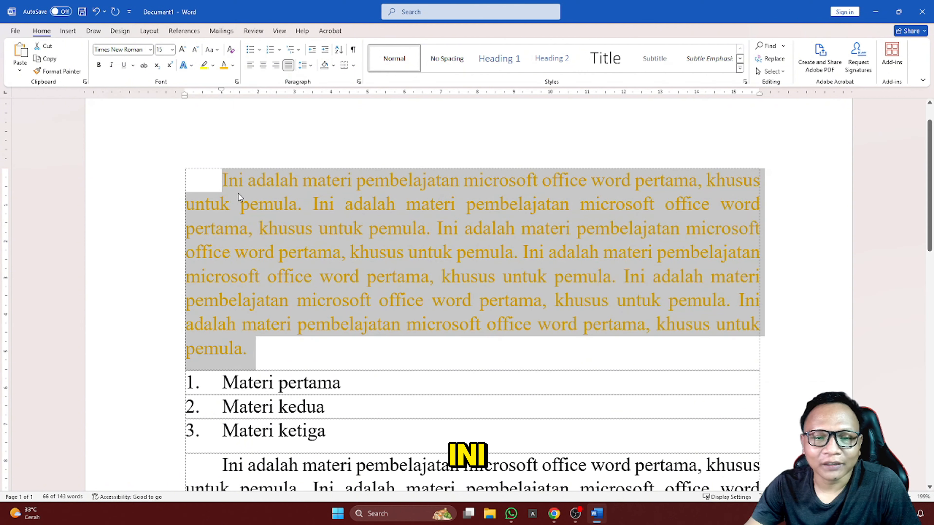
left_click(310, 204)
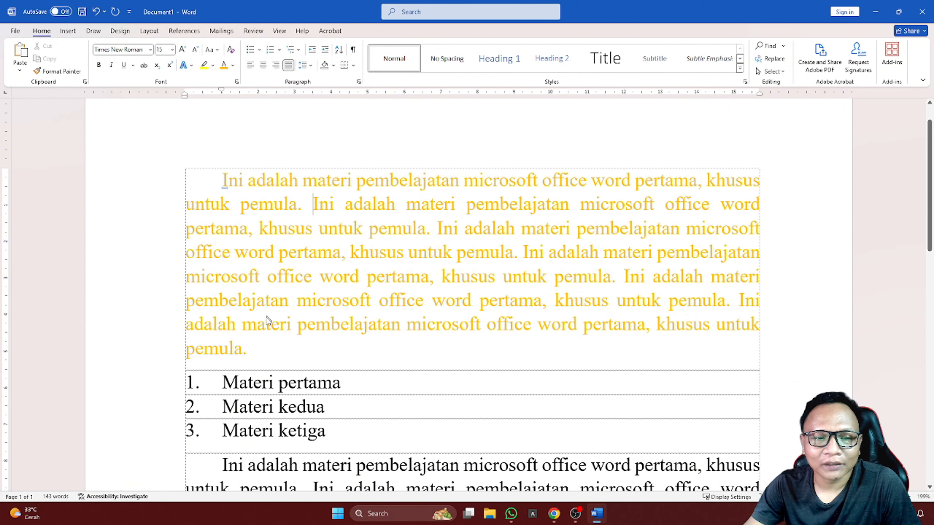
Step: Set the font color of the entire first paragraph to black
left_click(245, 184)
left_click_drag(254, 350, 223, 181)
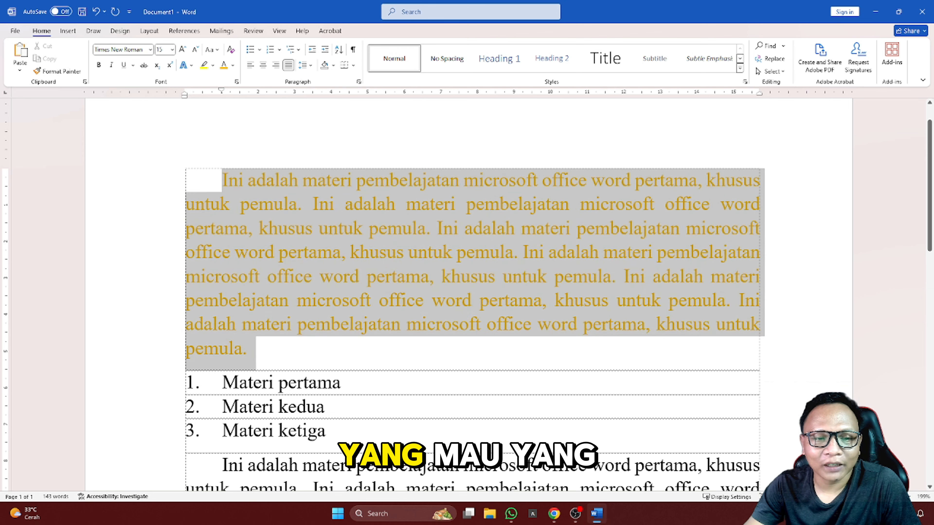
left_click(233, 65)
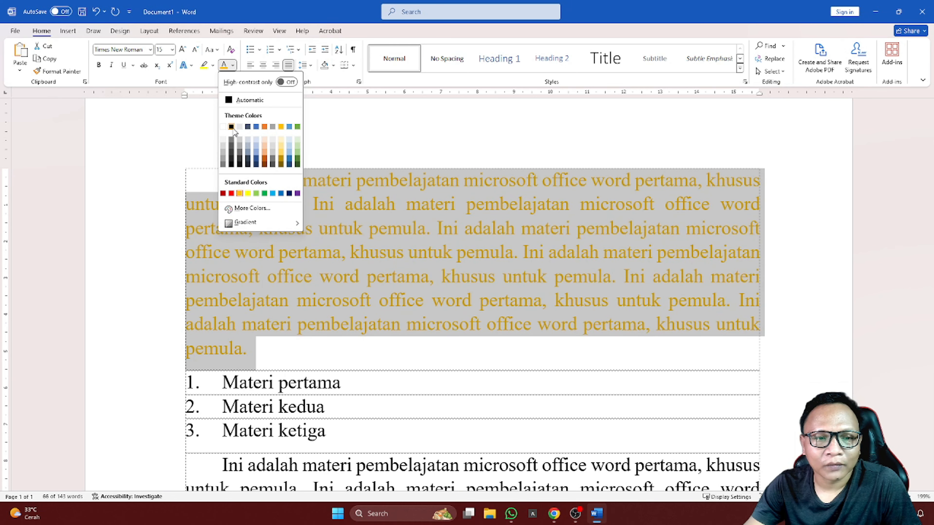
left_click(231, 127)
left_click(284, 239)
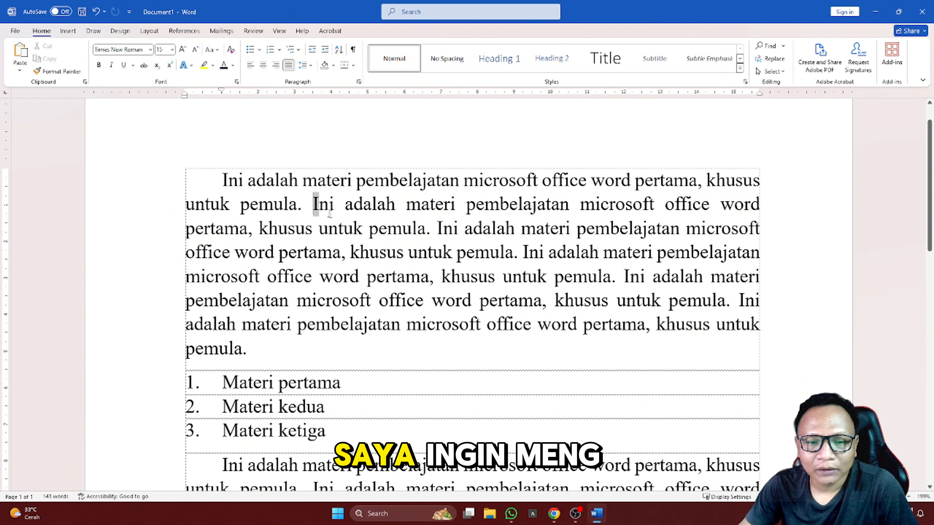
Step: Highlight "khusus untuk pemula" in the third line and "office word pertama" in the fifth line of the first paragraph in bright green
left_click_drag(312, 204, 423, 230)
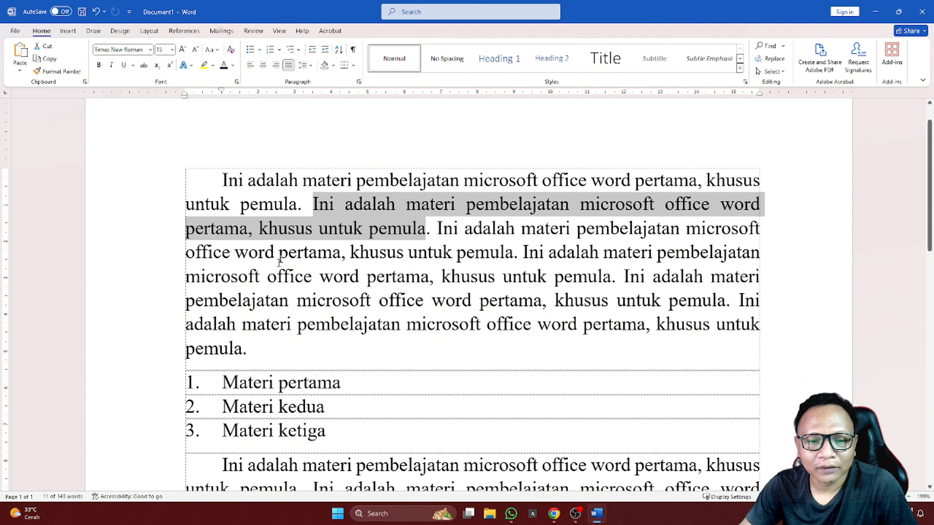
left_click_drag(259, 228, 426, 229)
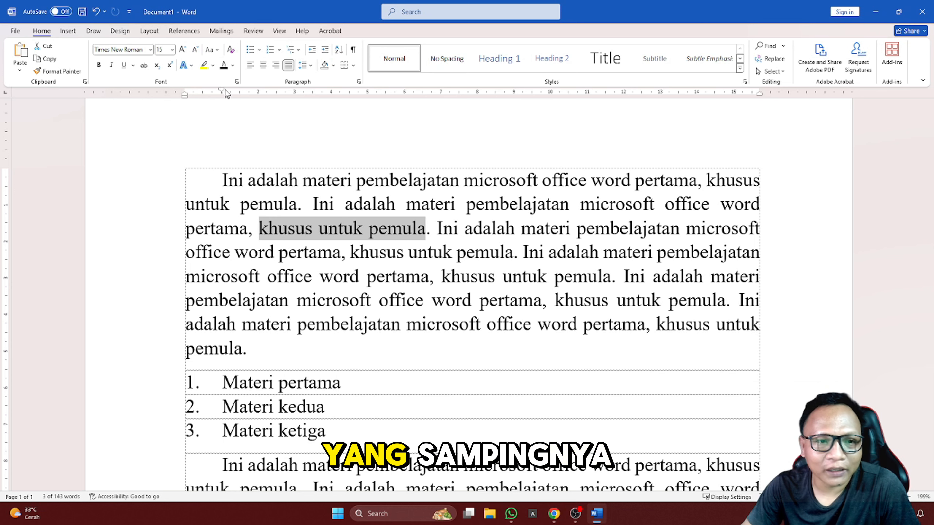
left_click(214, 67)
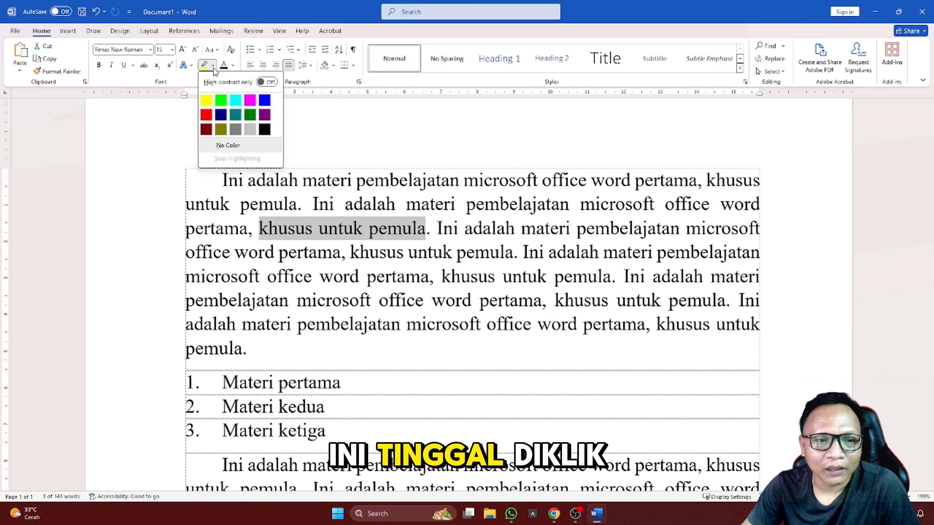
left_click(221, 101)
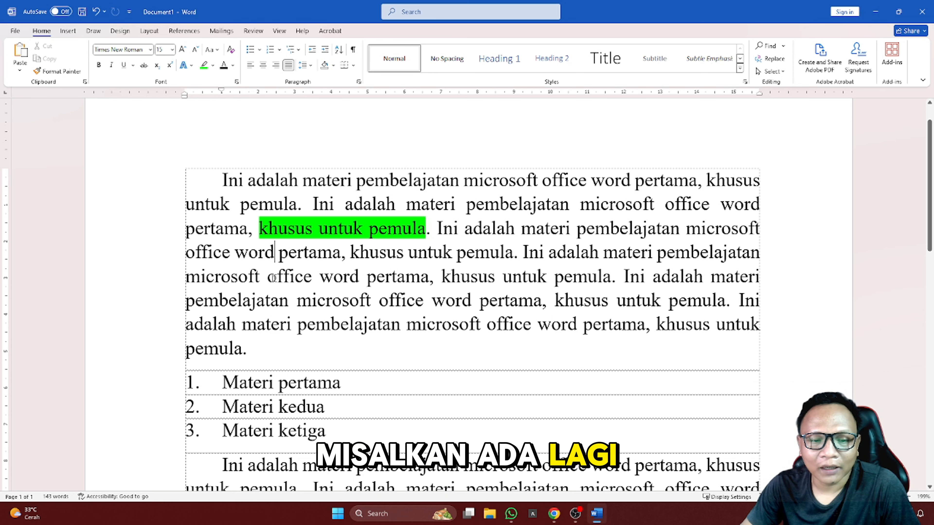
left_click_drag(268, 276, 429, 277)
left_click(209, 66)
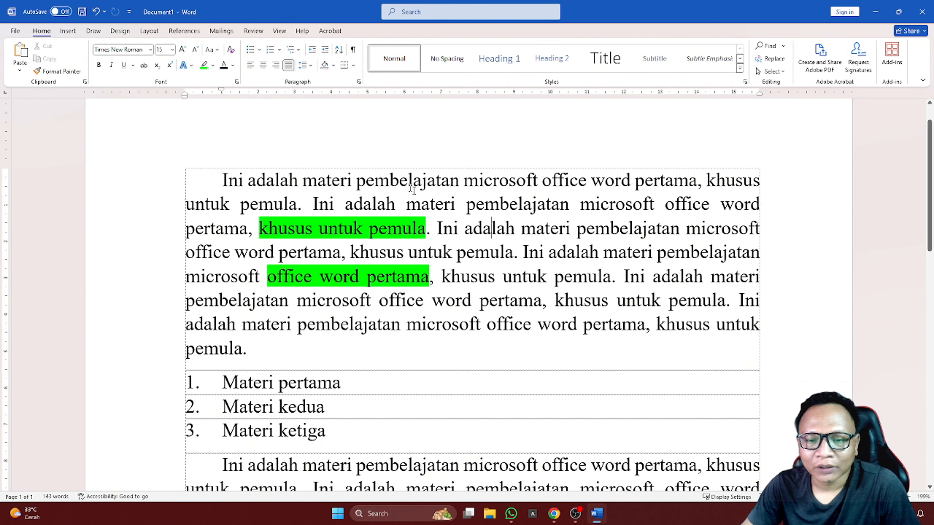
scroll(412, 190, "down", 3)
scroll(349, 242, "up", 2)
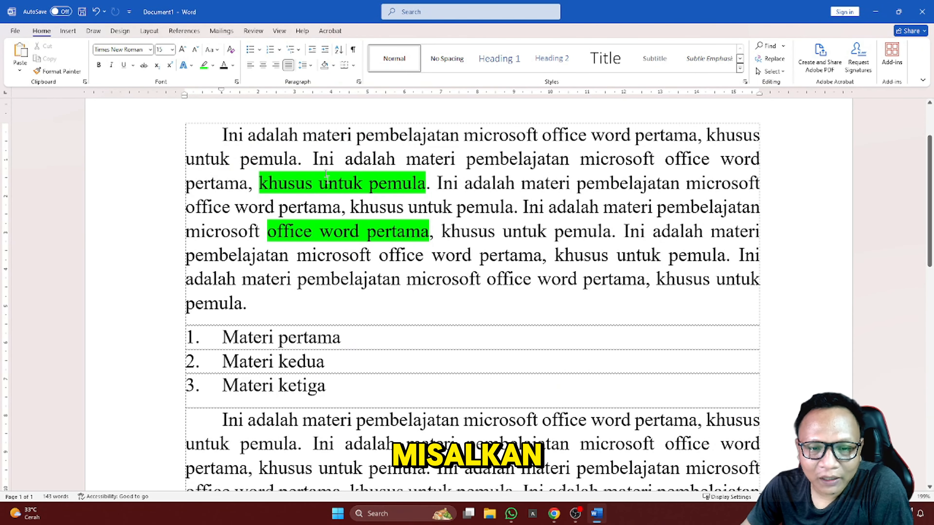
left_click(333, 65)
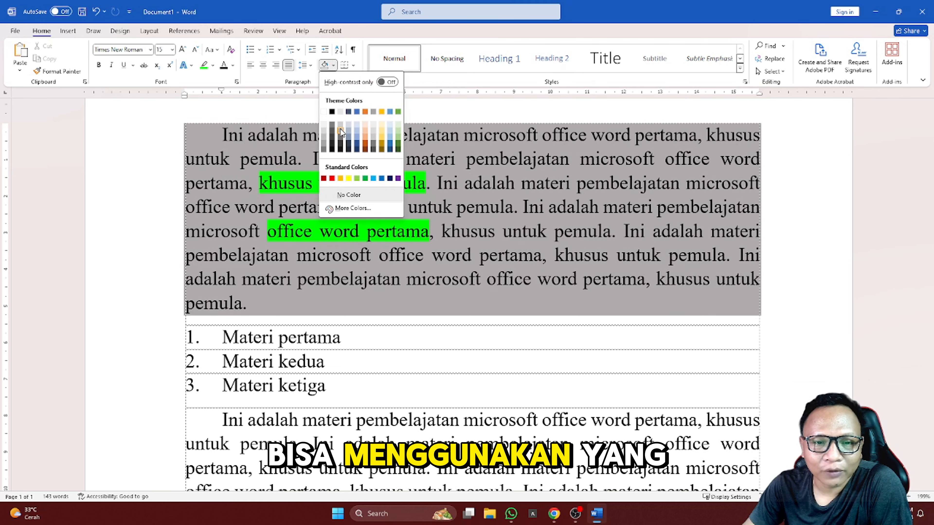
left_click(458, 168)
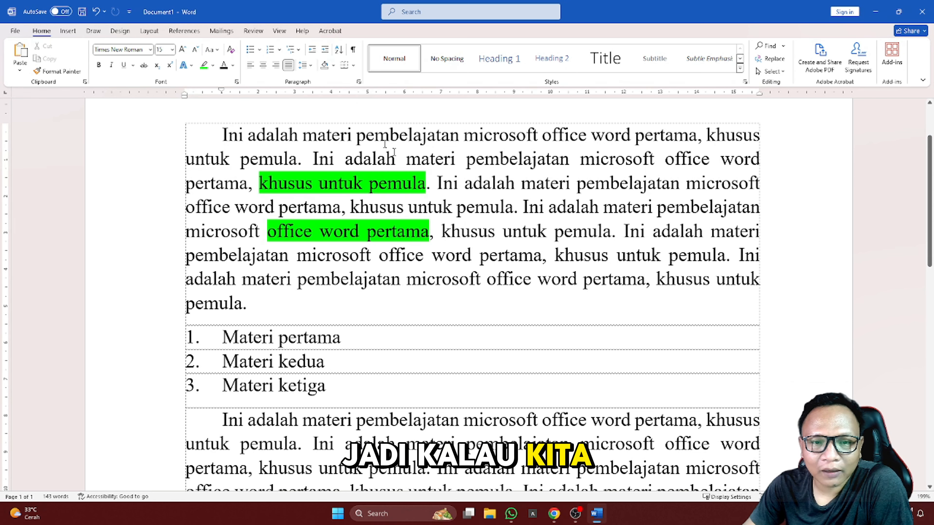
left_click_drag(233, 136, 262, 302)
left_click(475, 199)
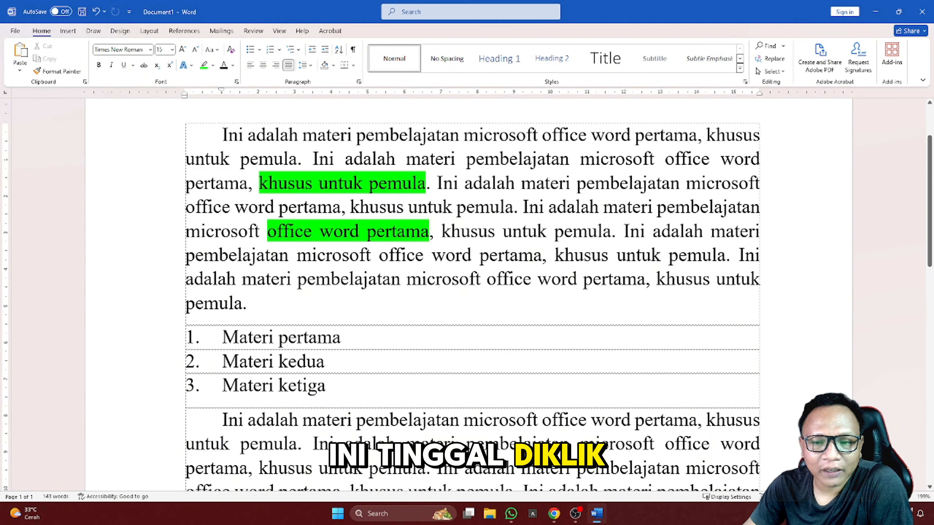
Step: Apply a light blue theme color as shading to the whole first paragraph
left_click(467, 207)
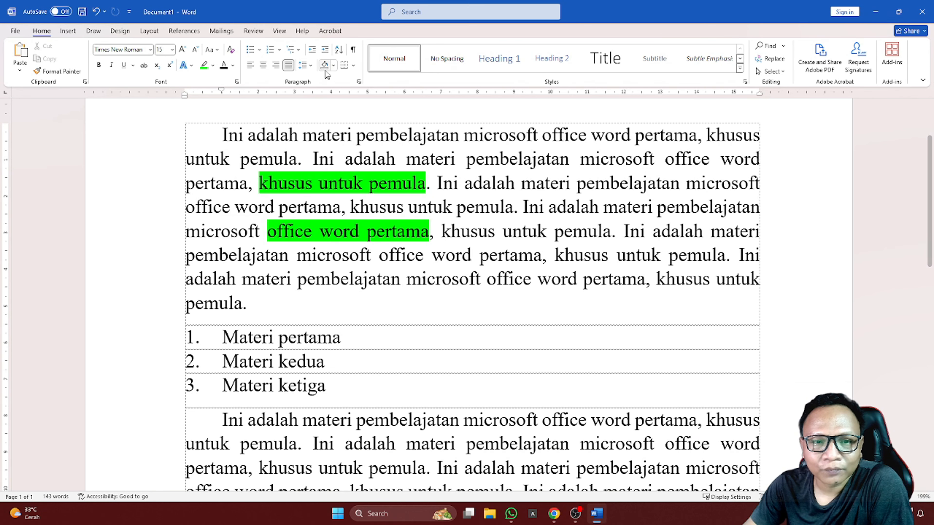
left_click(333, 66)
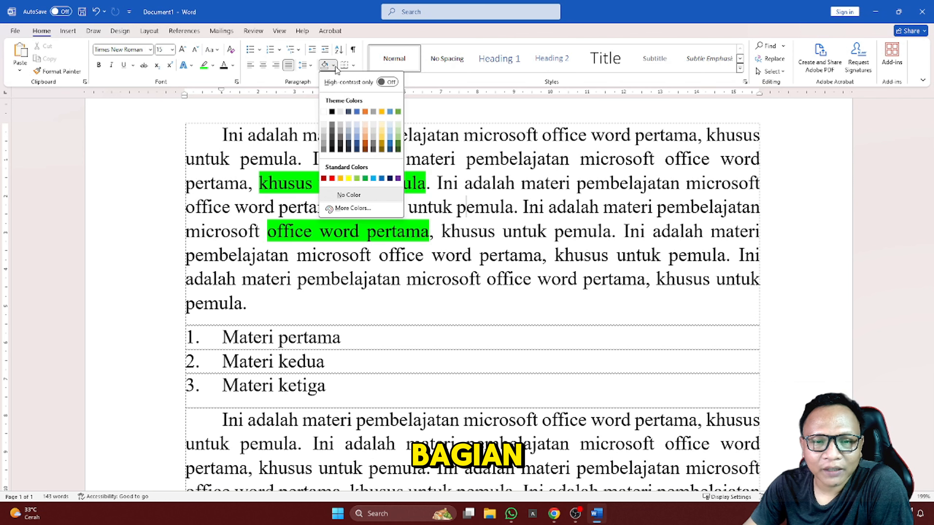
left_click(390, 126)
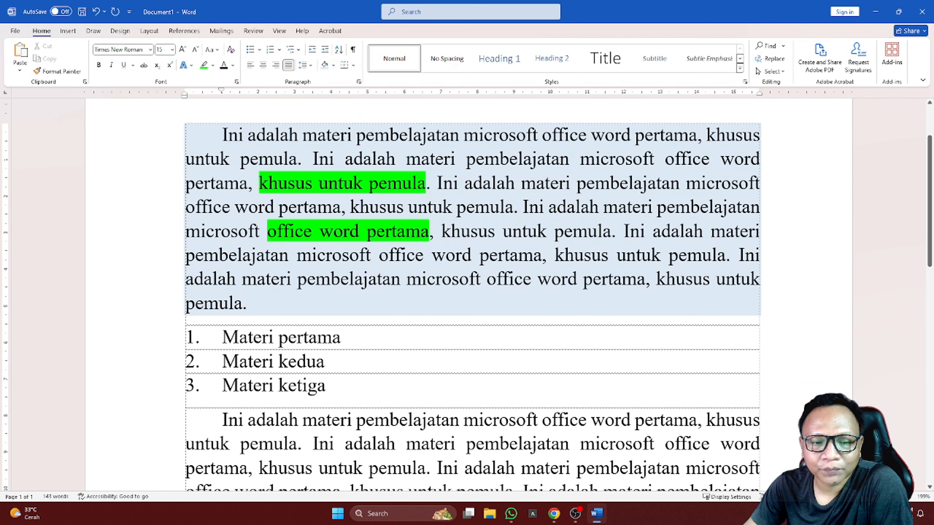
Step: Add an empty paragraph directly after the shaded first paragraph, above the numbered list, continuing its formatting
scroll(385, 249, "down", 2)
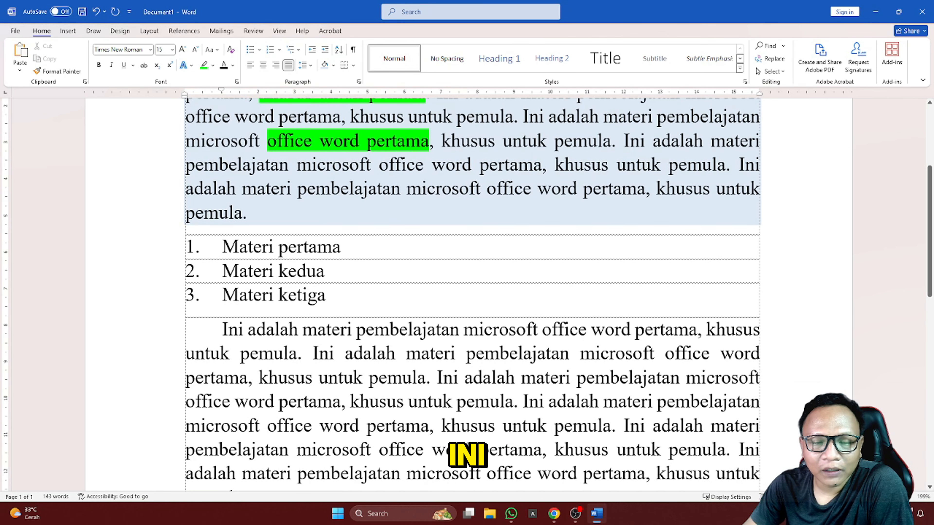
scroll(347, 249, "up", 2)
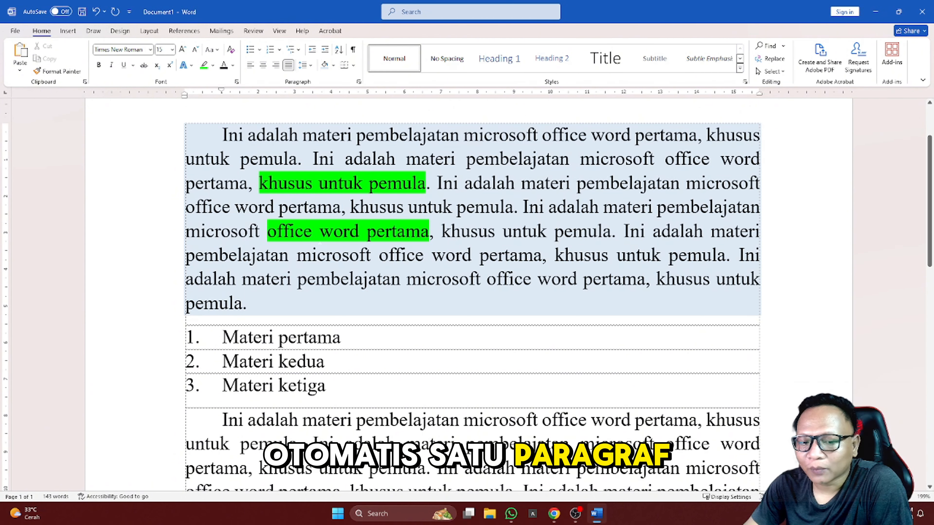
scroll(320, 243, "down", 2)
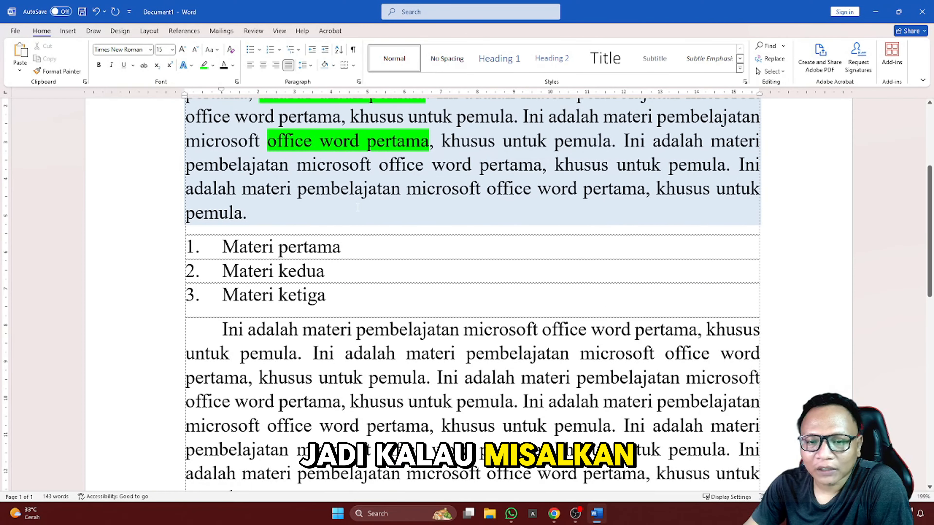
scroll(473, 294, "up", 2)
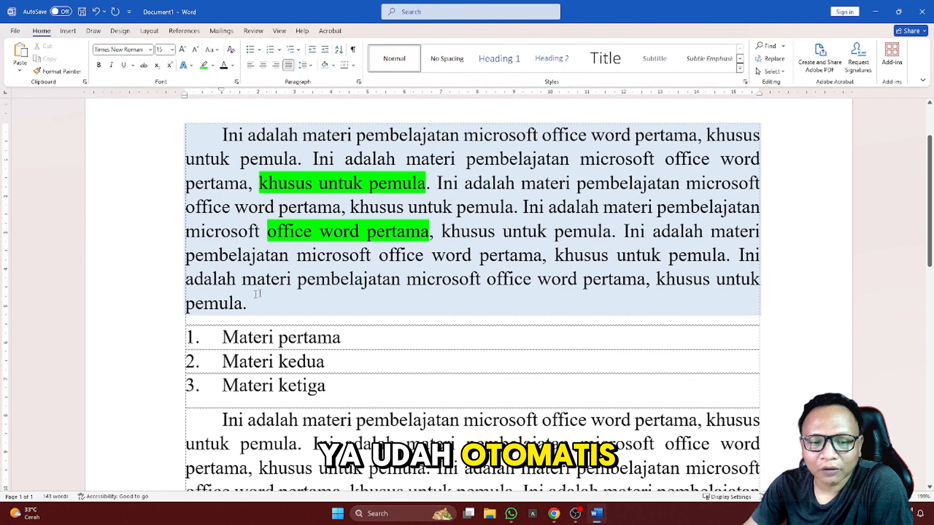
key("Return")
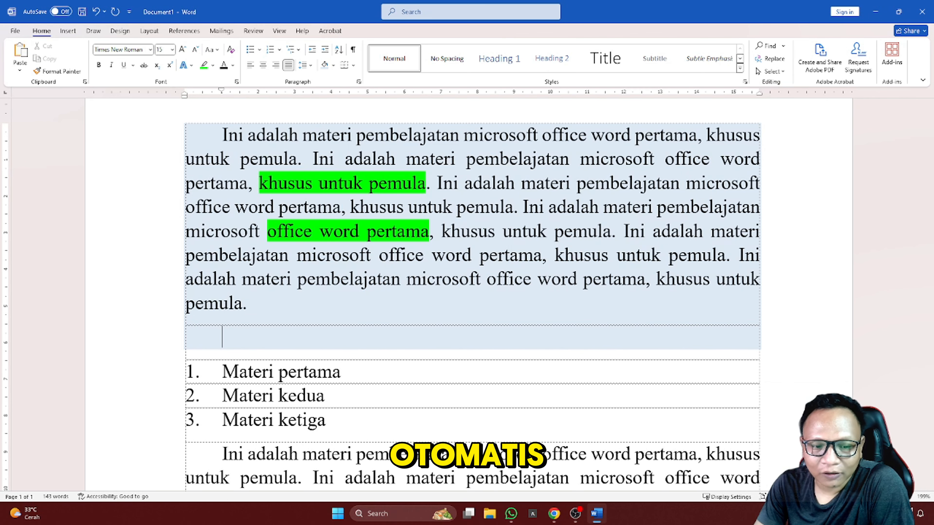
Step: Remove the empty shaded paragraph above the numbered list and shade the items "Materi pertama" and "Materi kedua" light blue
key("BackSpace")
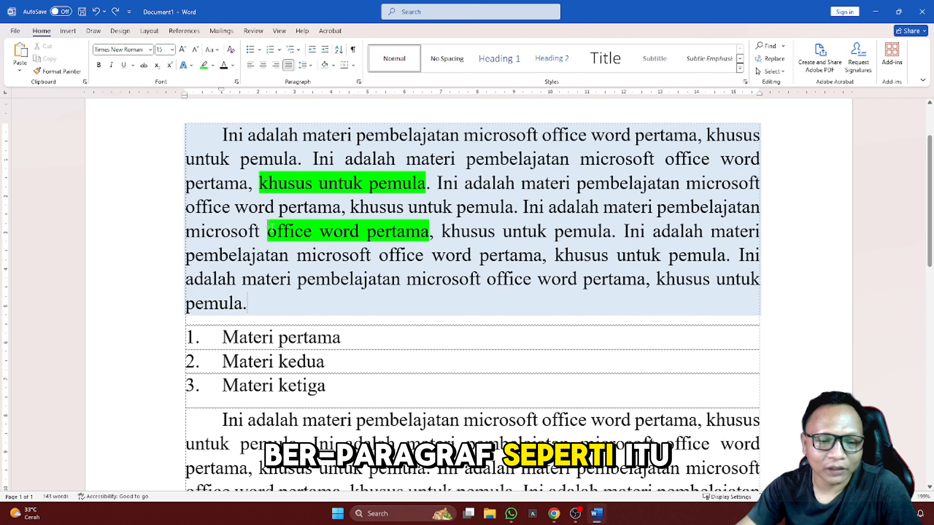
scroll(288, 142, "down", 5)
scroll(288, 142, "up", 2)
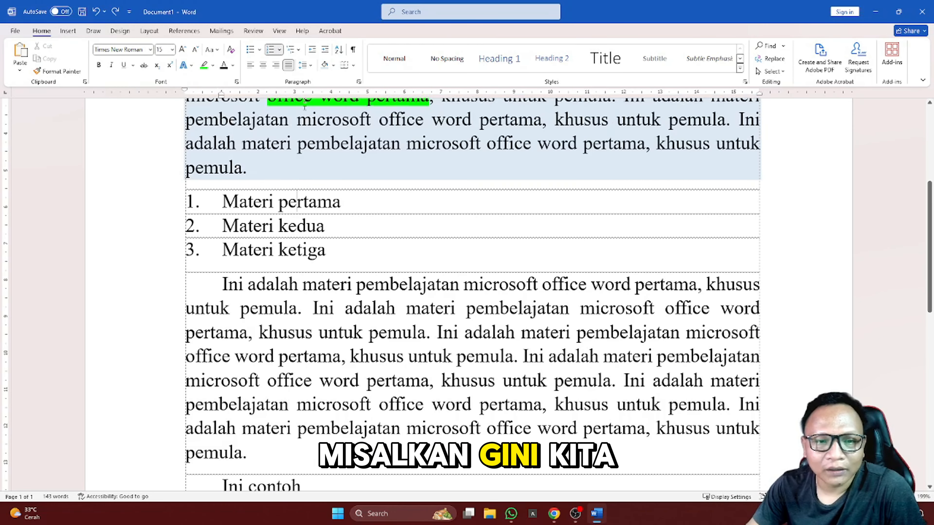
left_click(324, 65)
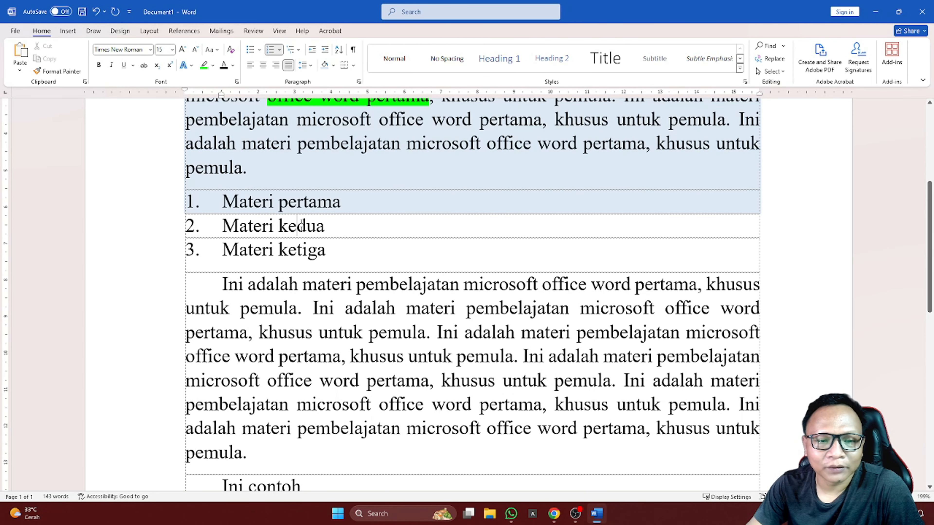
left_click(325, 65)
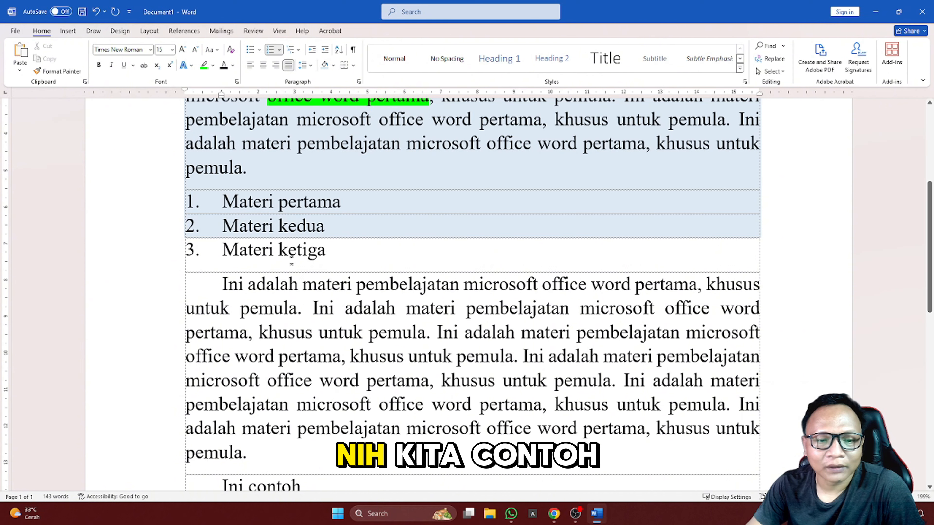
Step: Shade the list item "Materi ketiga" in light gold and the item "Materi pertama" in green
left_click(334, 65)
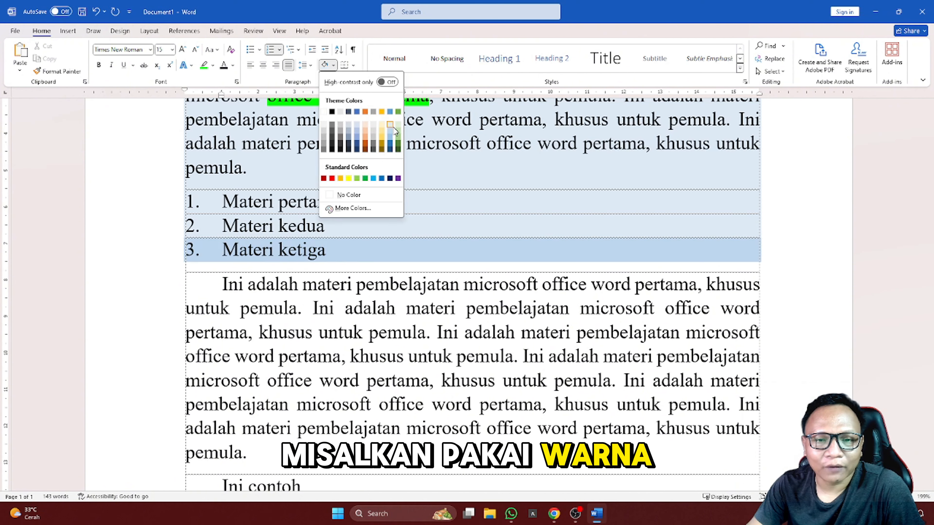
left_click(383, 126)
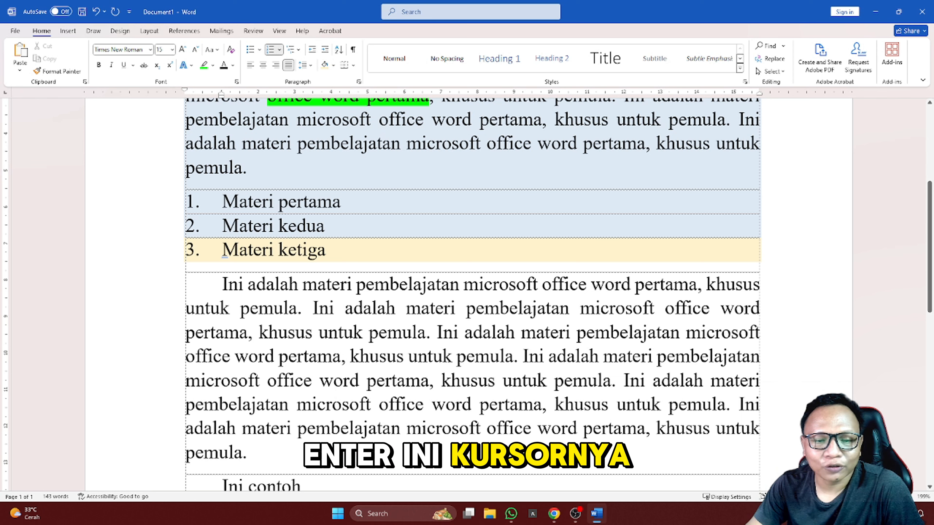
left_click(302, 284)
left_click(308, 250)
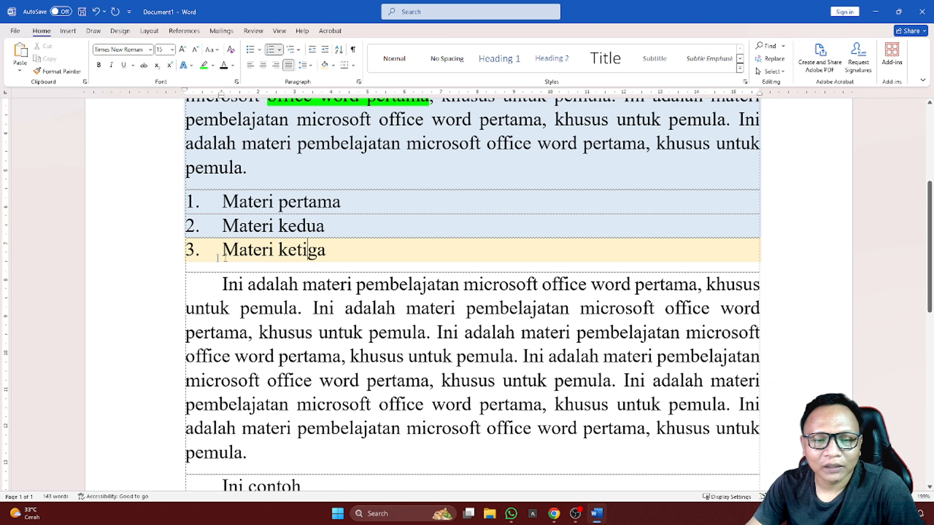
left_click(278, 201)
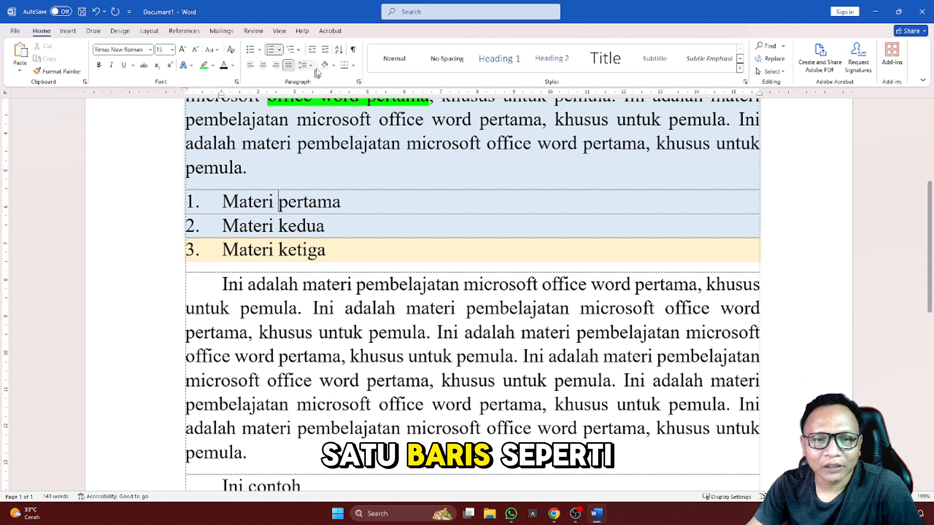
left_click(333, 65)
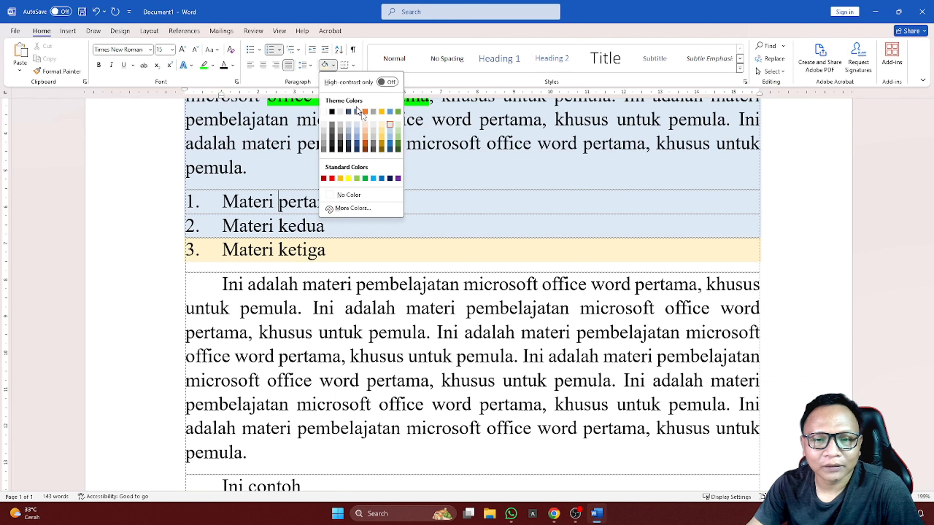
left_click(398, 138)
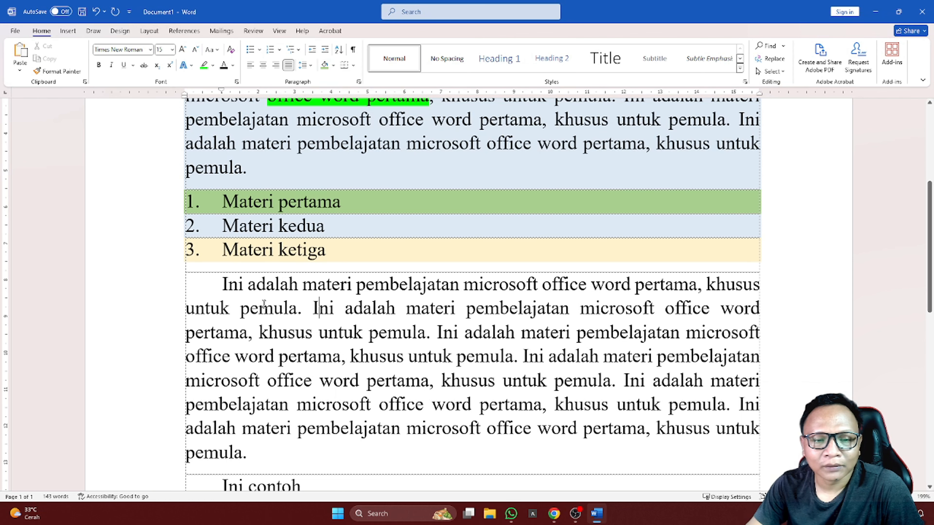
Step: Look through both paragraphs and the numbered list for places where the word "word" occurs
scroll(264, 304, "down", 5)
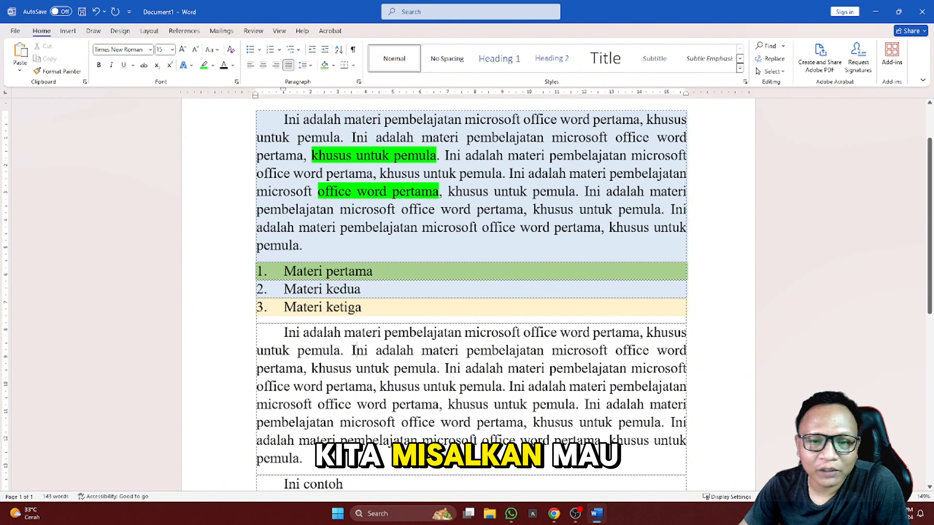
scroll(288, 153, "up", 1)
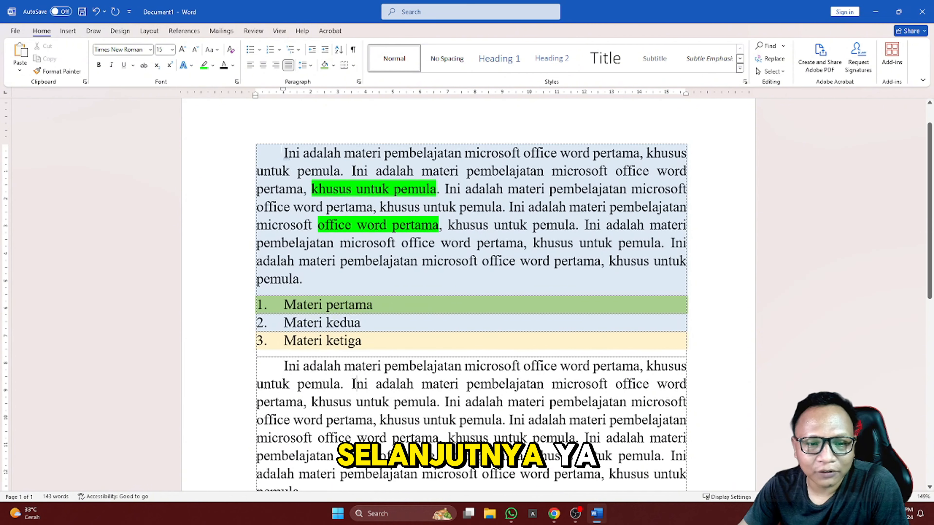
left_click_drag(288, 153, 353, 489)
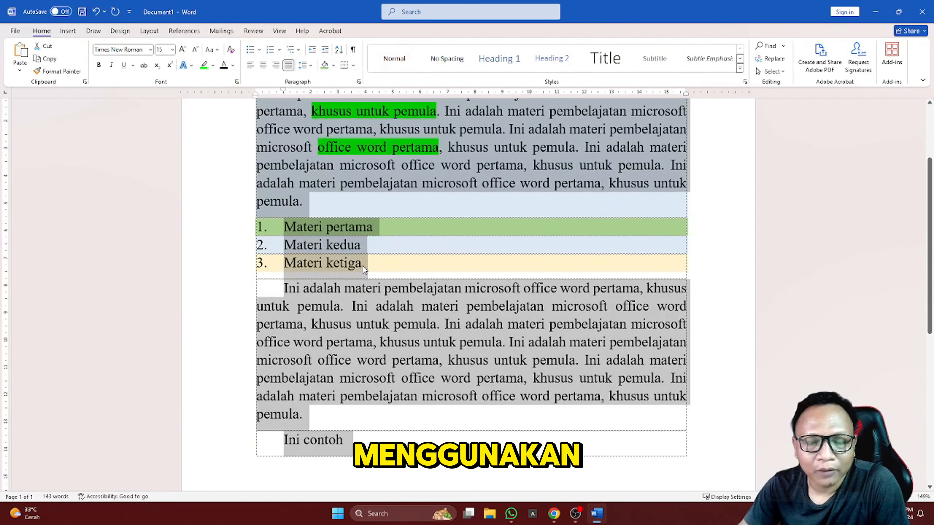
scroll(359, 253, "up", 3)
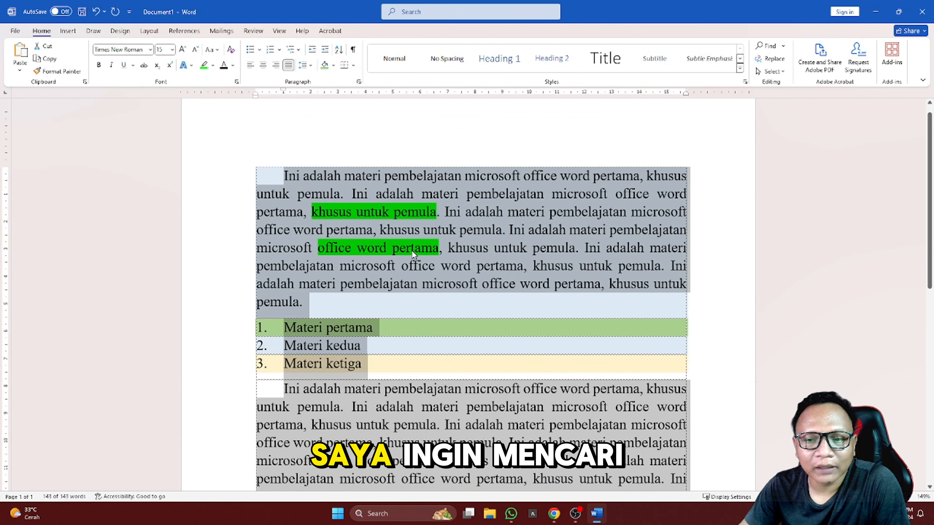
scroll(374, 256, "down", 2)
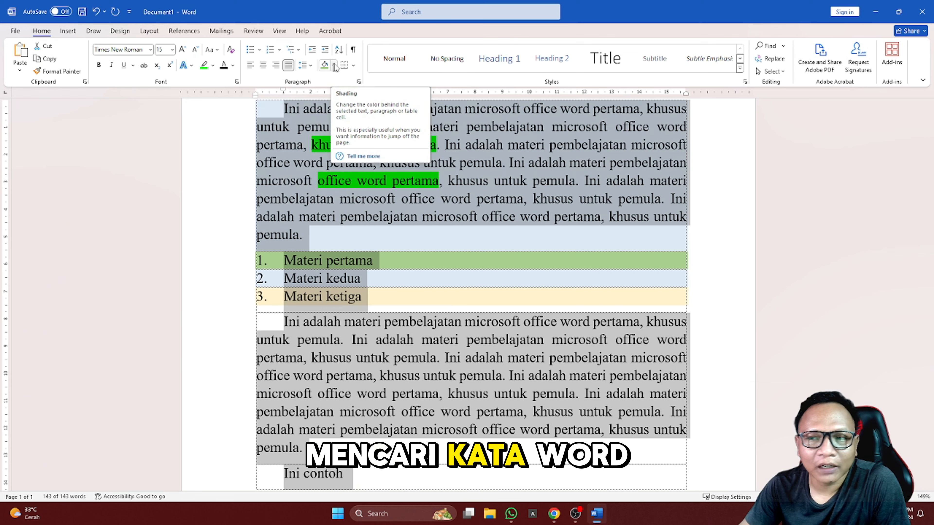
left_click(405, 177)
scroll(471, 294, "down", 3)
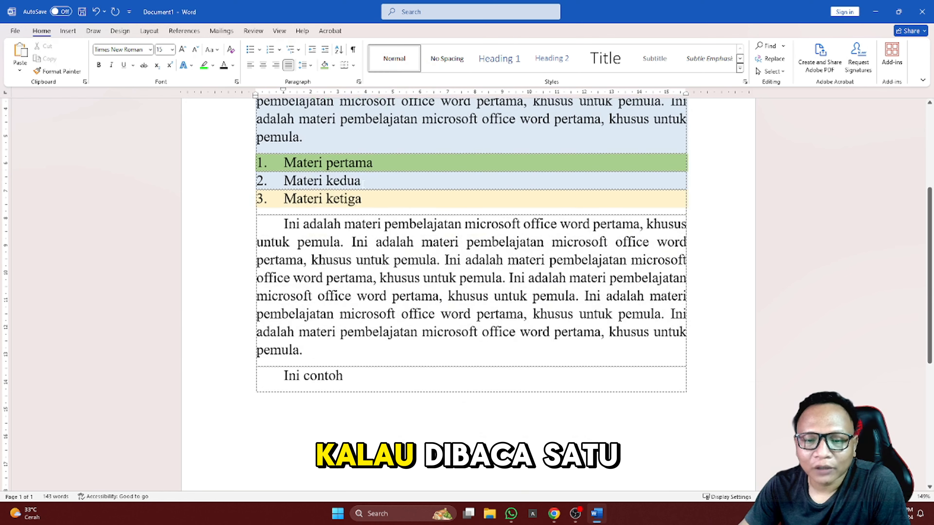
scroll(471, 295, "up", 5)
scroll(363, 180, "down", 3)
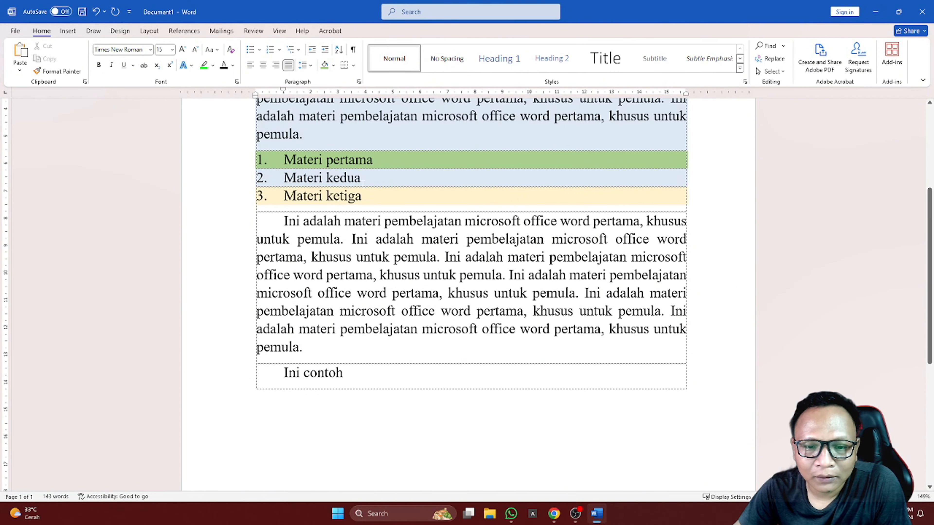
scroll(402, 220, "down", 1)
scroll(401, 220, "up", 2)
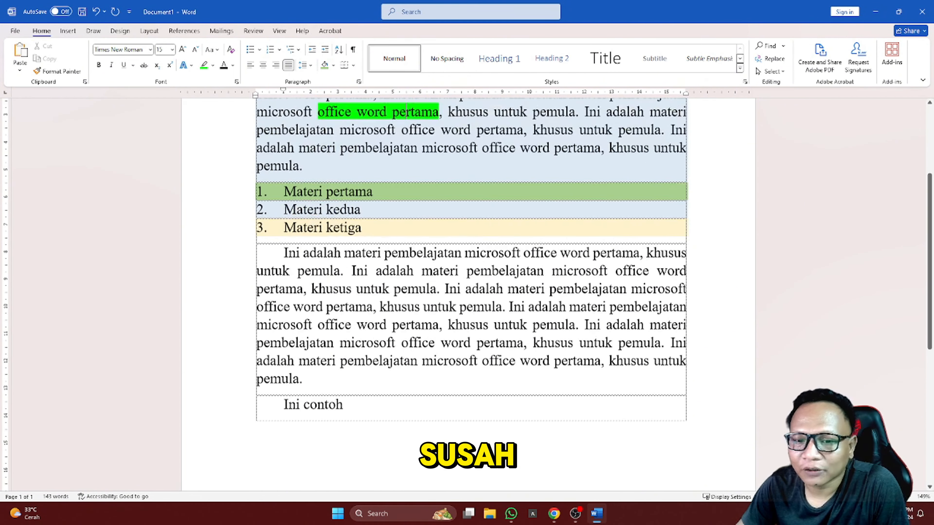
scroll(471, 257, "up", 2)
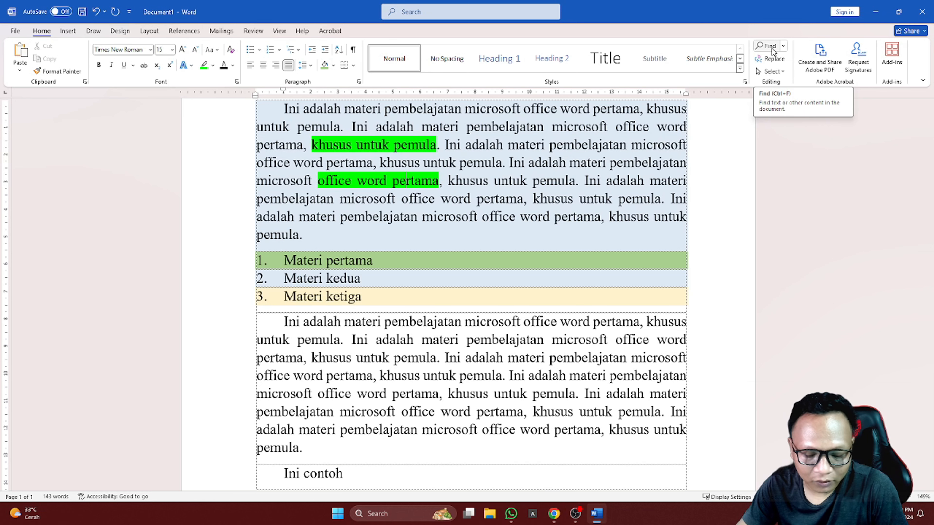
Step: Search the document for "word" and examine the matches in both paragraphs
key("ctrl+f")
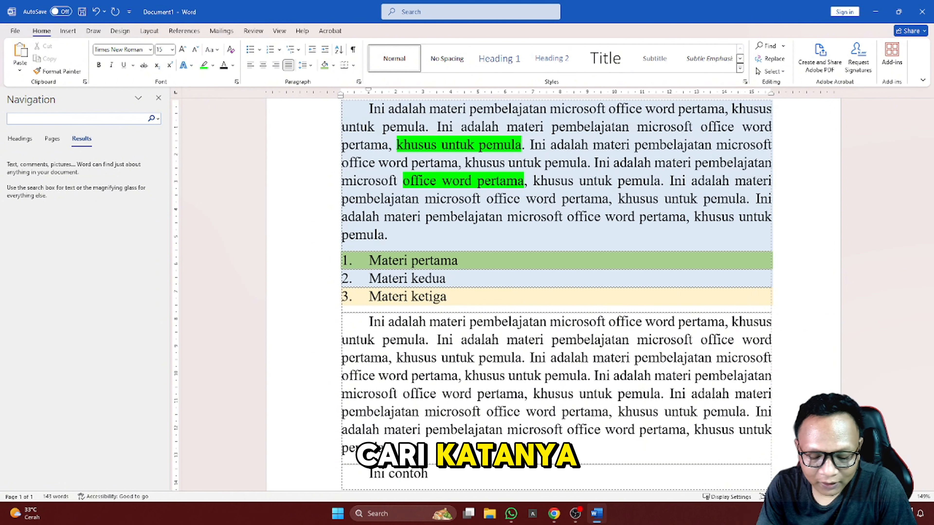
type("word")
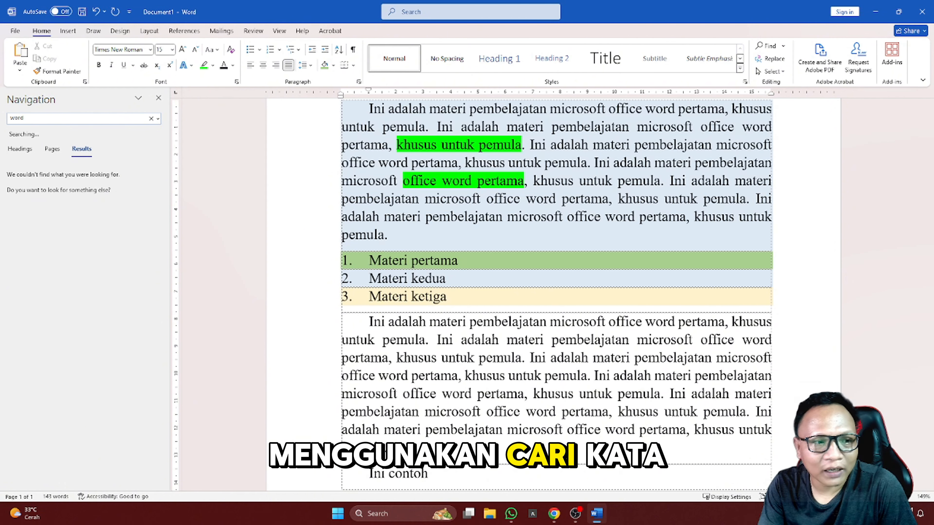
key("Return")
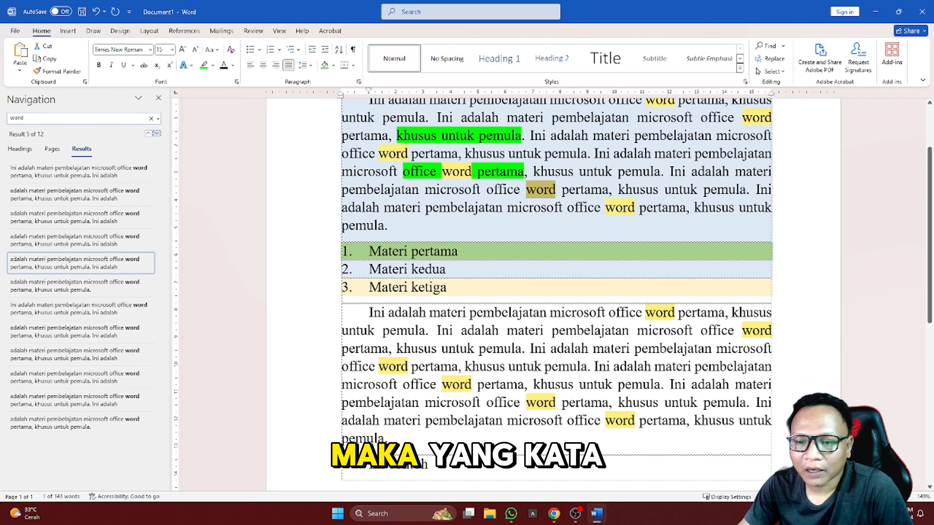
scroll(556, 265, "down", 2)
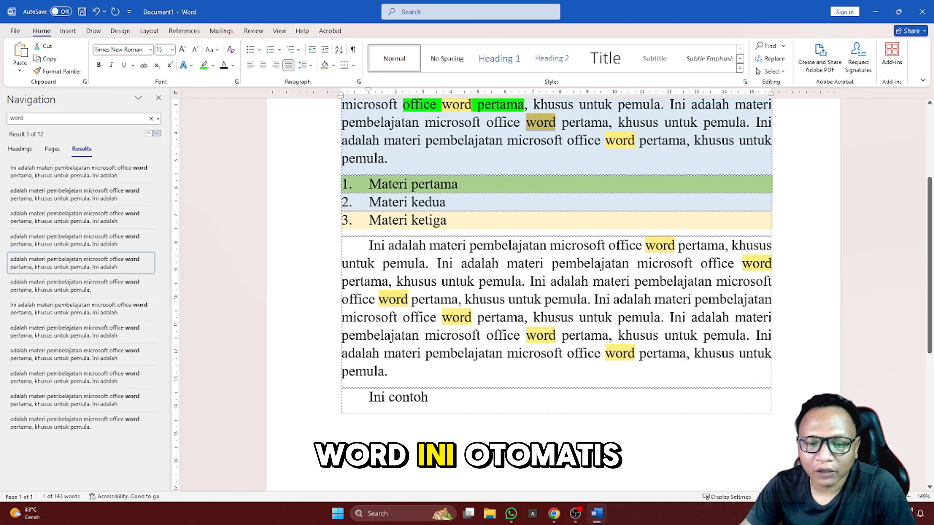
left_click(396, 298)
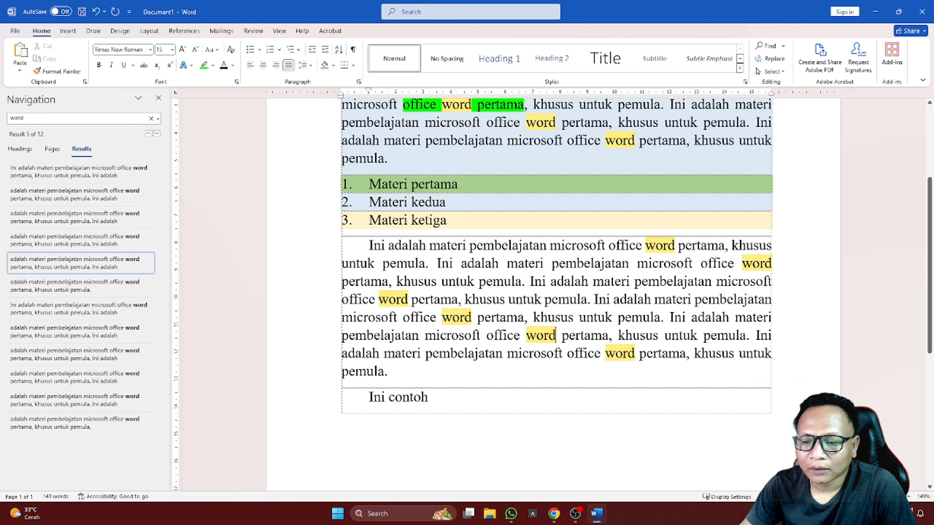
left_click(657, 246)
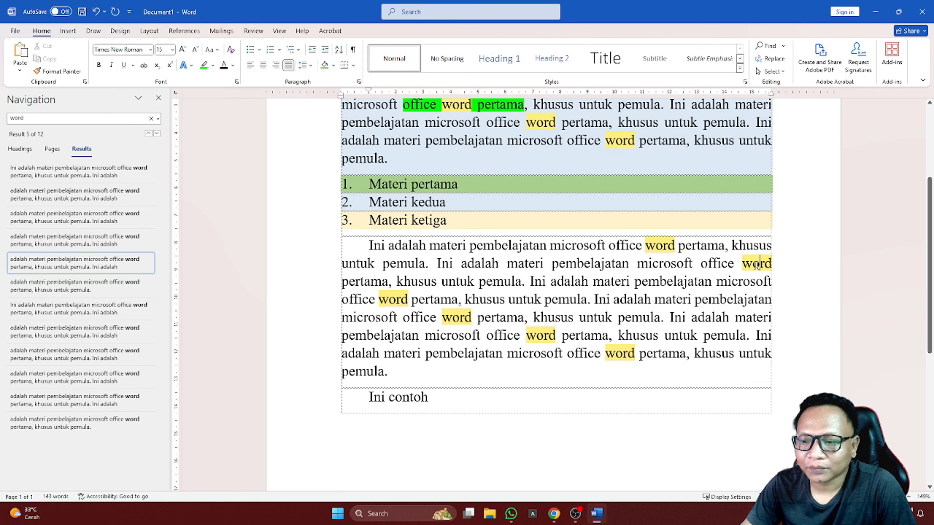
scroll(659, 236, "up", 3)
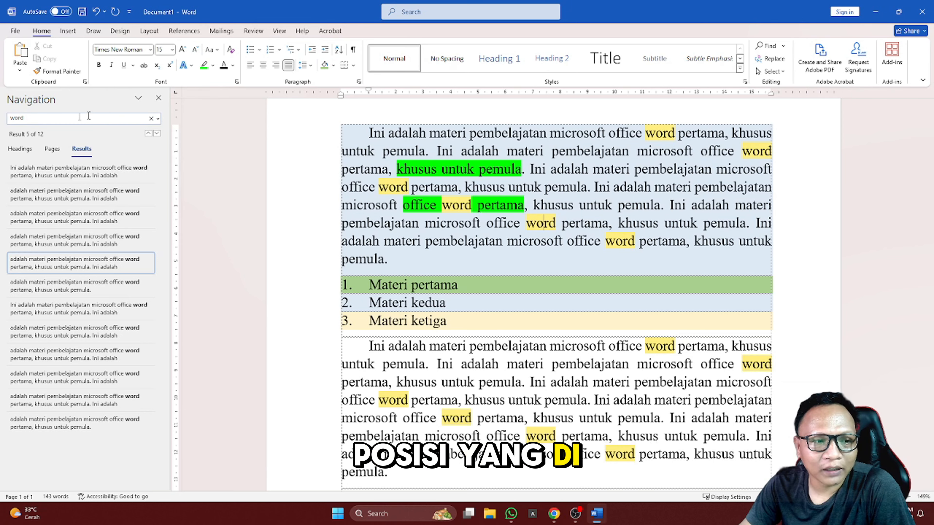
Step: Open the Replace options for the searched word "word", then close them and the Navigation pane
left_click(158, 119)
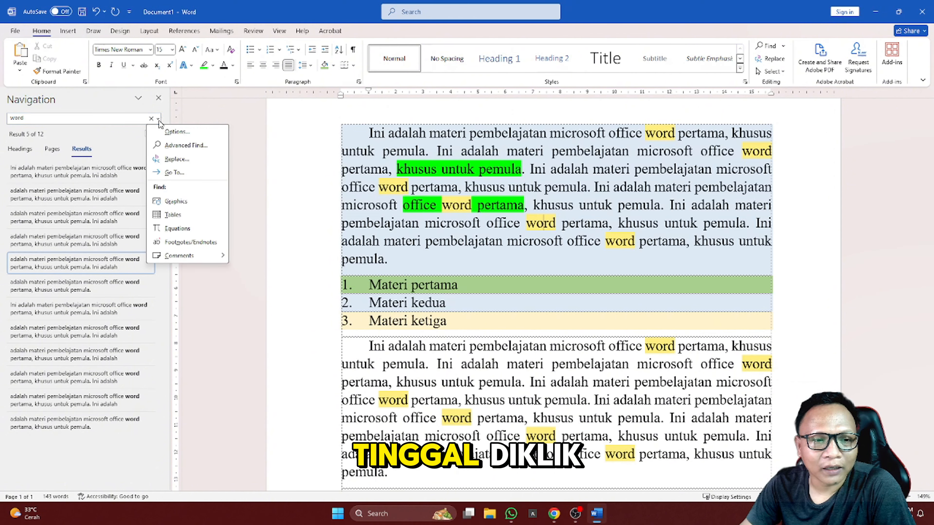
left_click(166, 162)
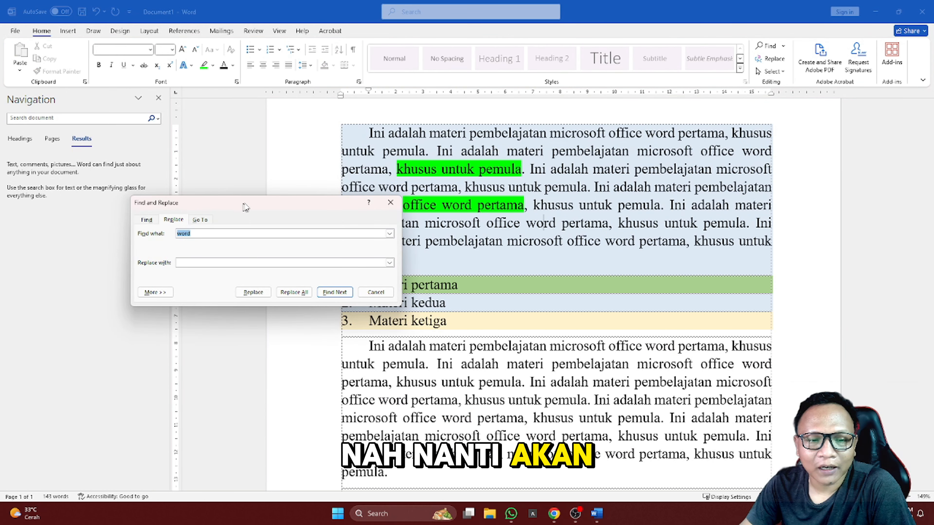
left_click_drag(246, 208, 222, 136)
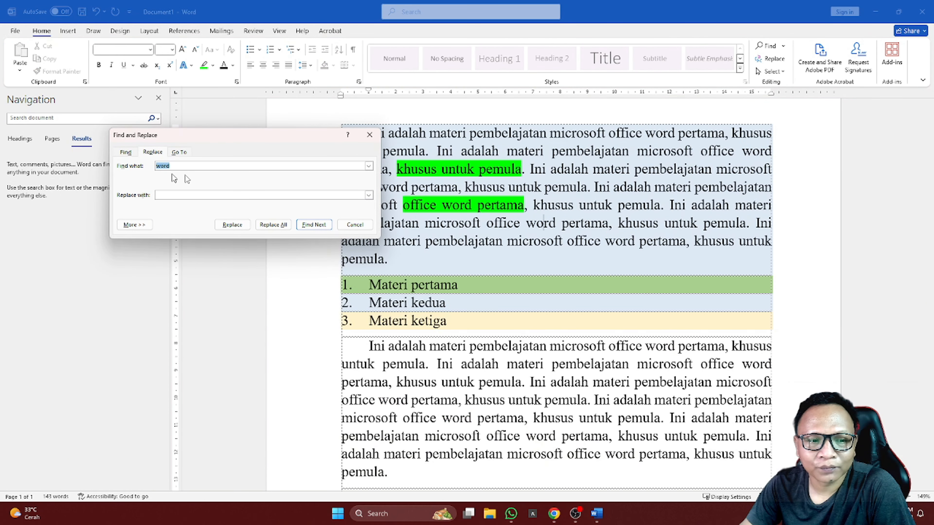
left_click(369, 135)
left_click(159, 98)
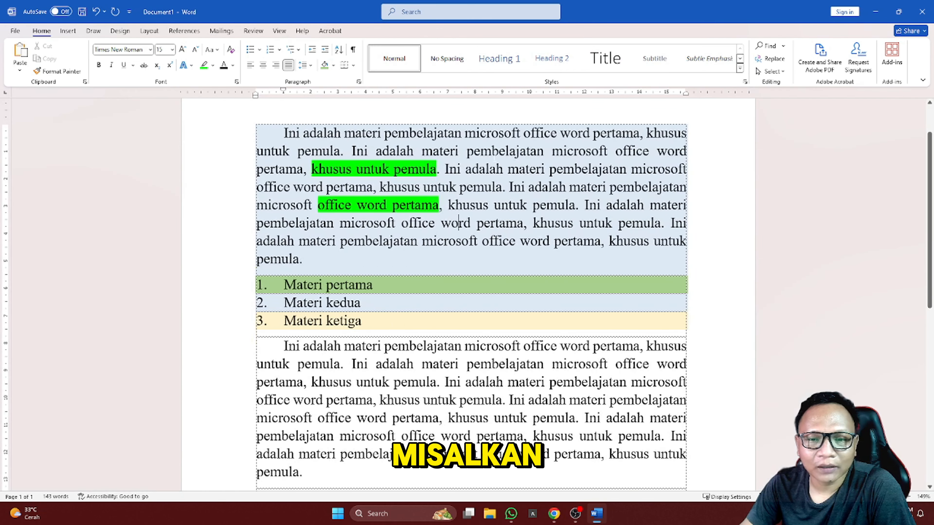
Step: Open Find and Replace directly from the document to view its replacement fields, and close it without replacing anything
left_click(770, 59)
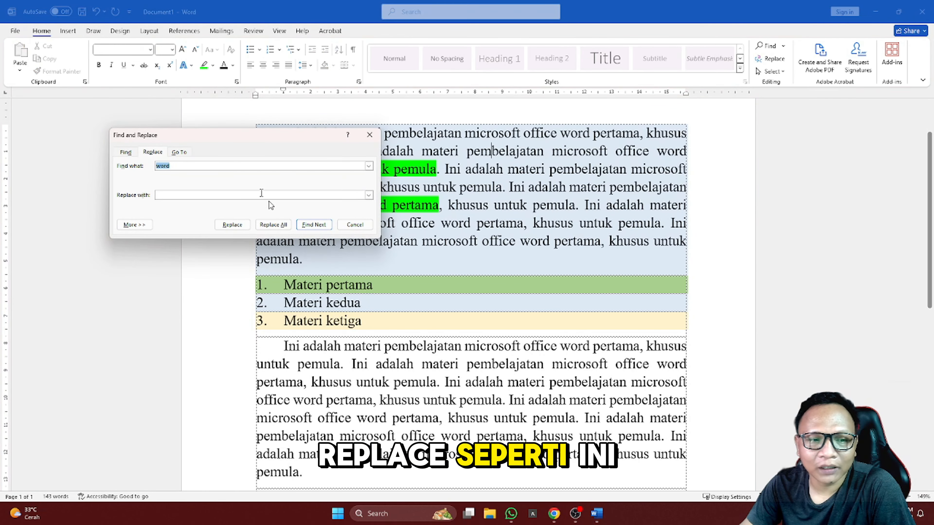
key("Escape")
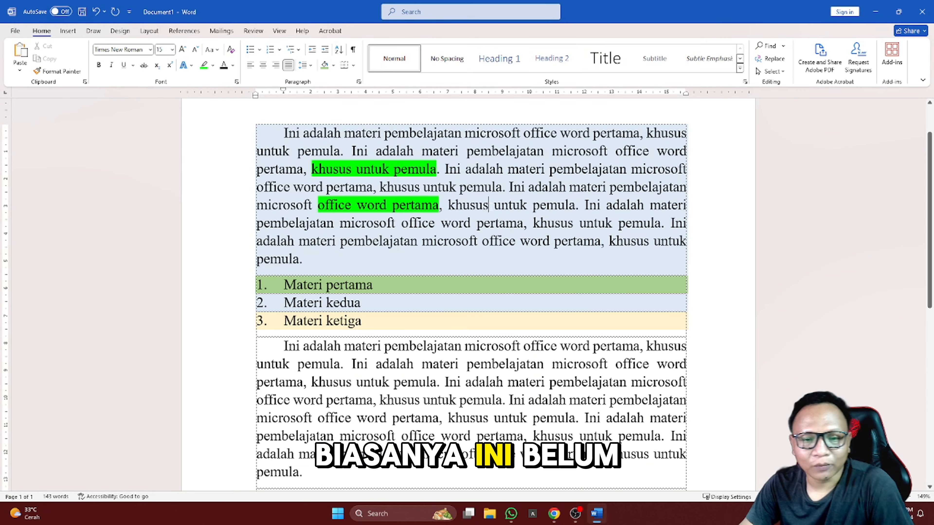
scroll(359, 205, "down", 3)
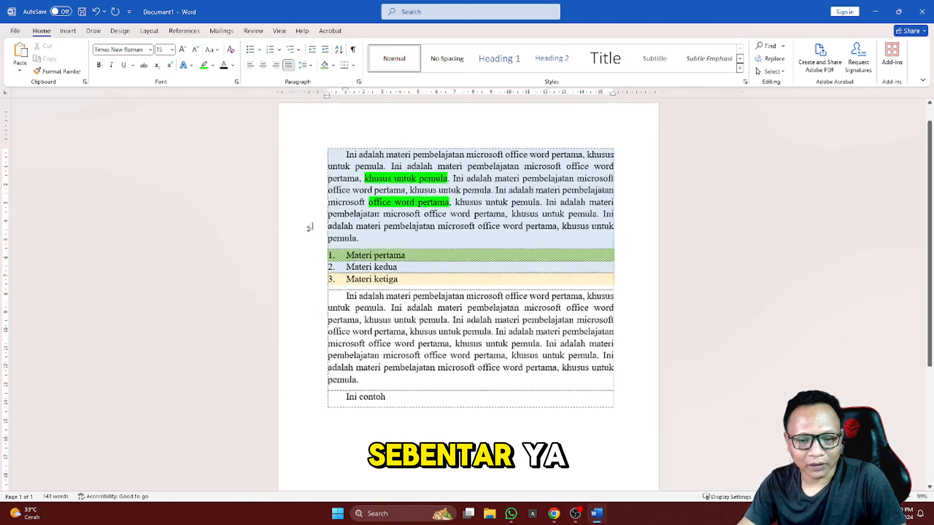
scroll(309, 226, "up", 2)
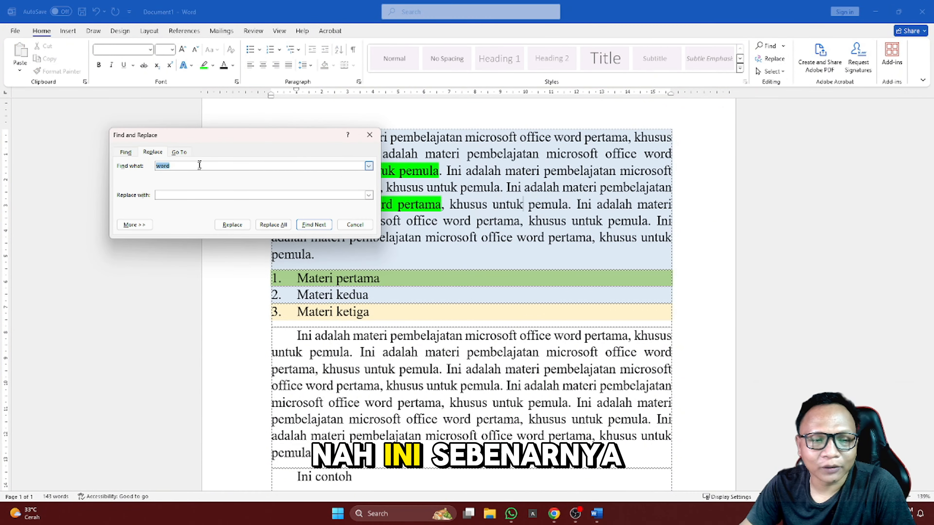
left_click(370, 135)
scroll(444, 200, "down", 2)
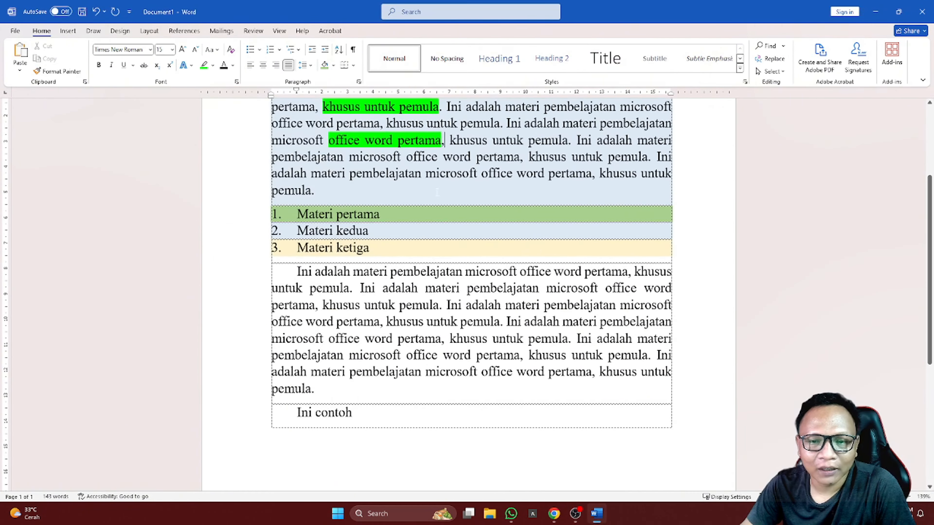
scroll(444, 201, "up", 1)
double_click(457, 189)
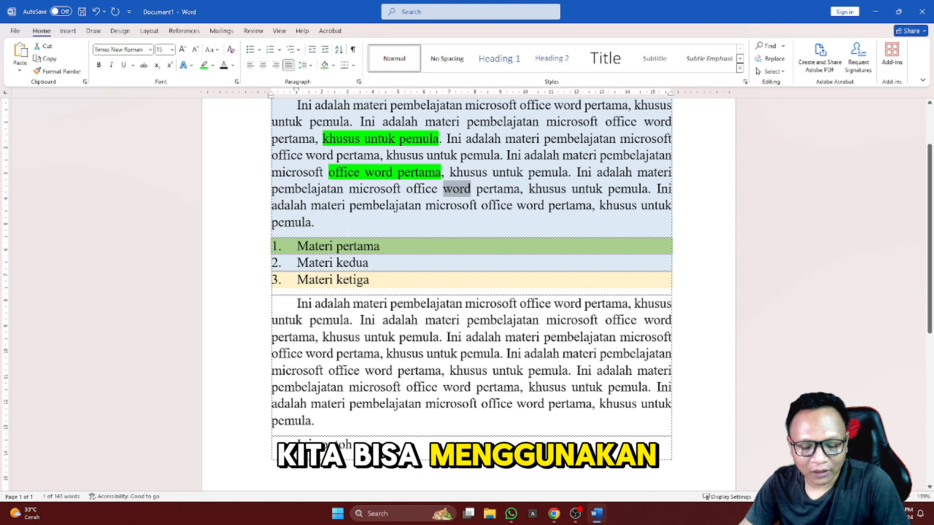
key("ctrl+r")
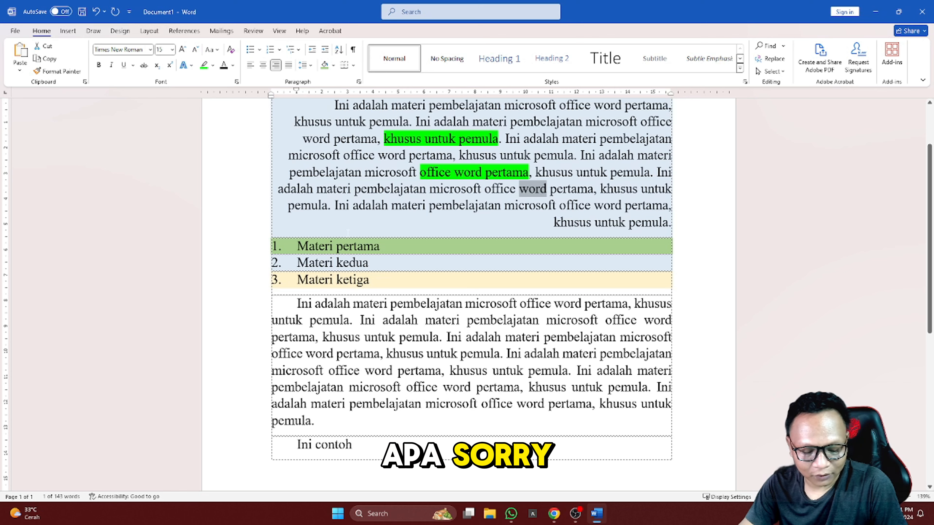
key("ctrl+j")
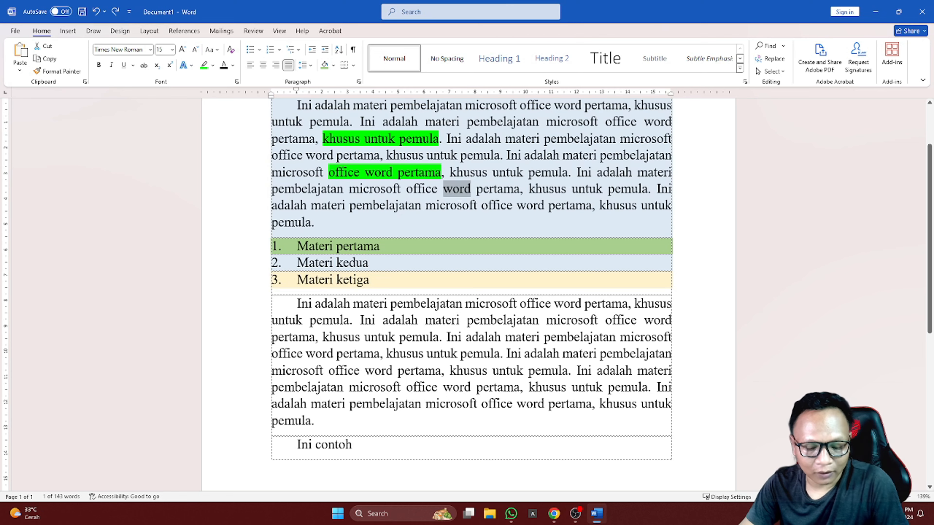
Step: Open the Replace options for "word", enter "excel" as the replacement text, and close the dialog without replacing anything
key("ctrl+f")
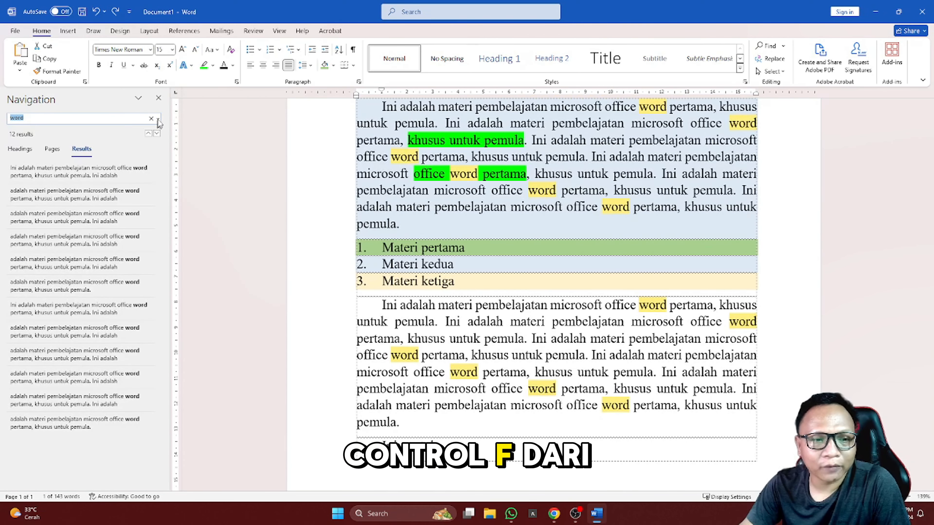
left_click(157, 119)
left_click(178, 156)
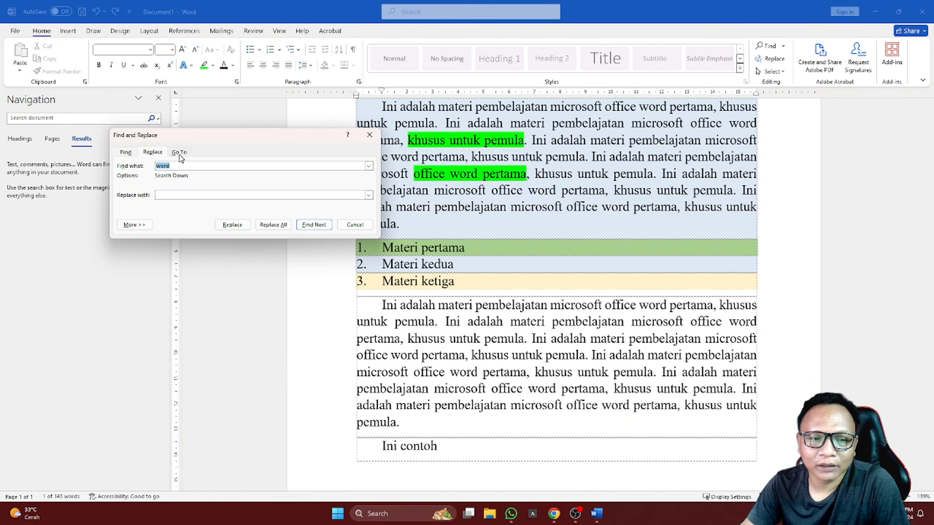
left_click_drag(237, 140, 325, 182)
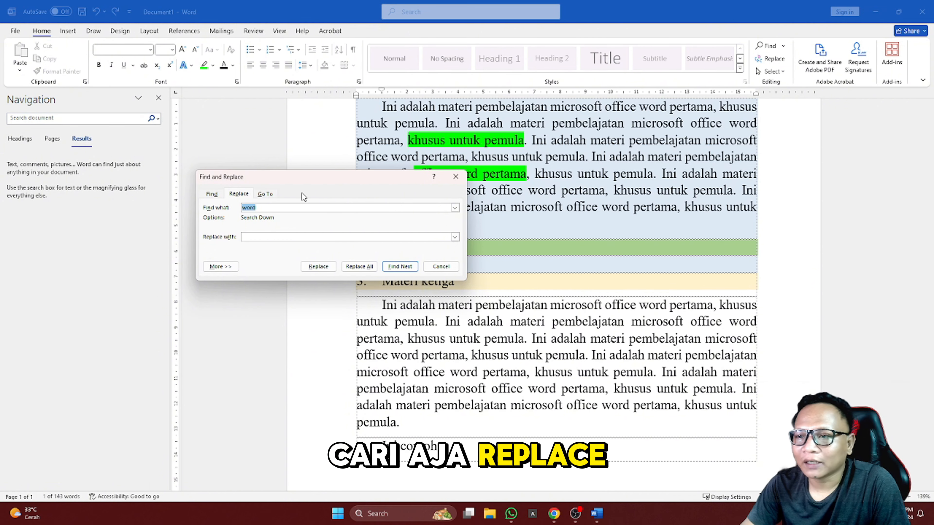
left_click(261, 237)
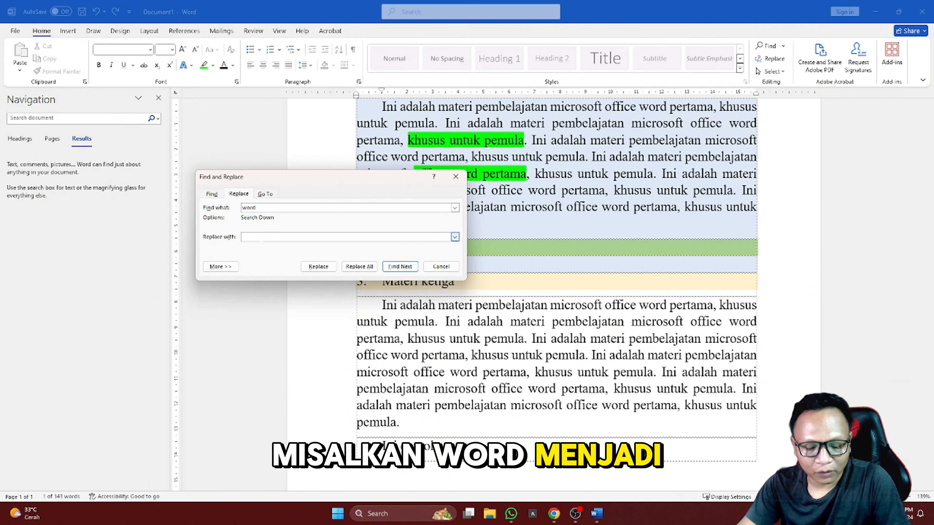
type("excel")
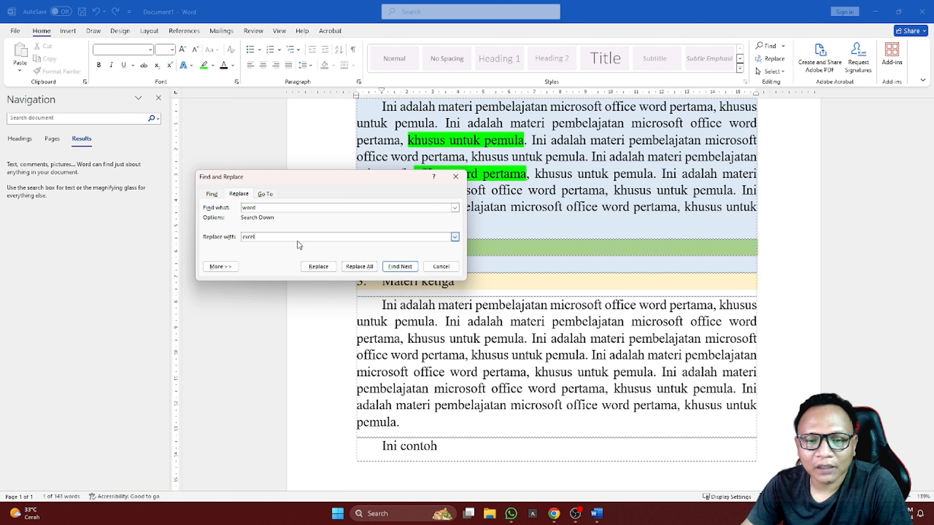
left_click(310, 266)
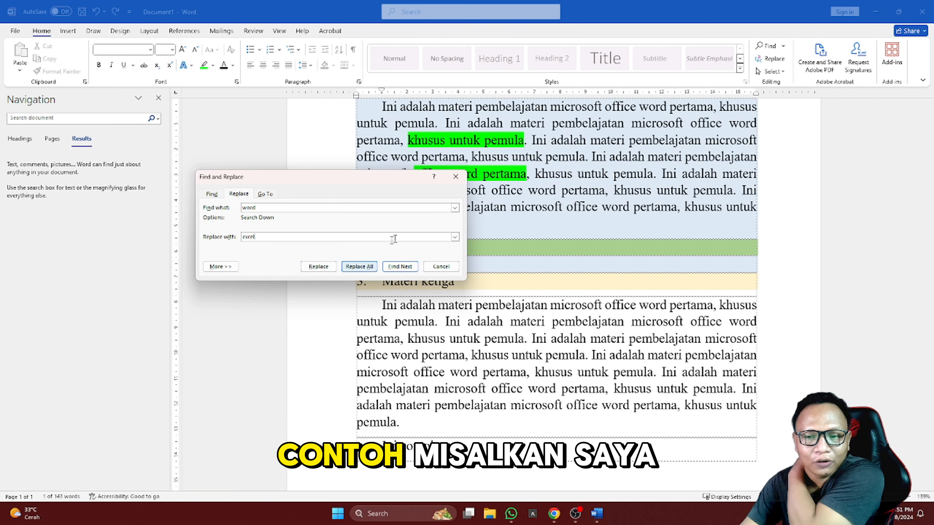
left_click(456, 177)
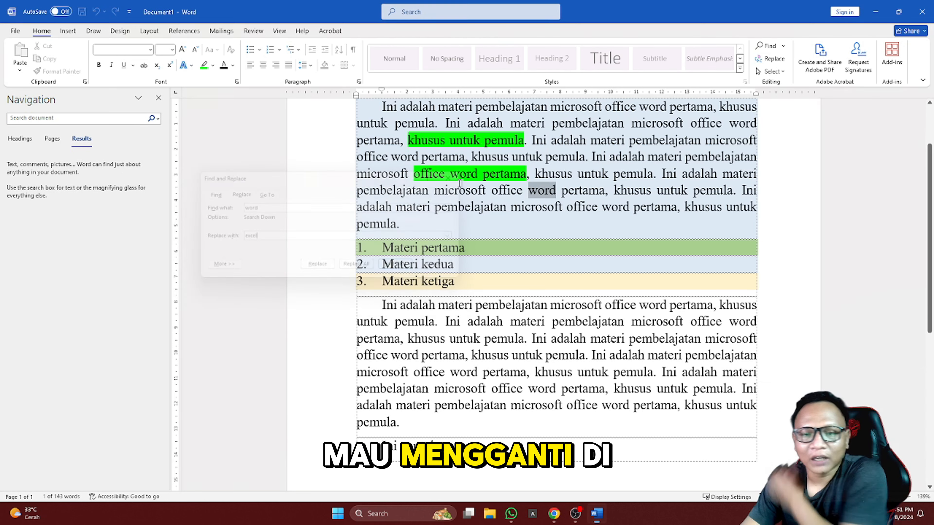
Step: Search the document for "word" and examine the matches in both paragraphs, starting from the first one
scroll(572, 162, "up", 2)
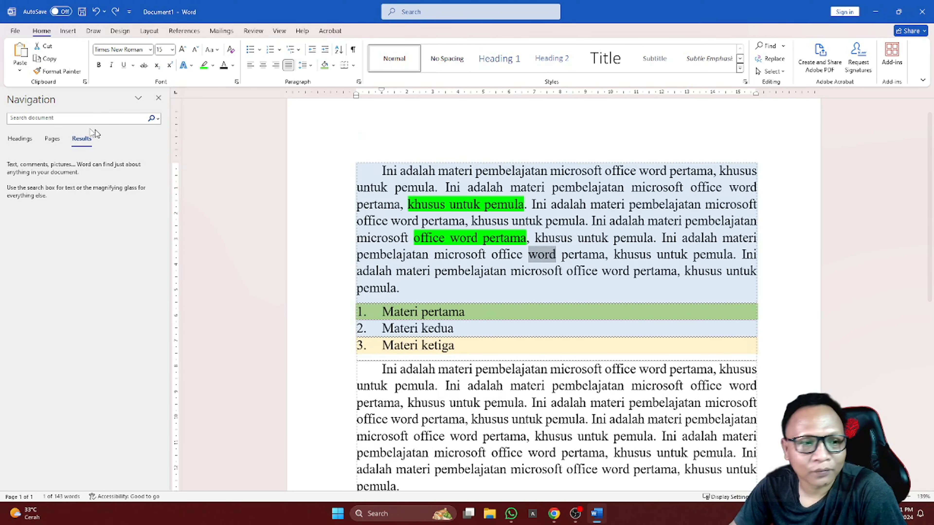
left_click(11, 118)
type("word")
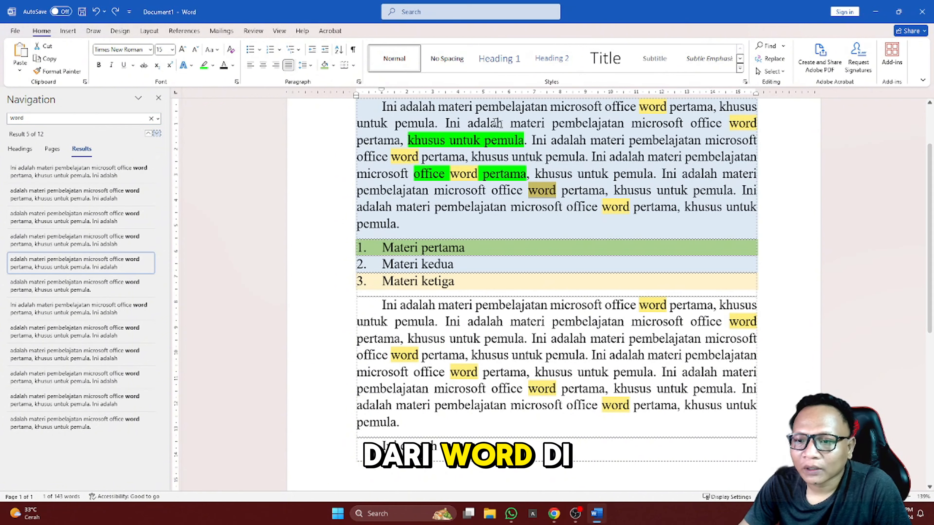
scroll(557, 295, "up", 2)
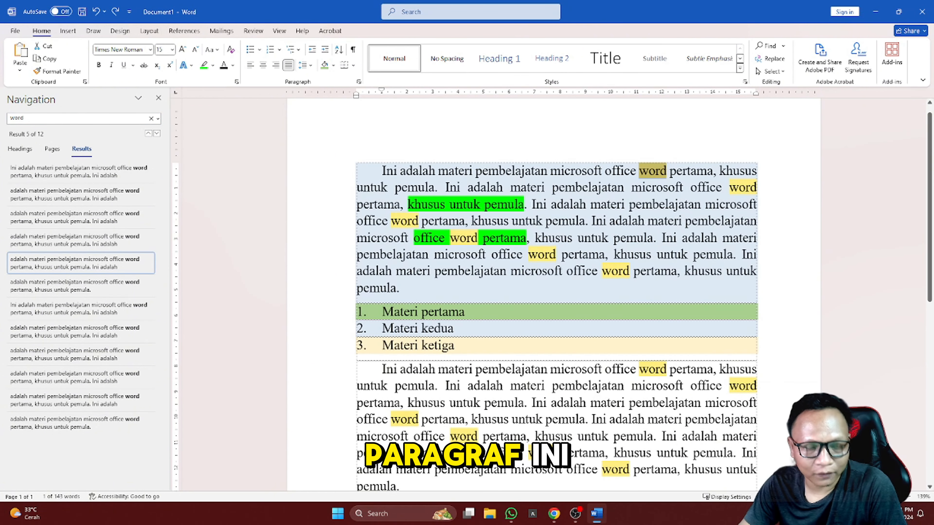
Step: Replace the first three occurrences of "word" in the first paragraph with "excel", one at a time, using Replace
left_click(150, 118)
left_click(151, 119)
left_click(158, 119)
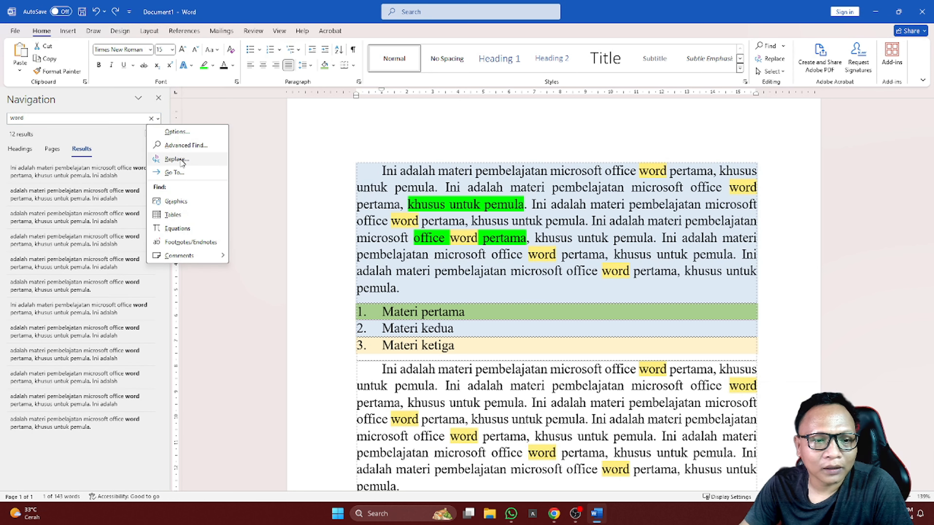
left_click(153, 158)
key("Tab")
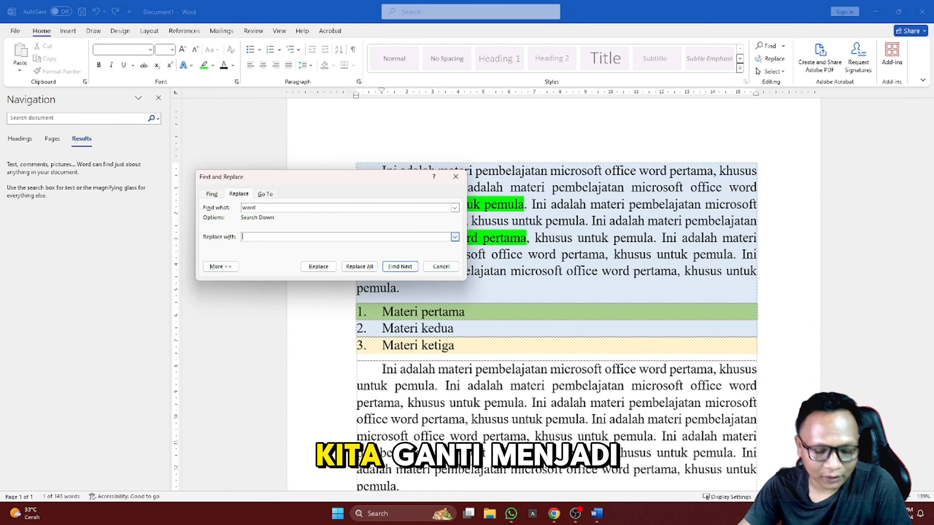
type("excel")
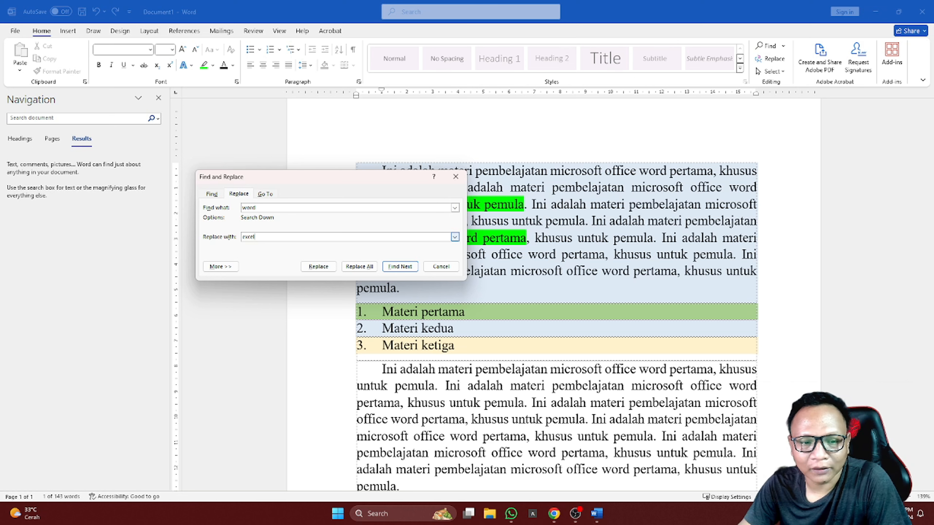
left_click(318, 266)
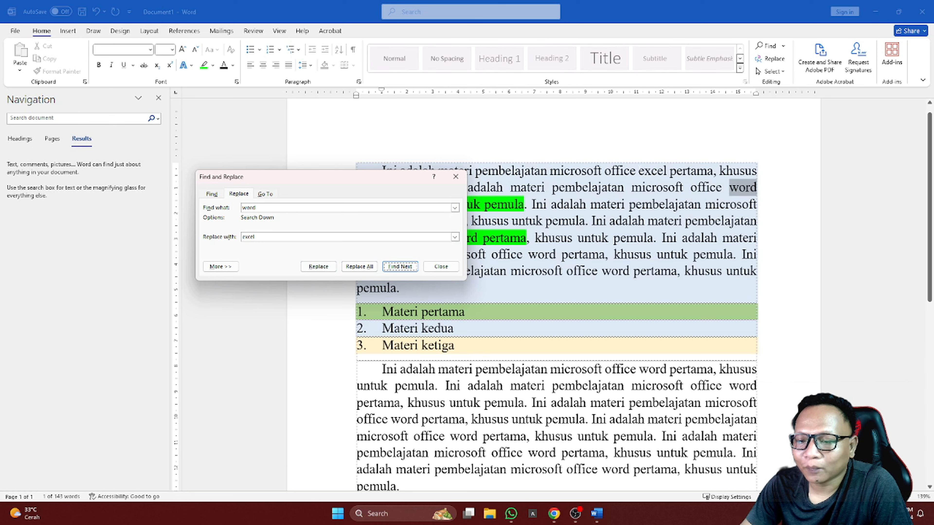
left_click(326, 267)
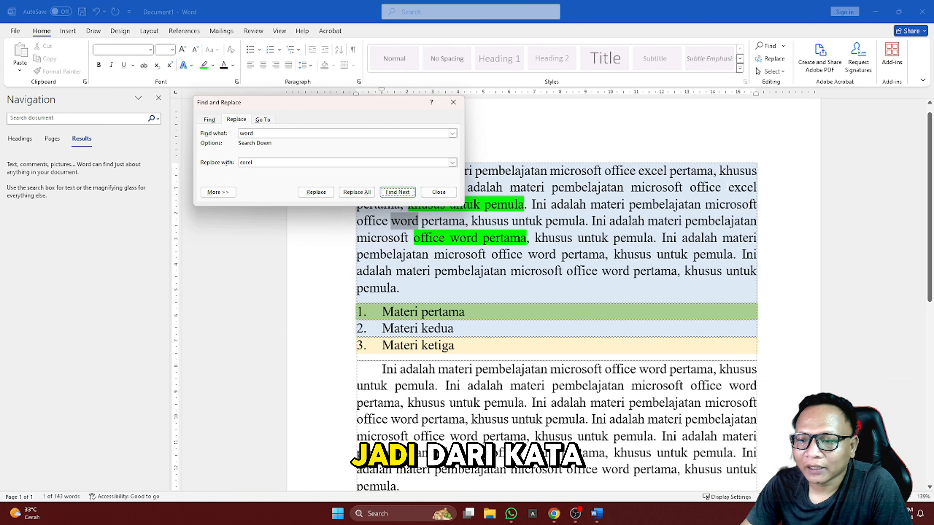
left_click(317, 192)
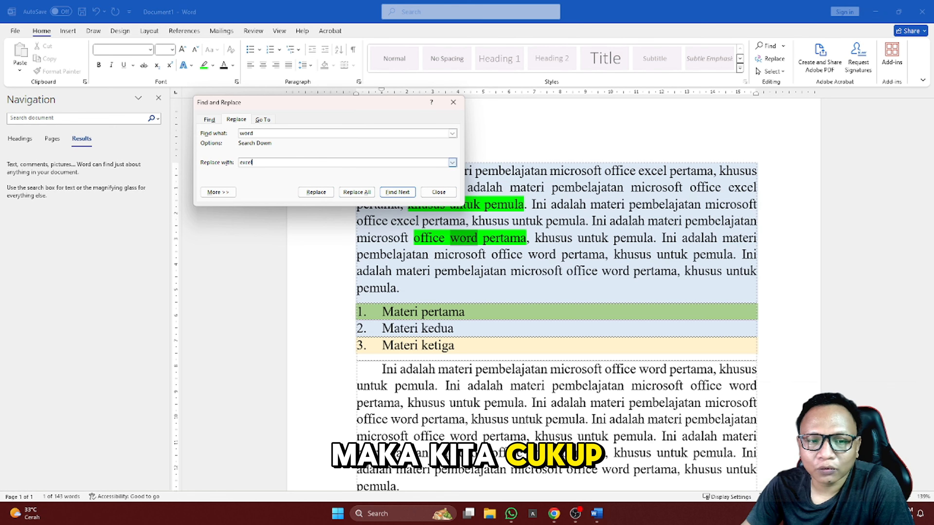
Step: Replace all remaining occurrences of "word" with "excel", decline searching again from the beginning, and close Find and Replace
left_click(359, 192)
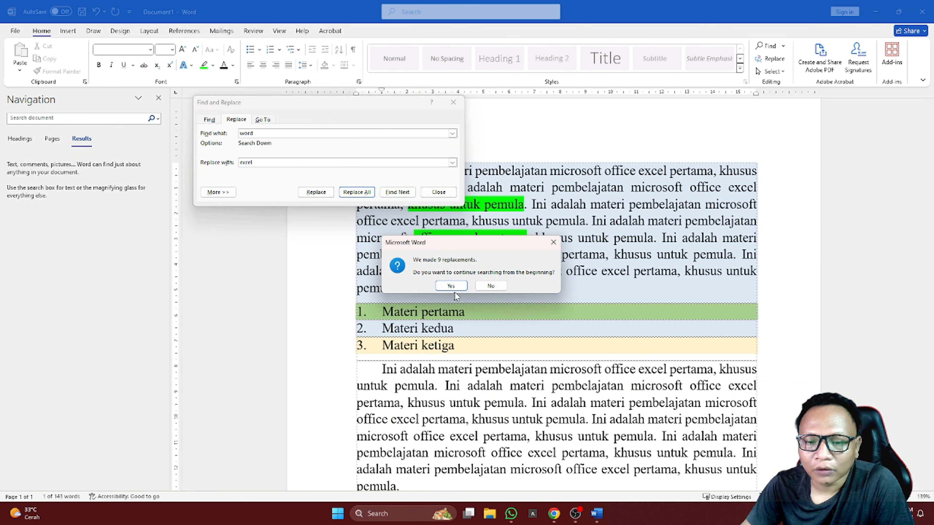
left_click(507, 285)
left_click(485, 282)
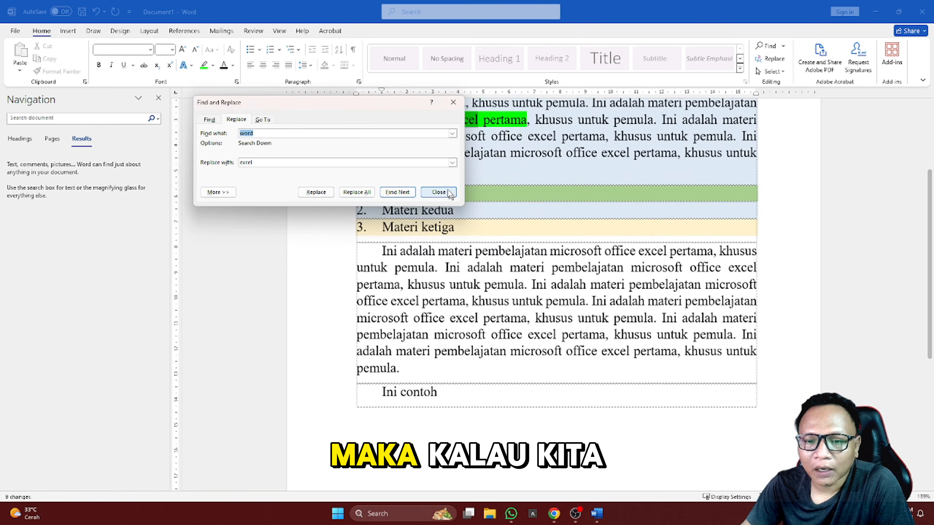
left_click(438, 192)
Step: Search for "word" again to check the replacements in both paragraphs, and close the Navigation pane
left_click(73, 117)
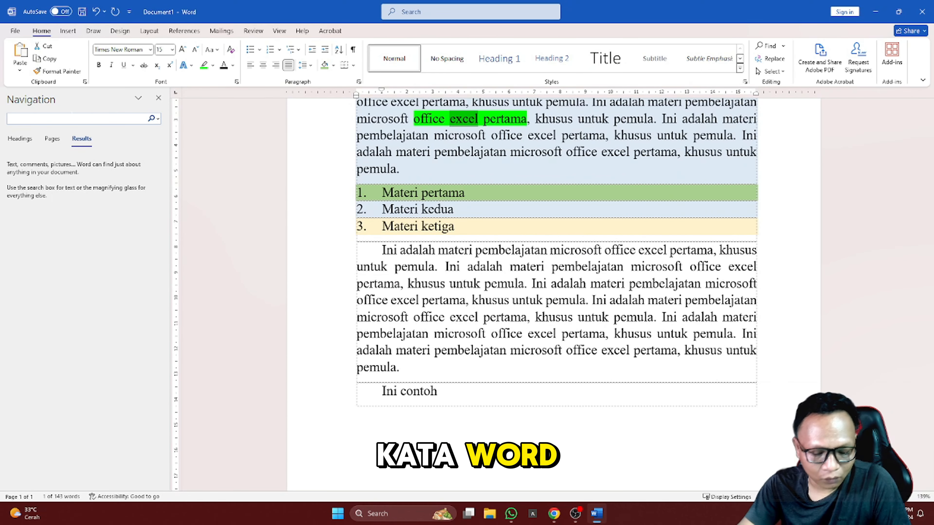
type("word")
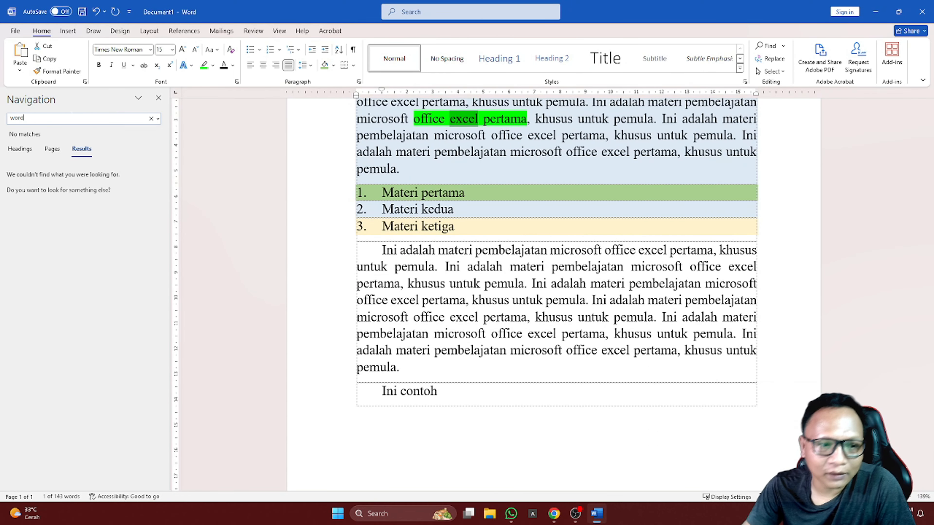
scroll(510, 209, "up", 2)
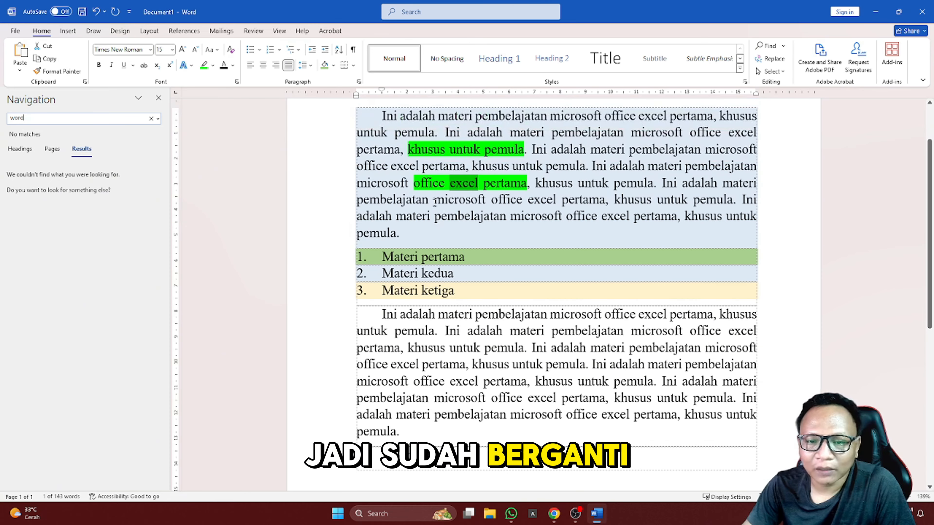
left_click(433, 183)
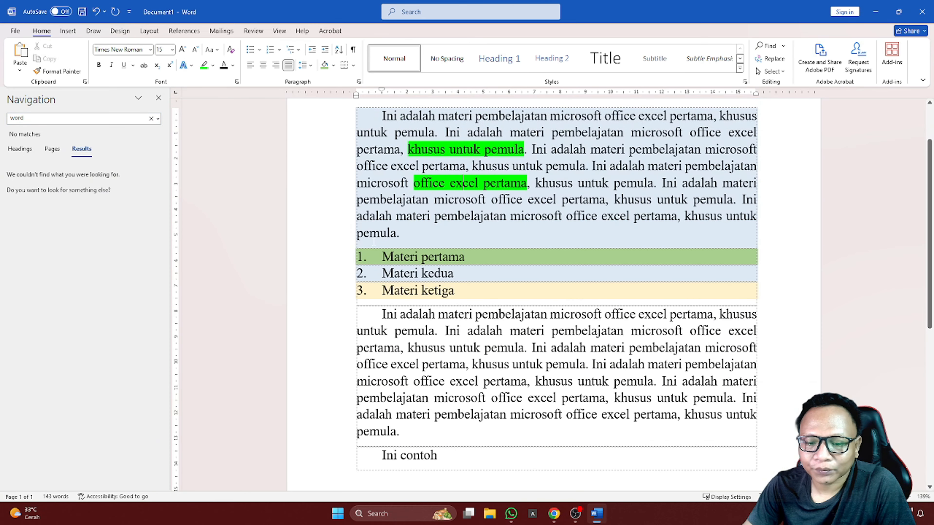
scroll(374, 242, "up", 1)
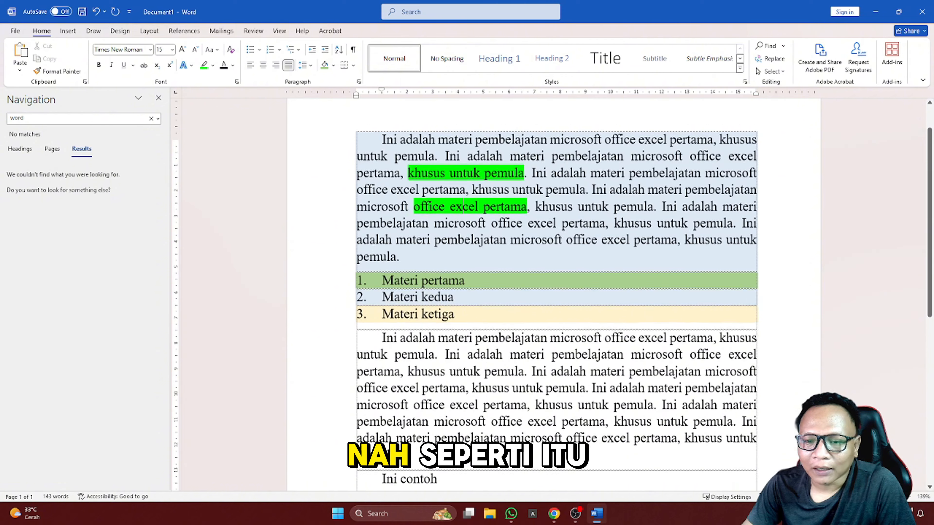
left_click(158, 99)
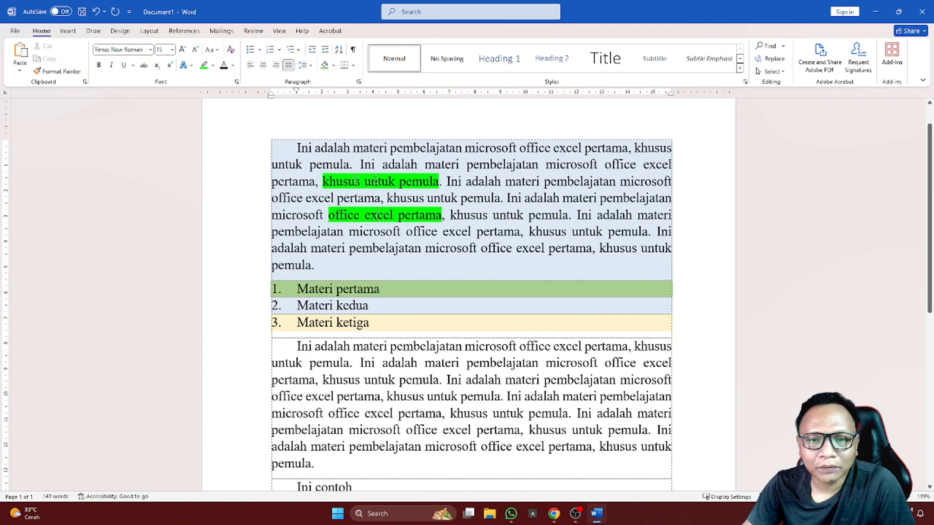
Step: Insert a new line above the first paragraph with the title "Contoh Judul" and center it
scroll(378, 246, "up", 1)
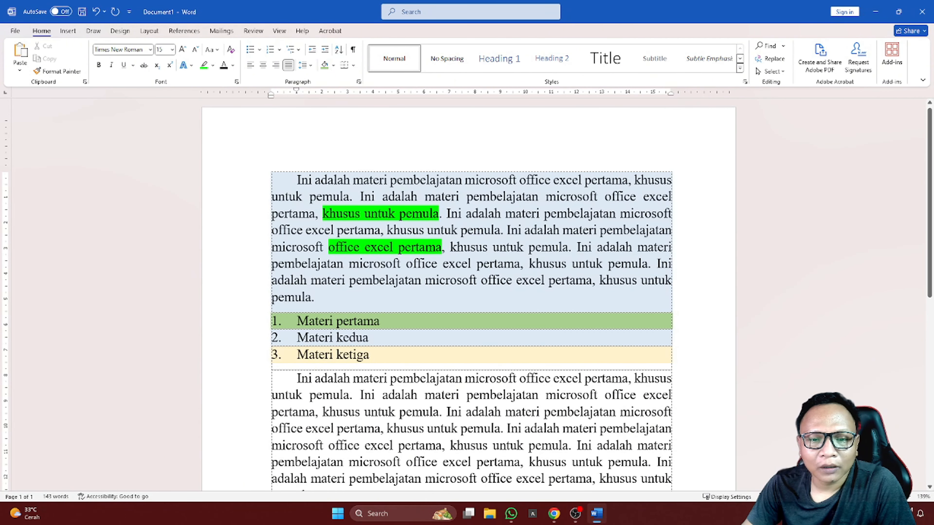
double_click(304, 180)
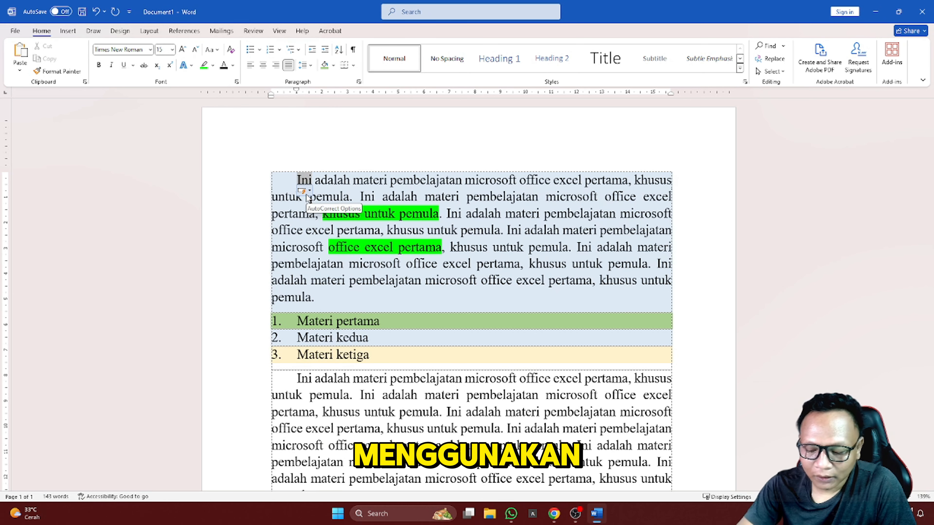
key("Return")
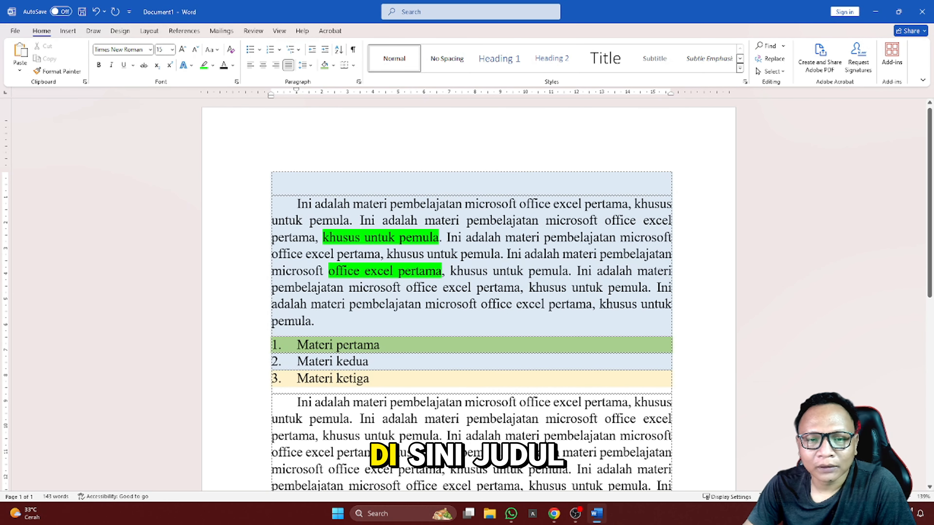
type("Judu")
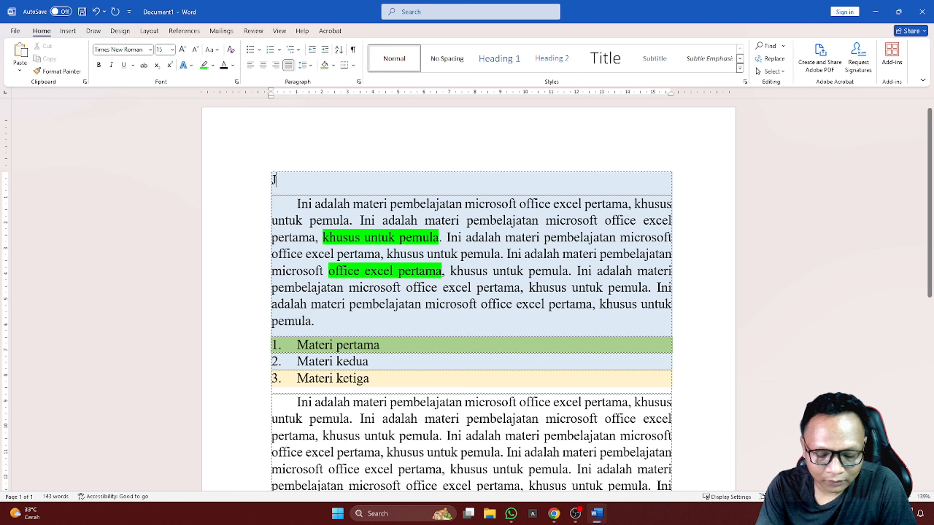
key("BackSpace")
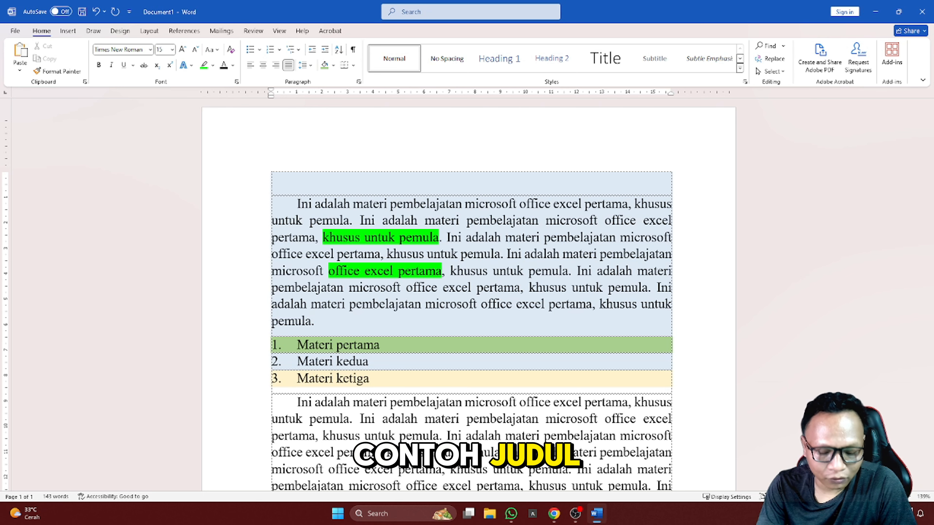
type("Contoh Judul")
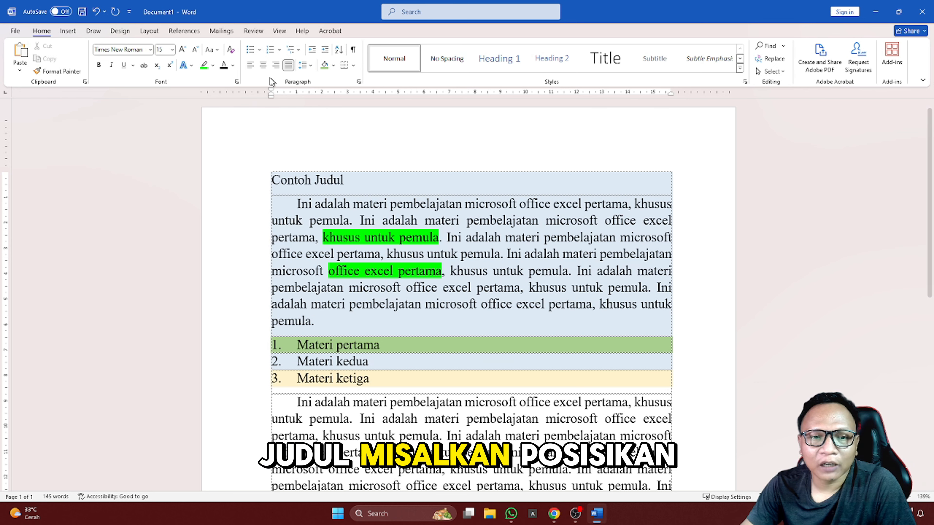
left_click(263, 67)
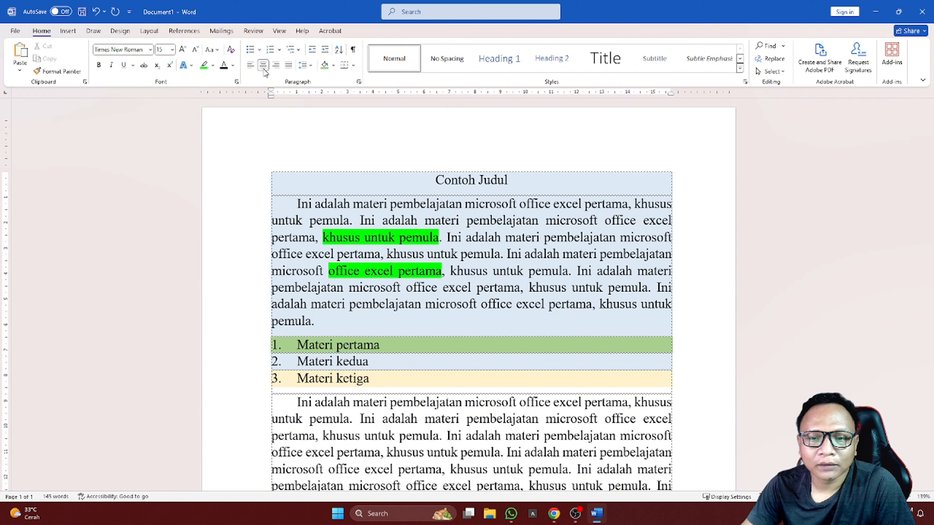
Step: Change the centered title "Contoh Judul" to UPPERCASE with Change Case
triple_click(531, 179)
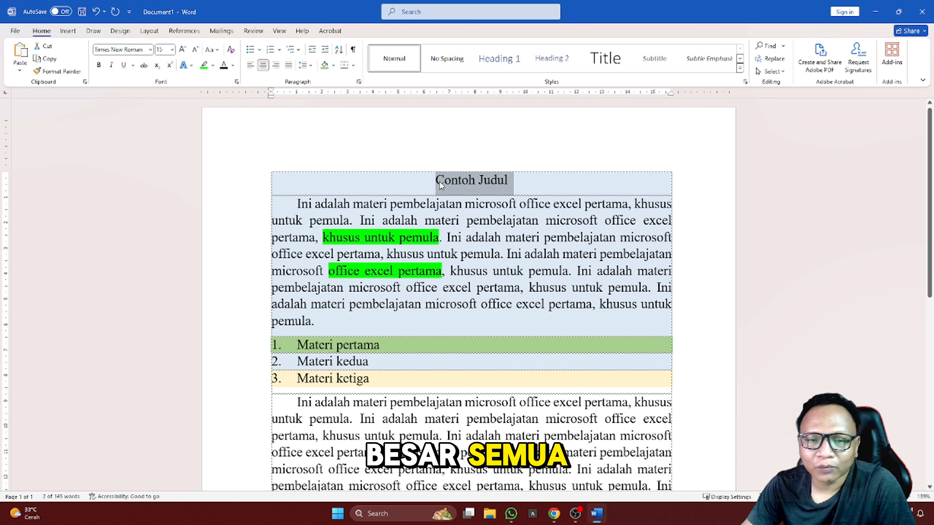
left_click(444, 191)
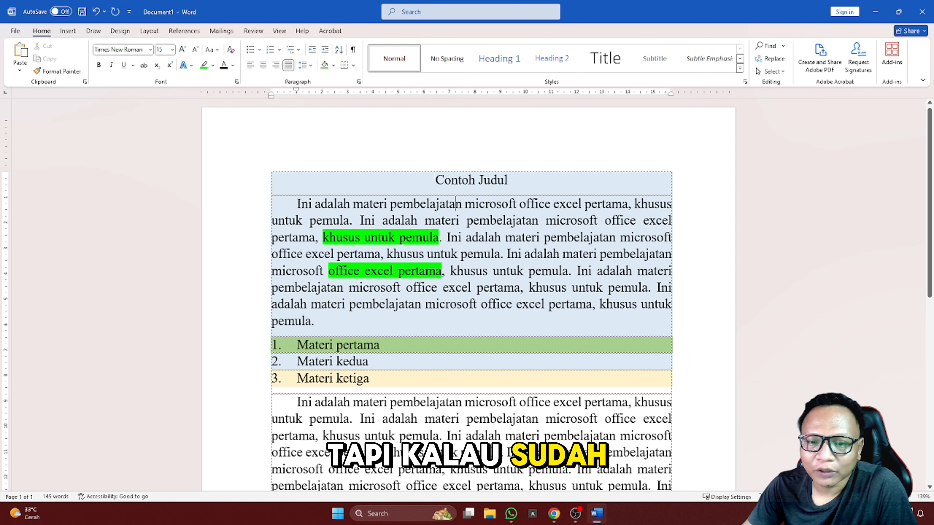
left_click_drag(435, 179, 518, 184)
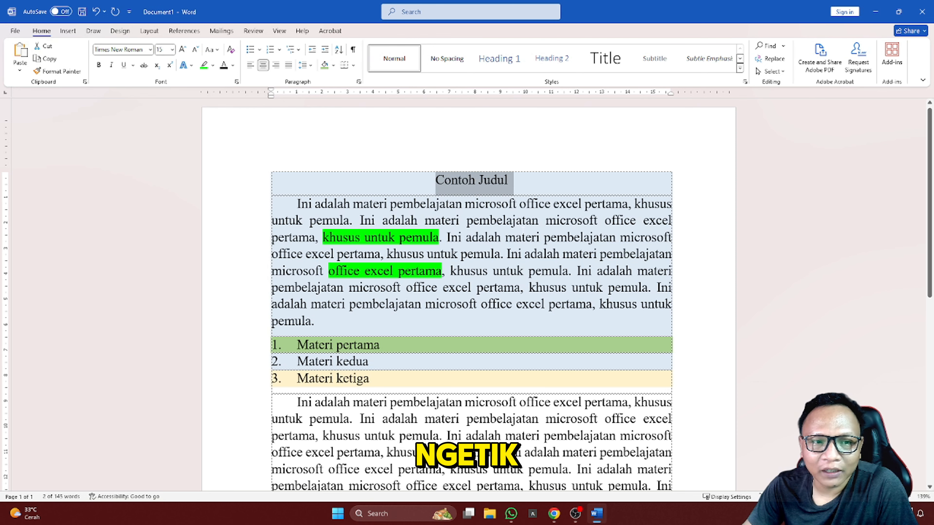
left_click(217, 51)
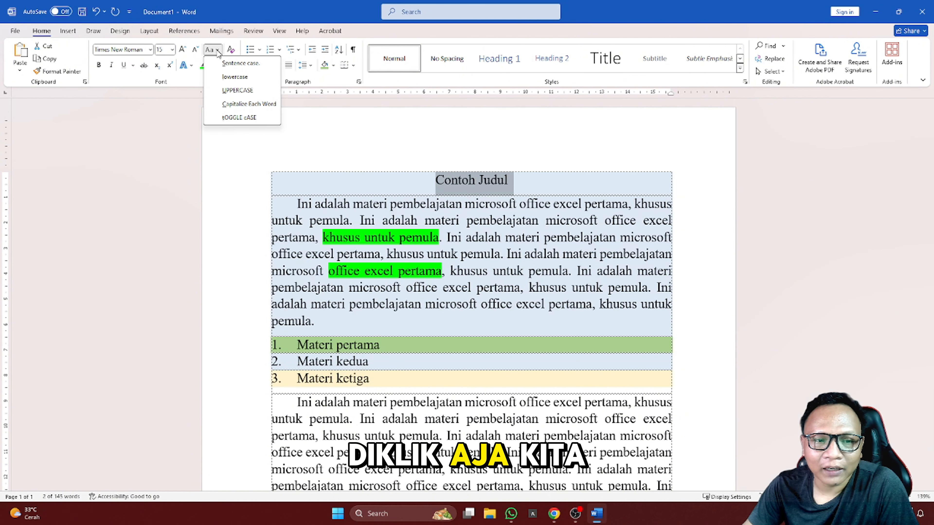
left_click(243, 93)
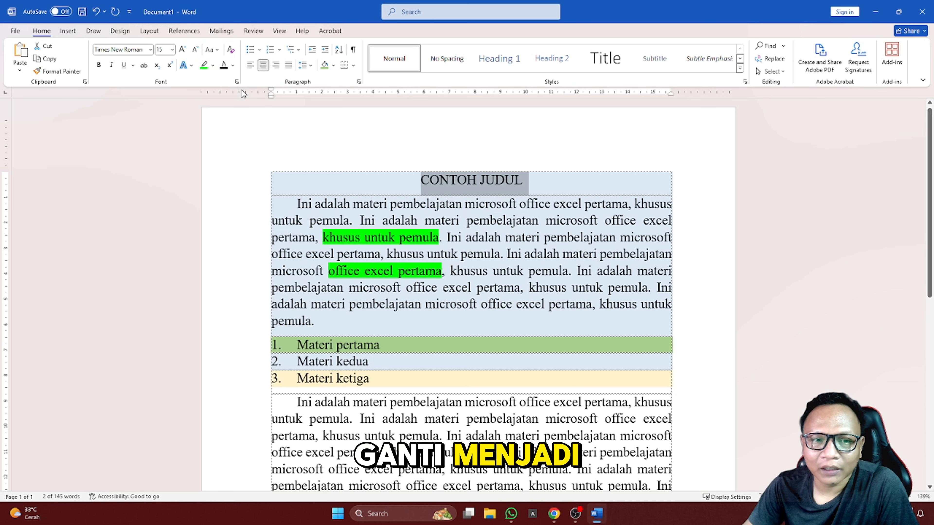
left_click(213, 49)
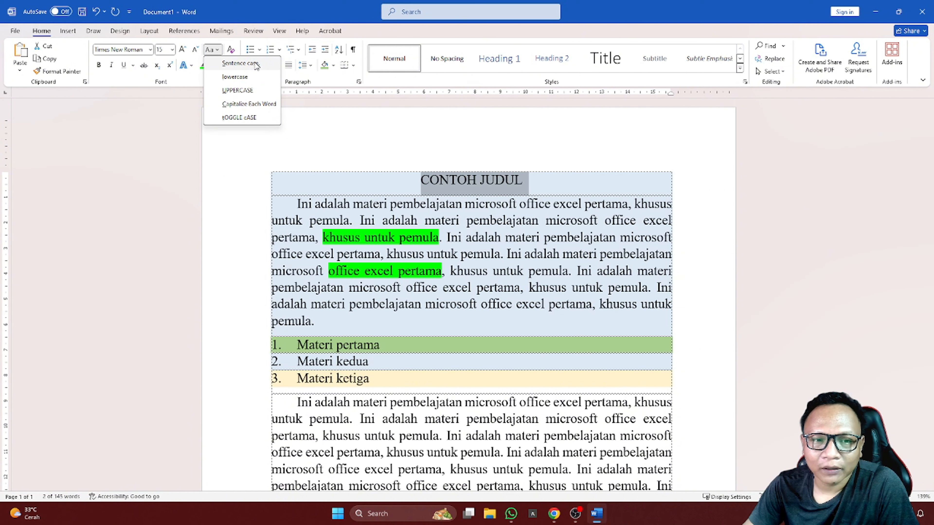
left_click(474, 225)
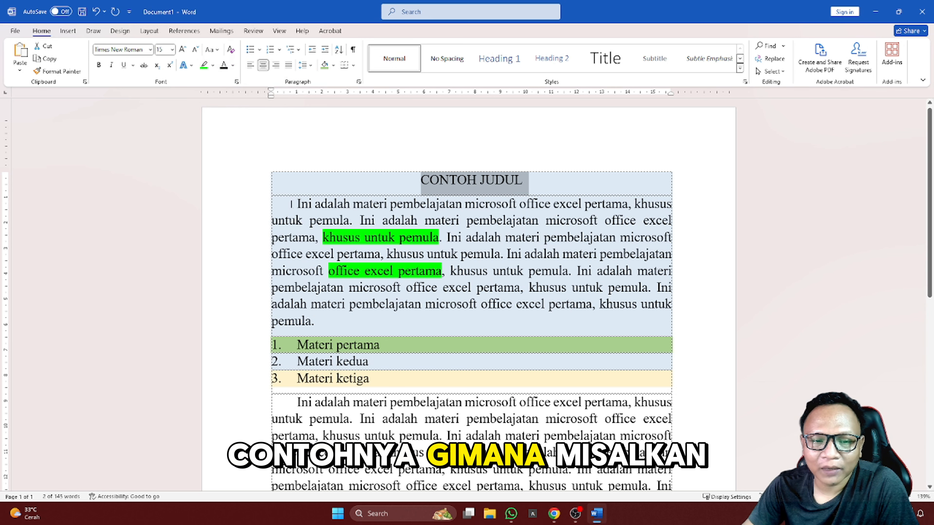
Step: Apply Sentence case to the whole first body paragraph below the title
left_click_drag(297, 204, 336, 323)
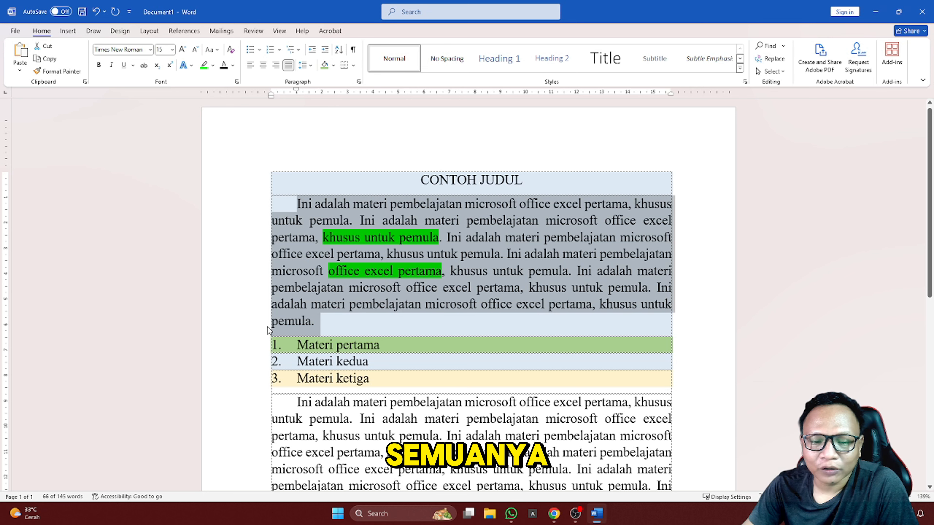
left_click(217, 49)
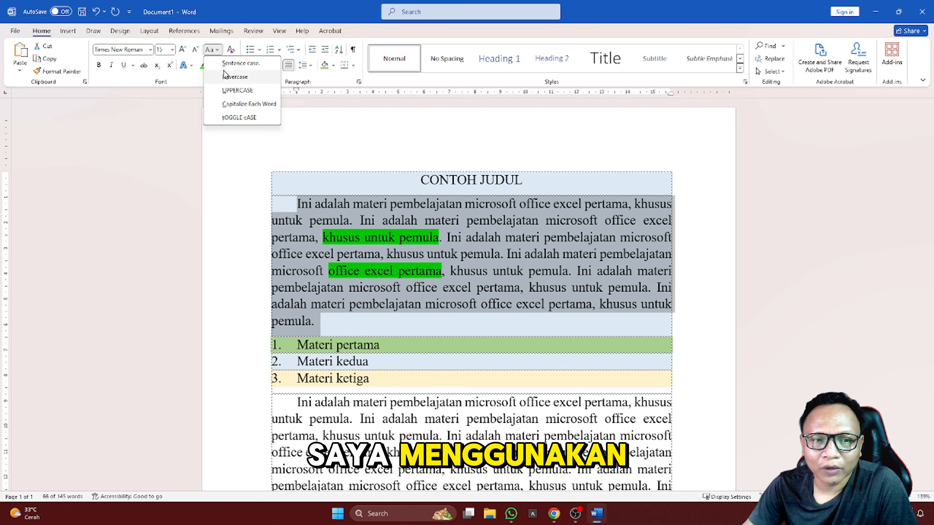
left_click(230, 64)
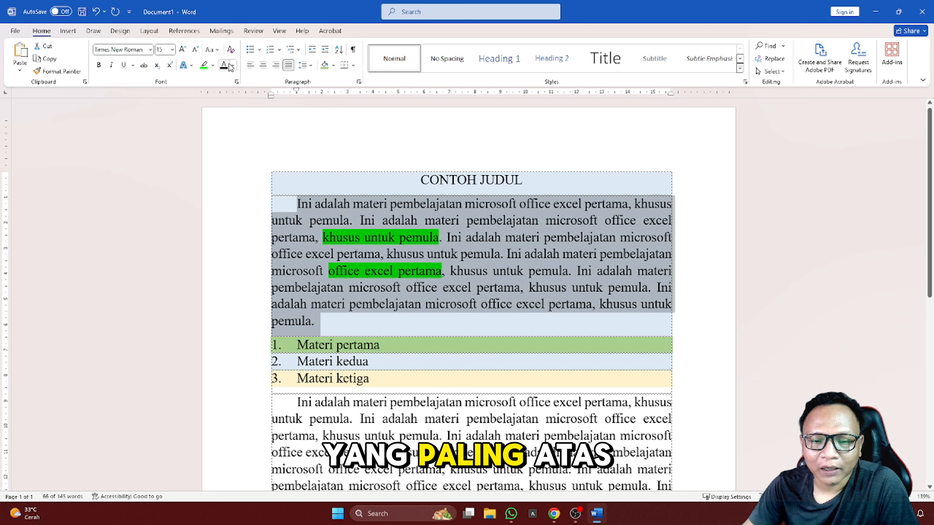
left_click(298, 204)
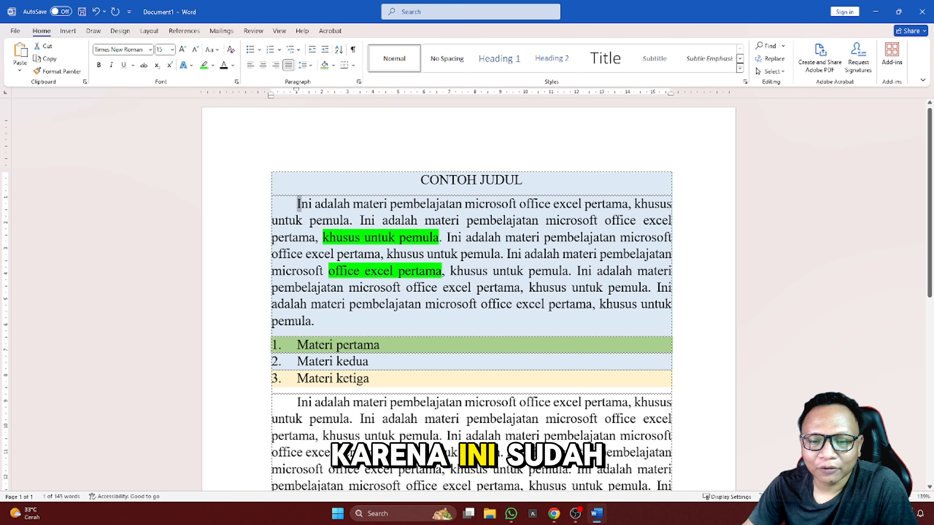
Step: Convert all text of the first body paragraph to lowercase
left_click_drag(299, 204, 352, 334)
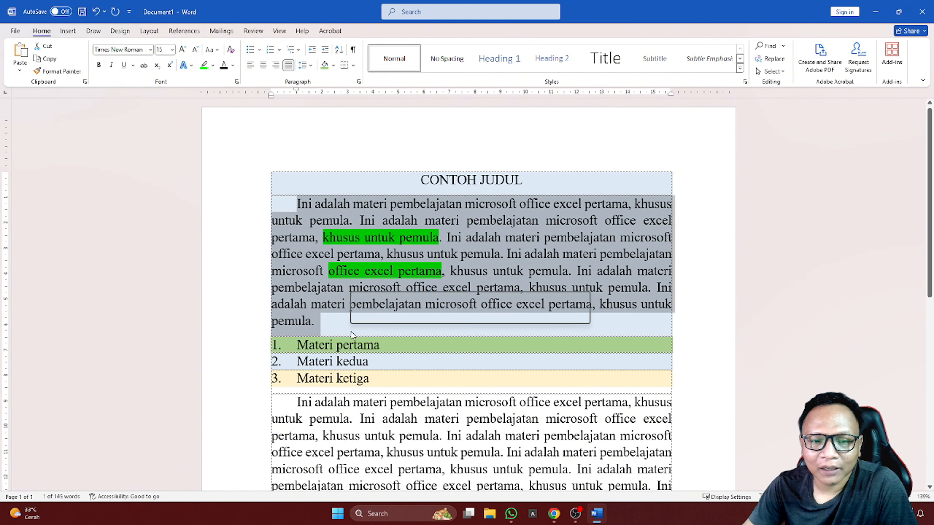
left_click(217, 50)
left_click(230, 76)
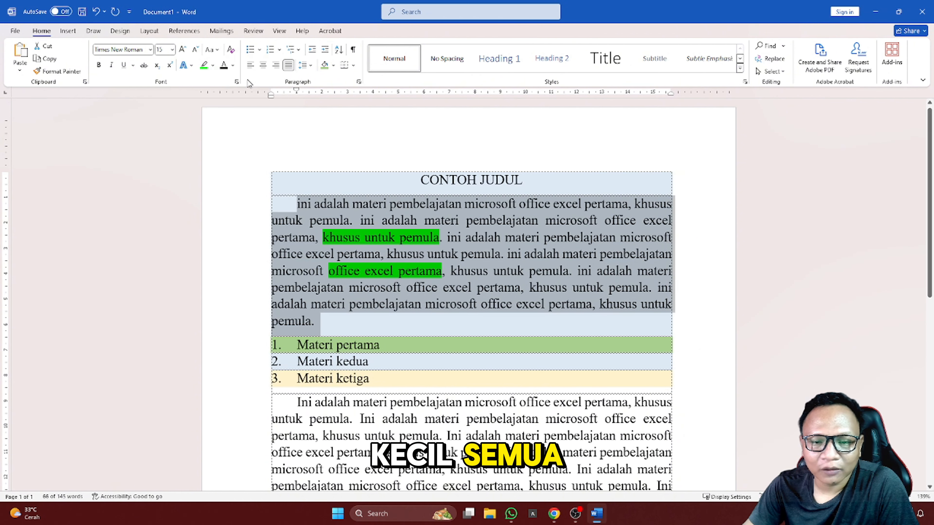
Step: Change the lowercase first body paragraph back to Sentence case
left_click(317, 209)
left_click_drag(300, 206, 399, 318)
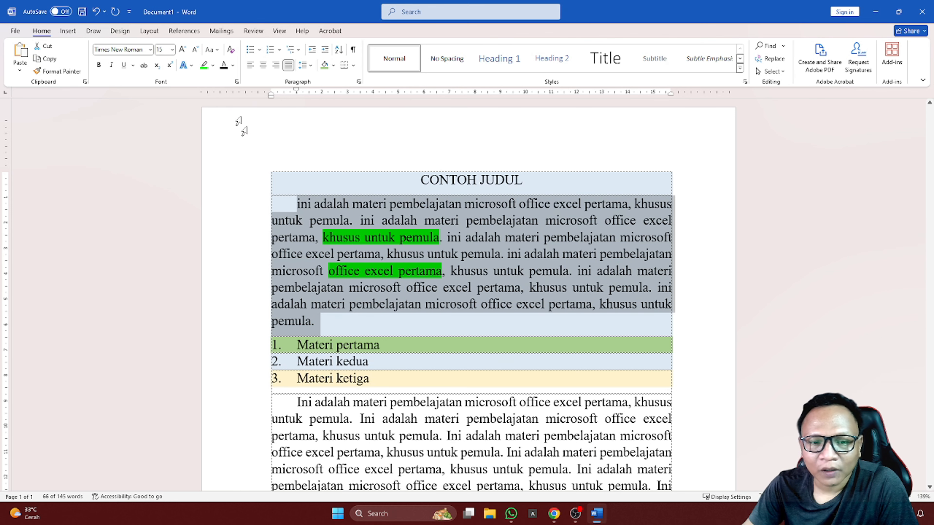
left_click(217, 50)
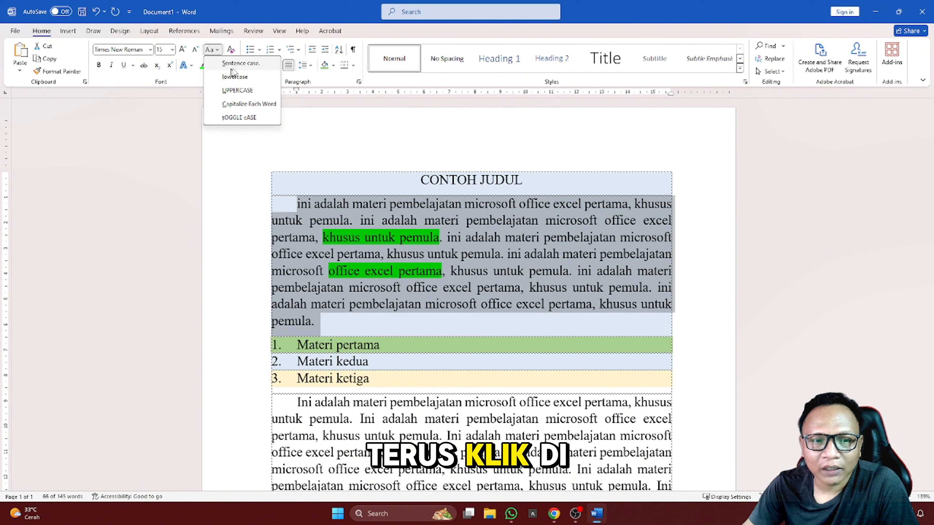
left_click(239, 65)
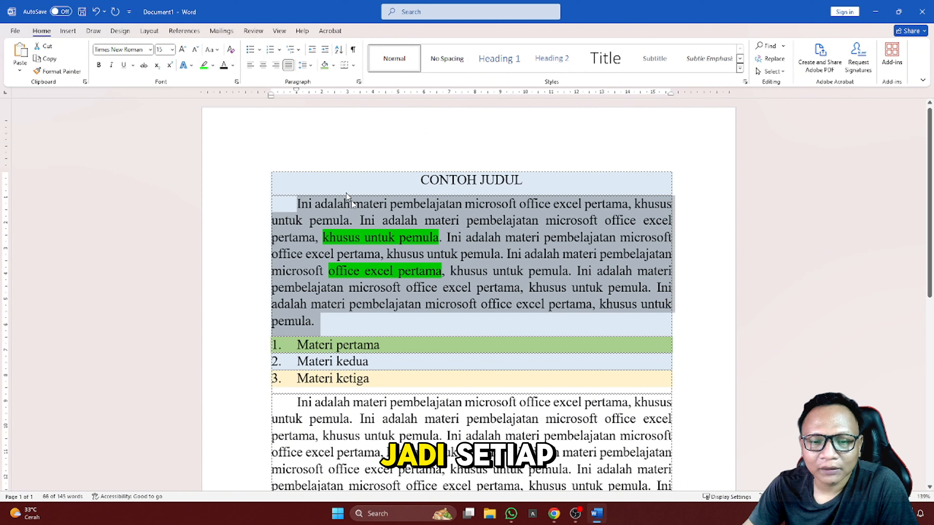
left_click(360, 224)
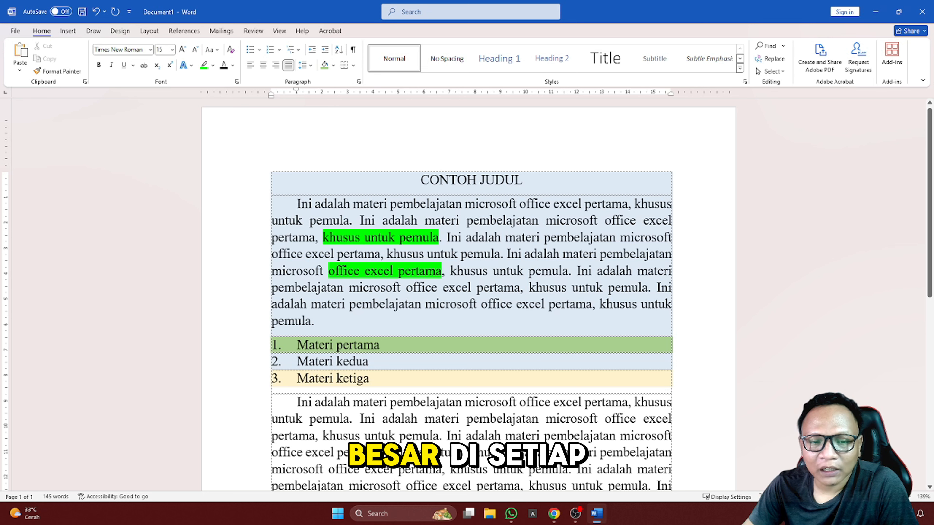
Step: Apply Capitalize Each Word to the first body paragraph and look through the words of its first line
triple_click(292, 202)
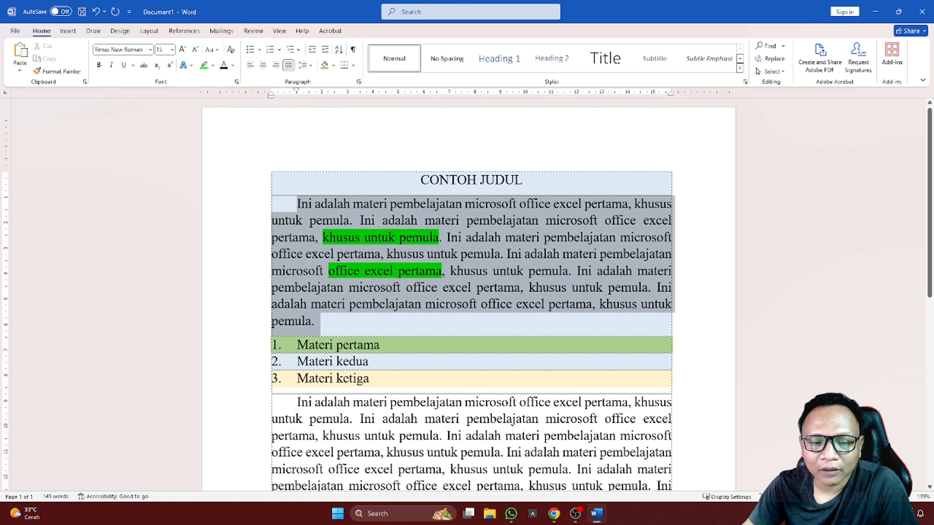
left_click(212, 49)
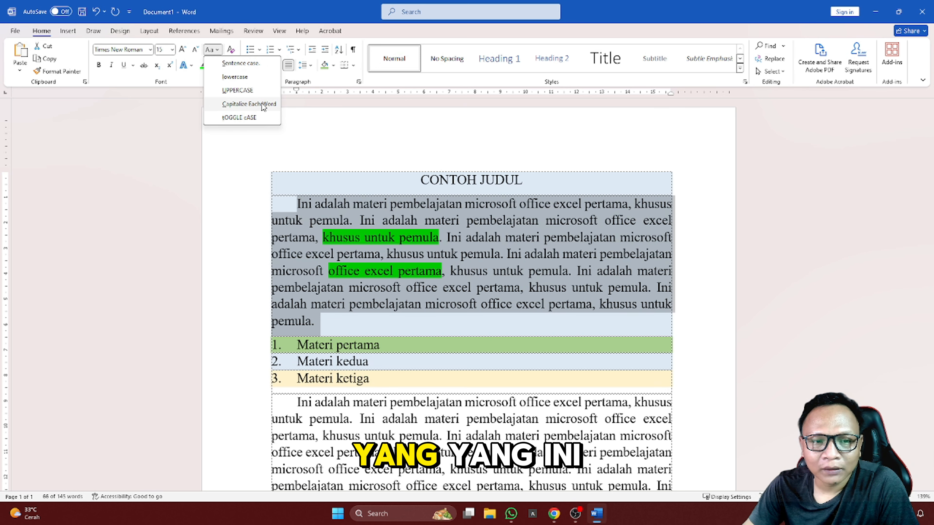
left_click(228, 106)
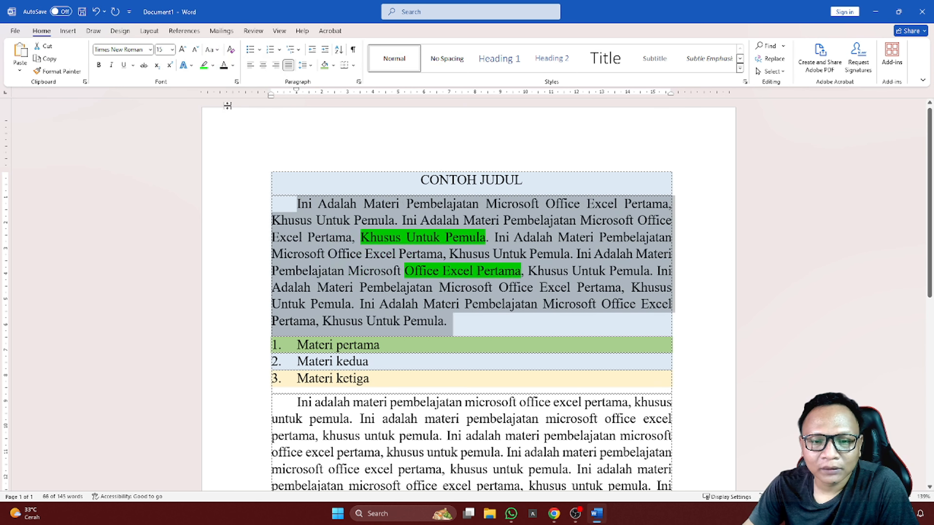
left_click(302, 204)
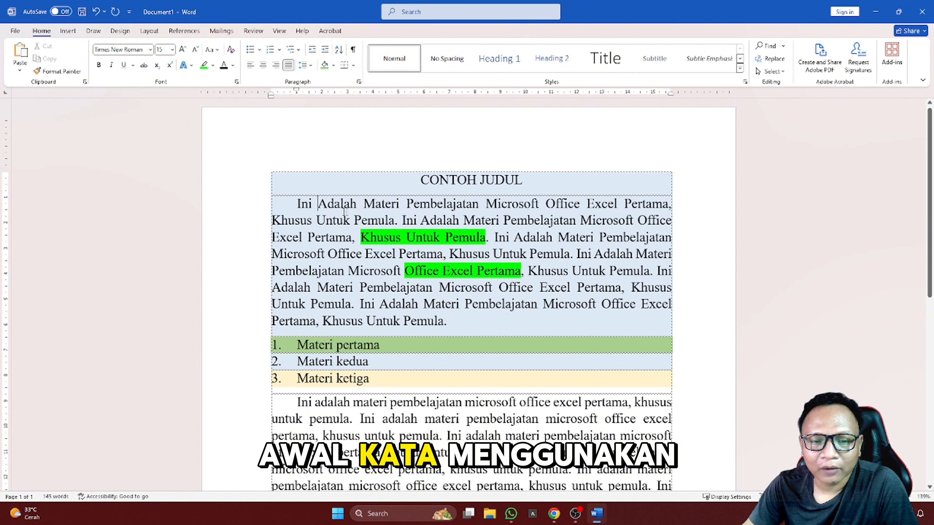
key("ctrl+Right")
key("ctrl+Right")
key("ctrl+Right")
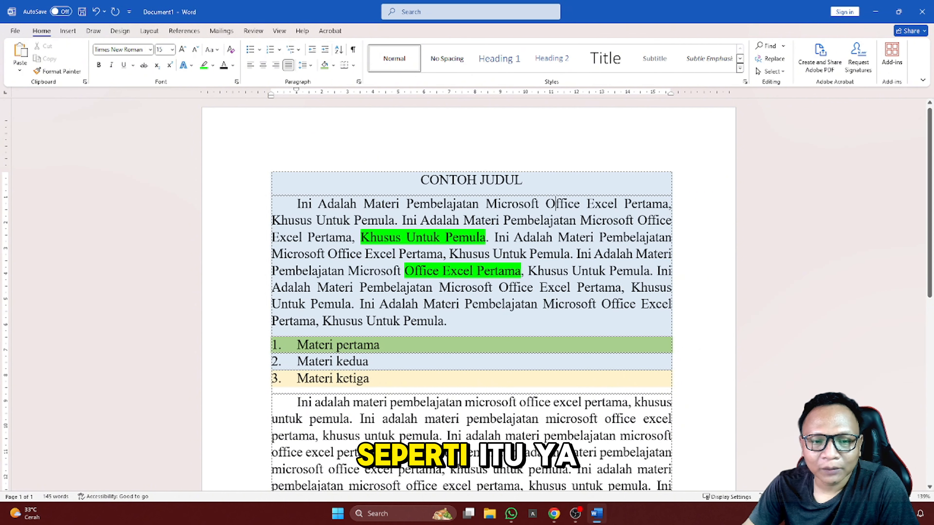
Step: Return the first body paragraph from Capitalize Each Word to Sentence case
triple_click(353, 202)
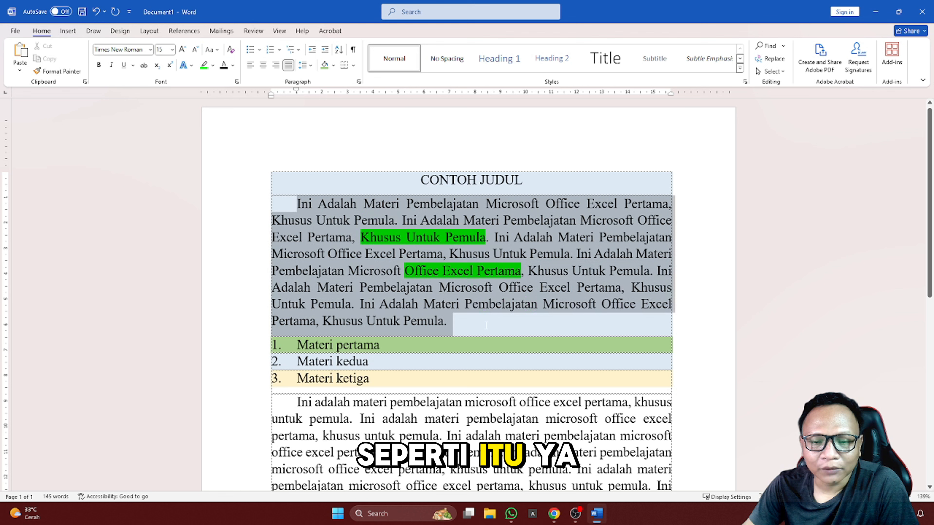
left_click(215, 52)
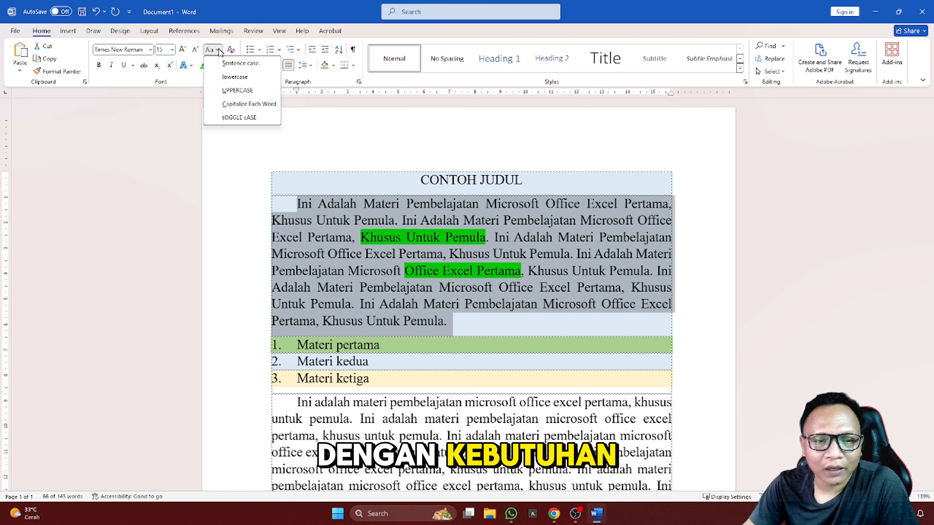
left_click(237, 63)
left_click(344, 203)
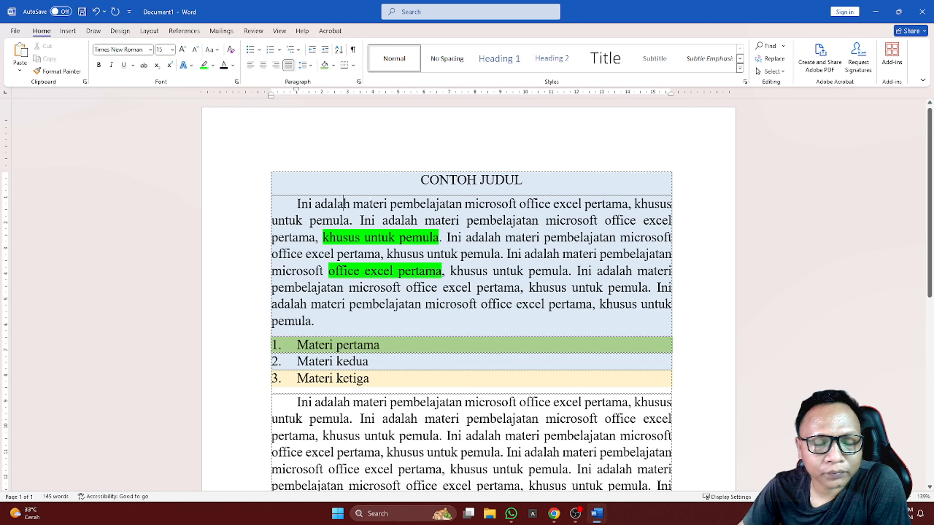
Step: Add a new line reading "CO2" between the first body paragraph and the numbered list
scroll(471, 294, "down", 2)
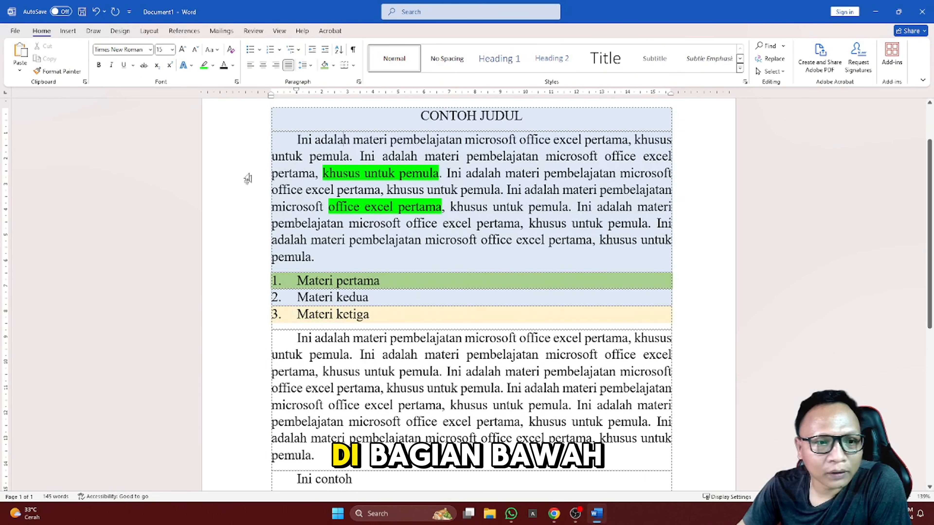
scroll(472, 294, "up", 1)
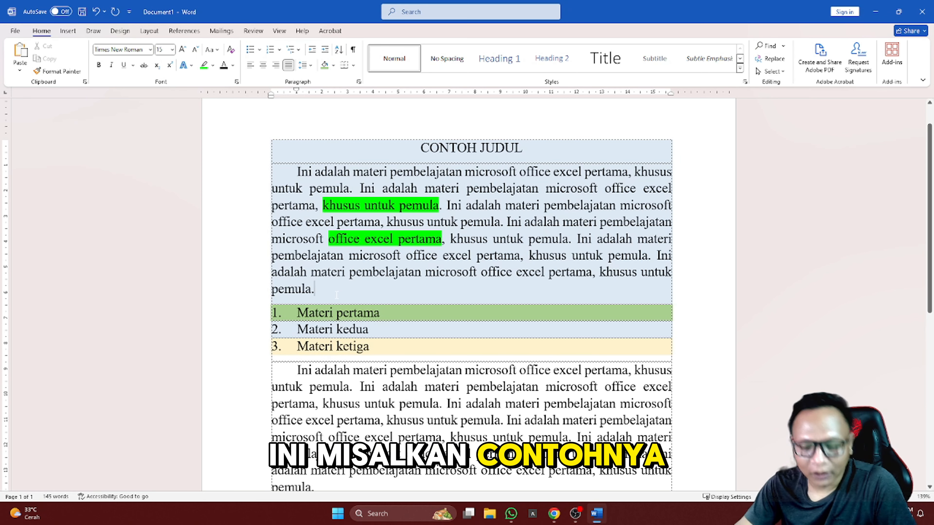
key("Return")
type("C")
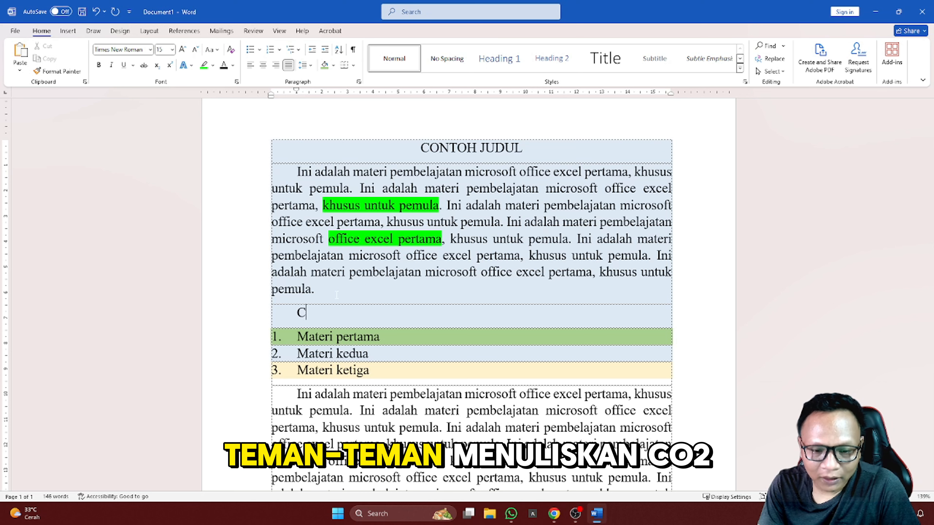
type("O2")
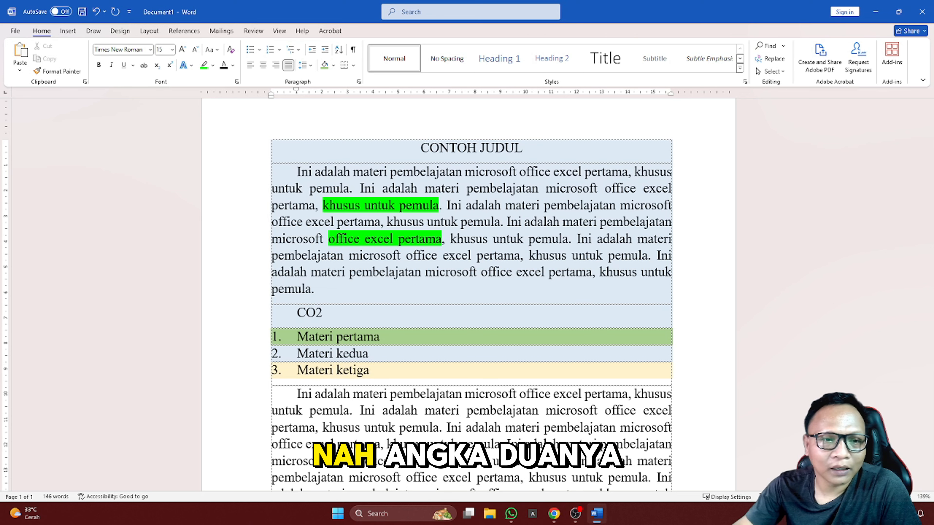
Step: Format the 2 in "CO2" as subscript and place the cursor after it
key("shift+Left")
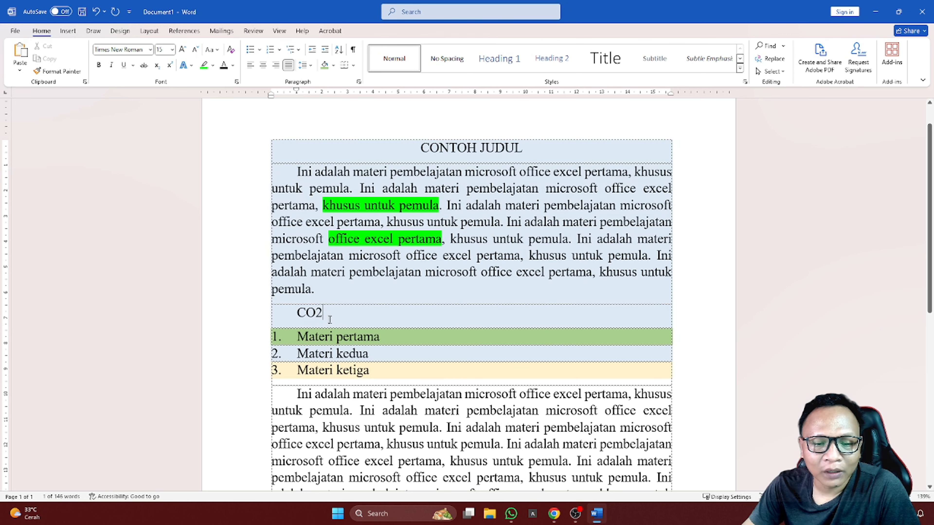
left_click(319, 312)
left_click_drag(322, 312, 316, 313)
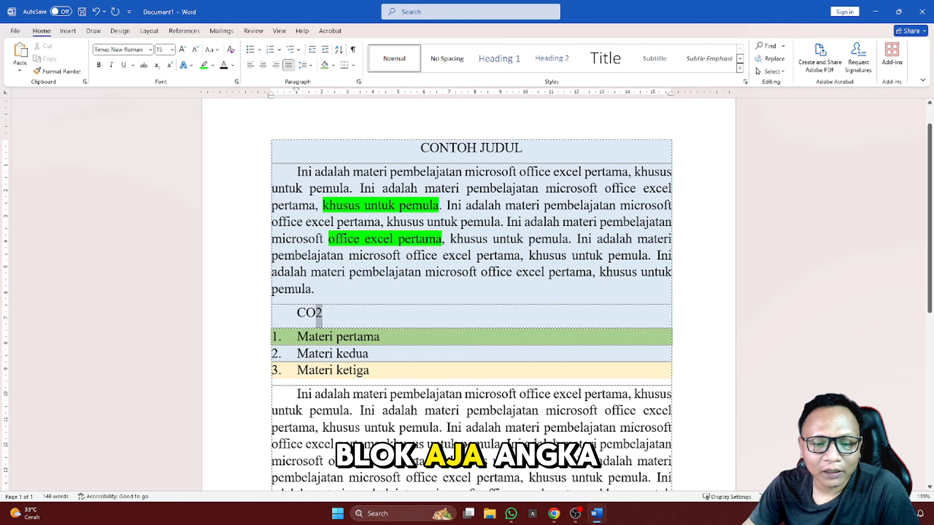
left_click(157, 66)
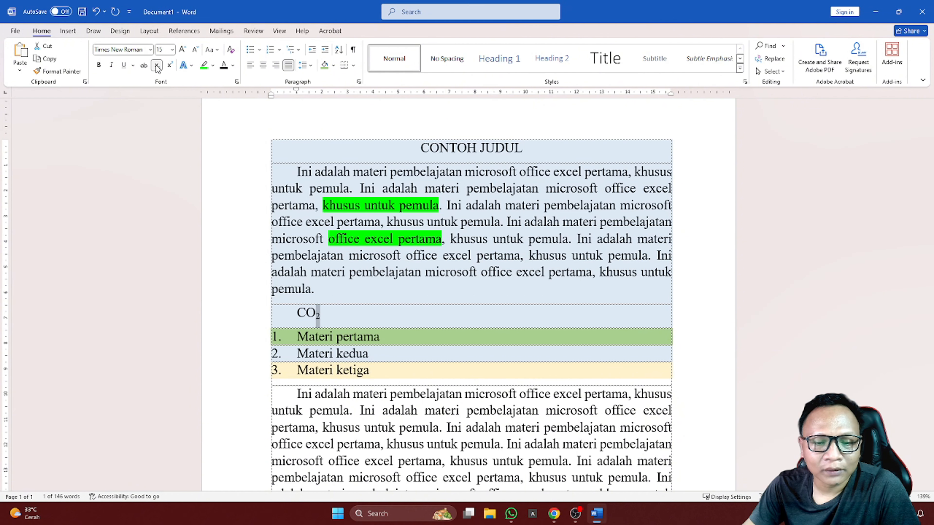
left_click(322, 313)
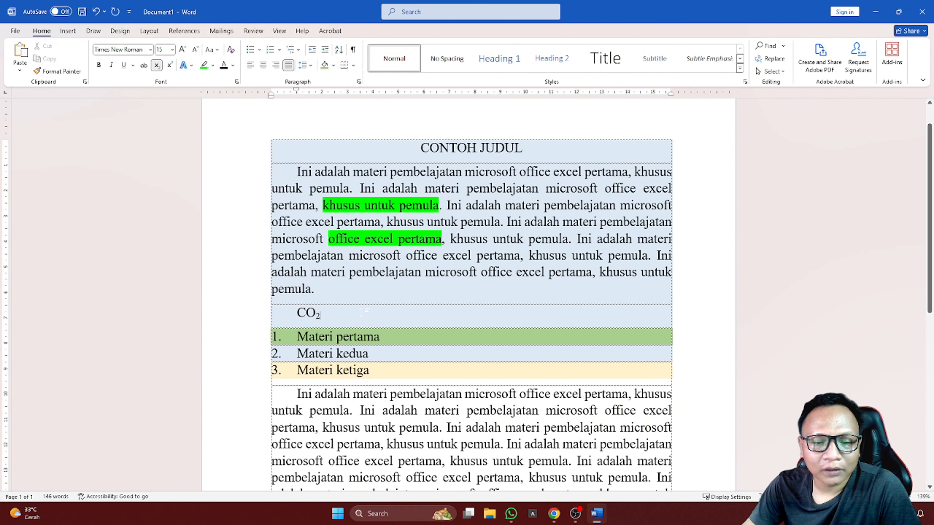
Step: Turn off subscript, add "M2" separated by a space after "CO2", and format its 2 as superscript
left_click(157, 67)
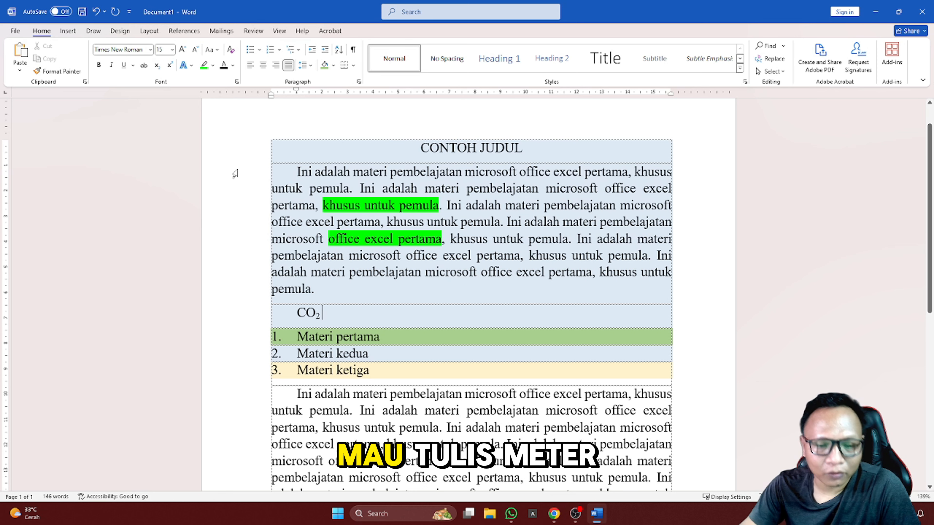
type("M")
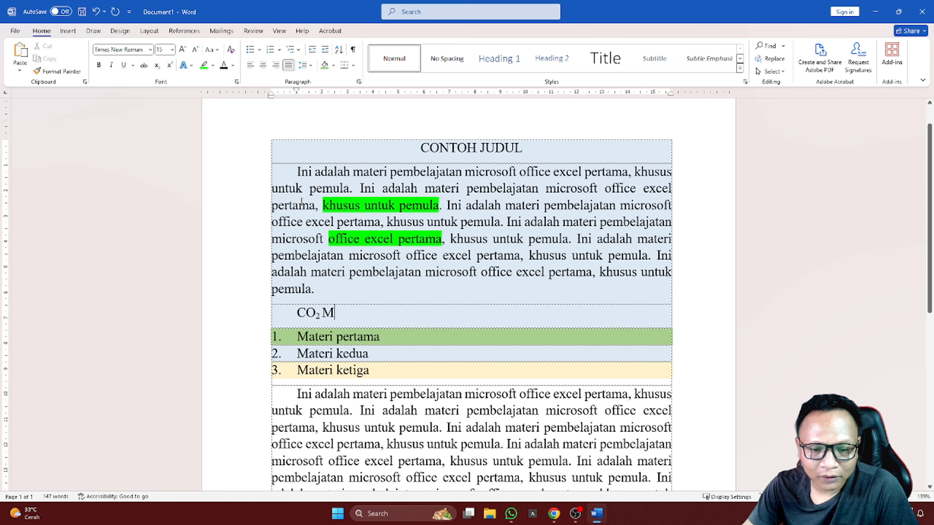
type("2")
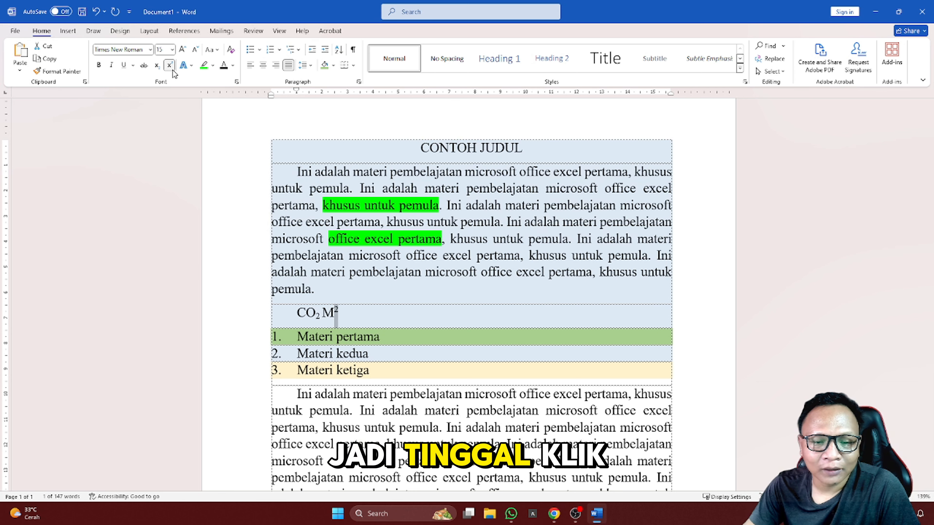
left_click(427, 222)
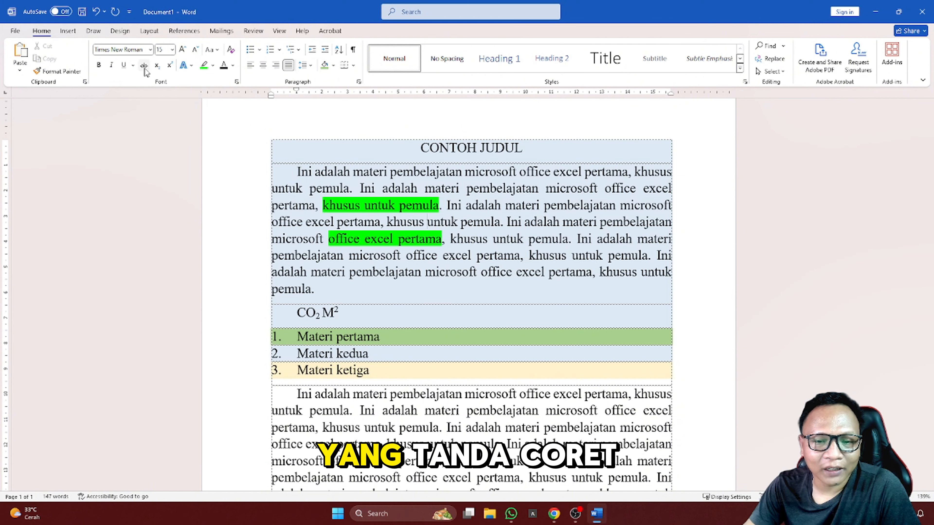
Step: Strike through "pembelajatan microsoft office excel pertama" near the end of the first body paragraph
left_click_drag(350, 273, 533, 273)
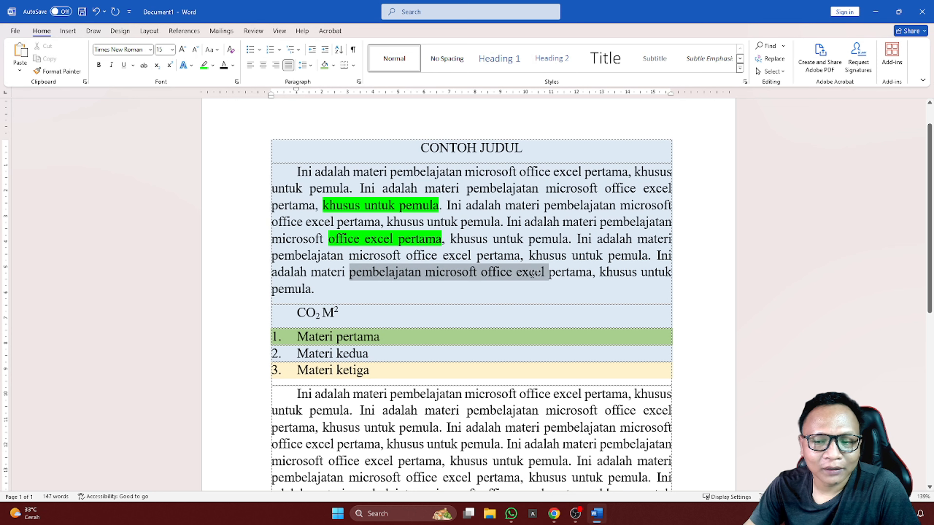
left_click(144, 65)
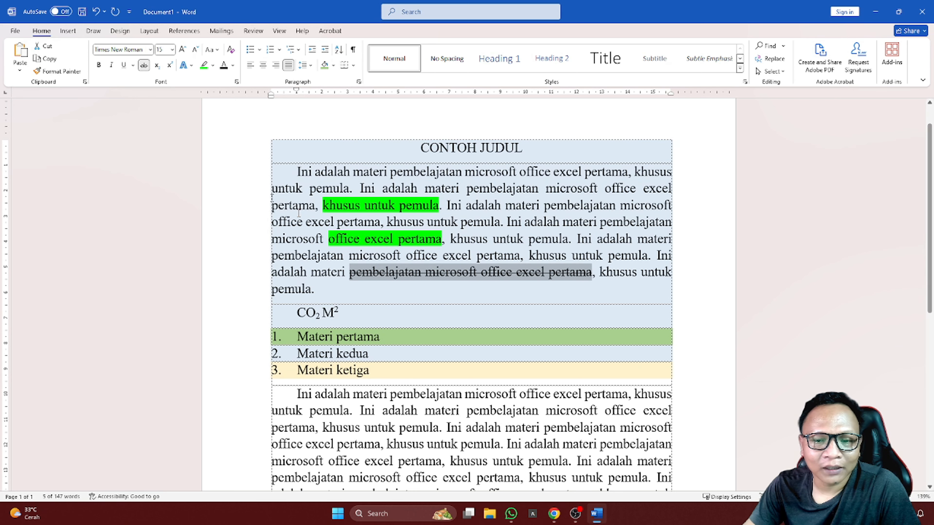
left_click(470, 279)
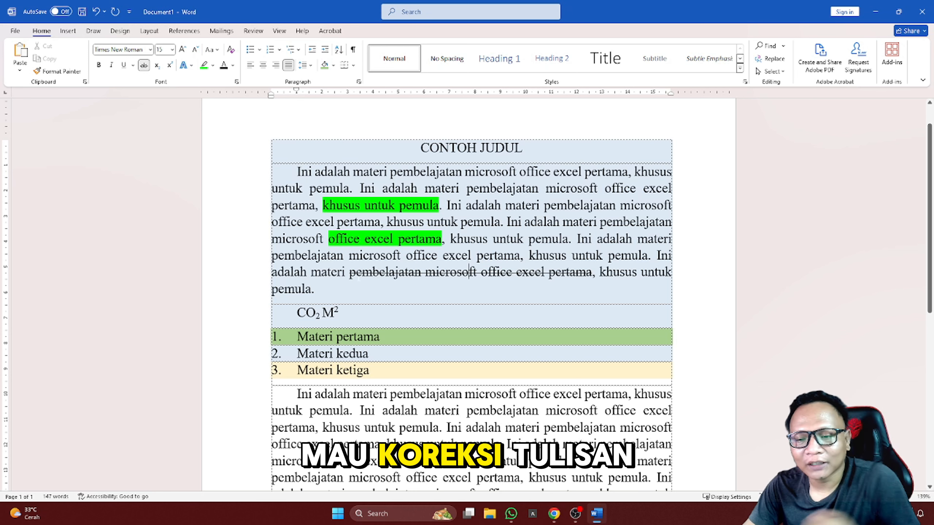
left_click_drag(350, 273, 592, 273)
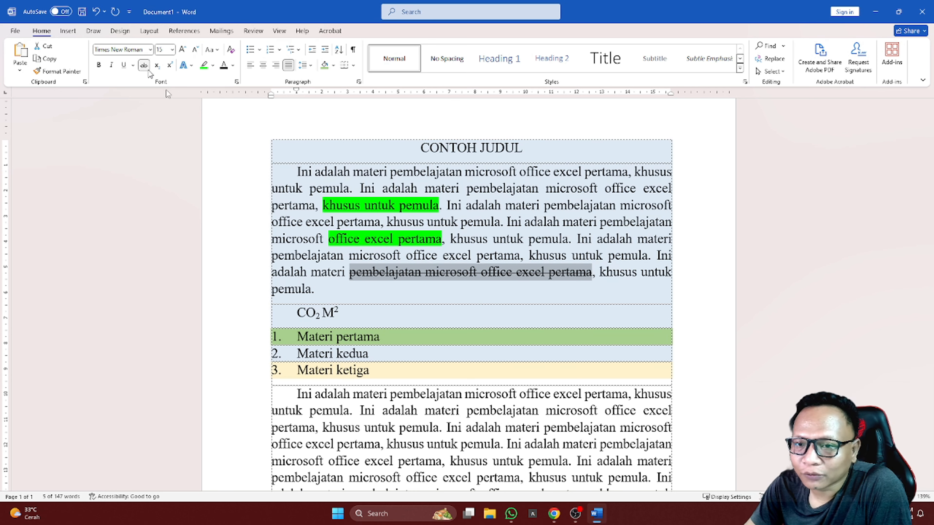
left_click(558, 205)
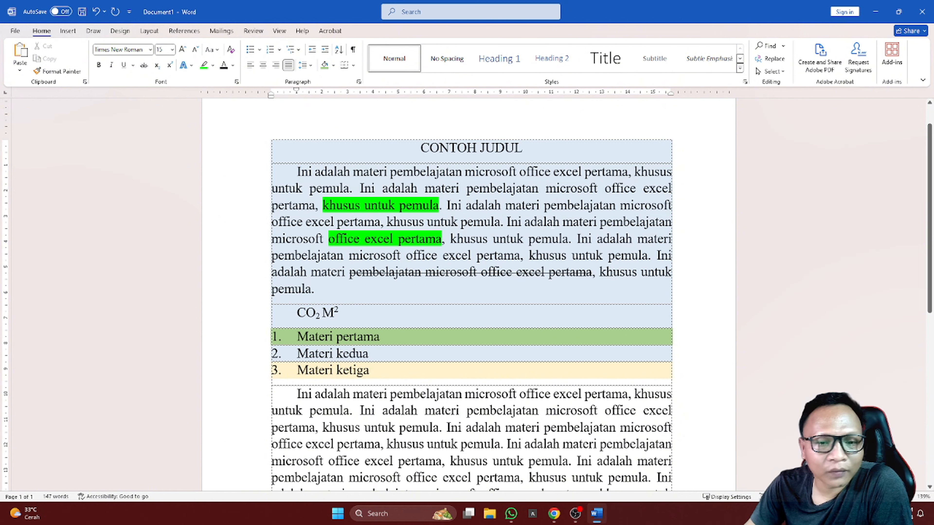
scroll(525, 218, "down", 3)
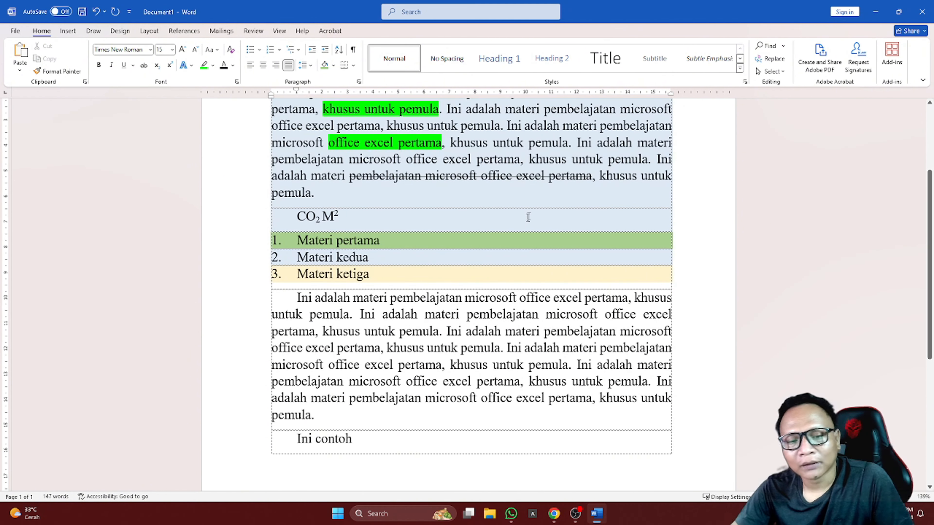
scroll(528, 217, "down", 4)
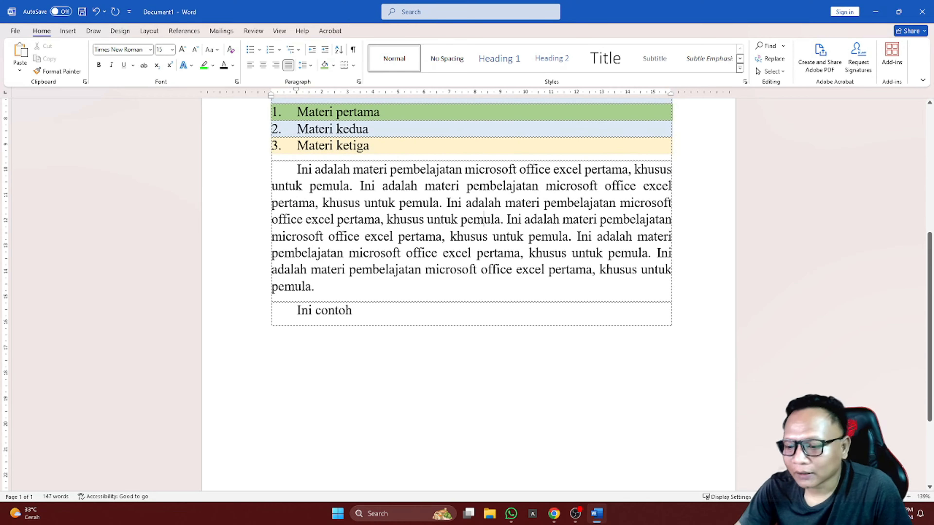
scroll(477, 238, "down", 4)
scroll(477, 239, "up", 4)
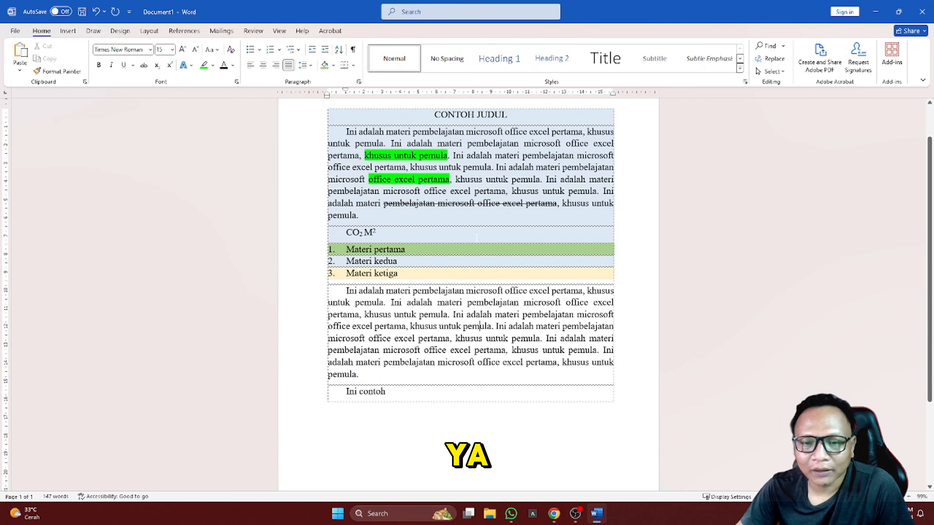
scroll(477, 239, "down", 1)
scroll(477, 238, "up", 2)
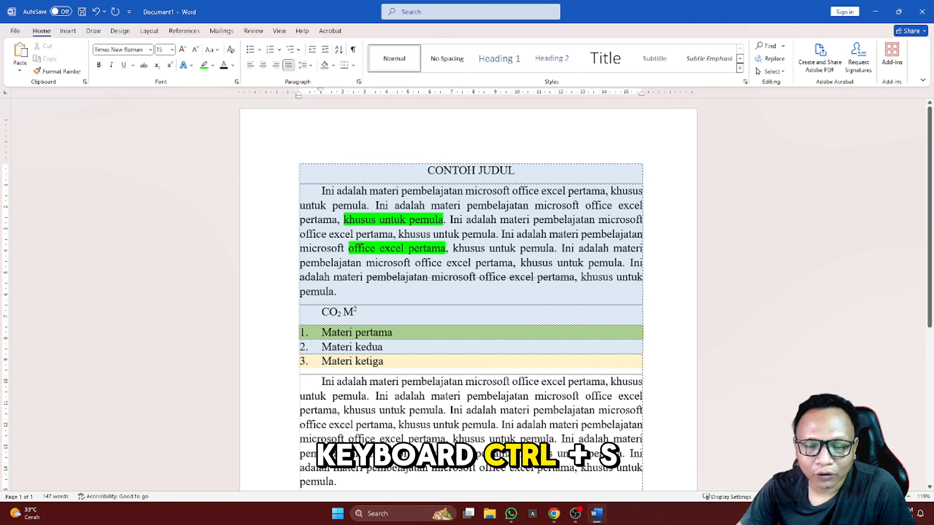
key("ctrl+s")
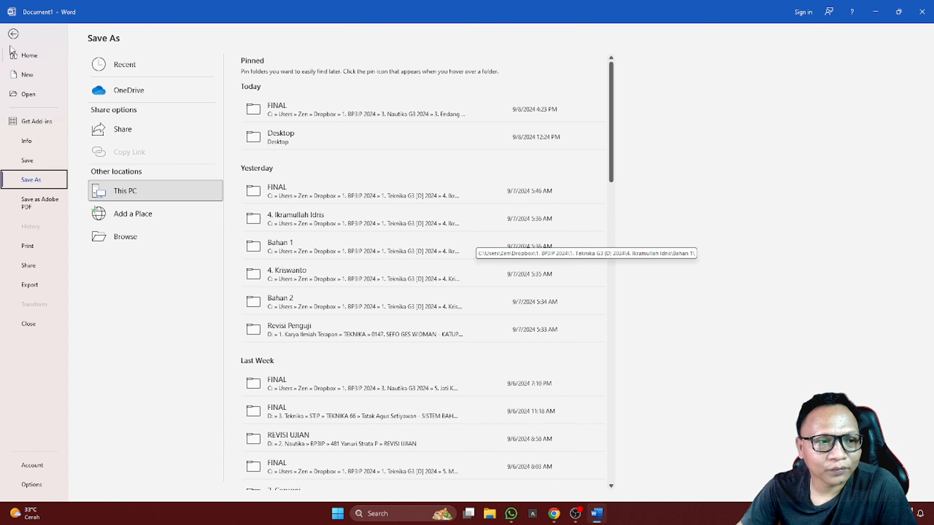
left_click(13, 33)
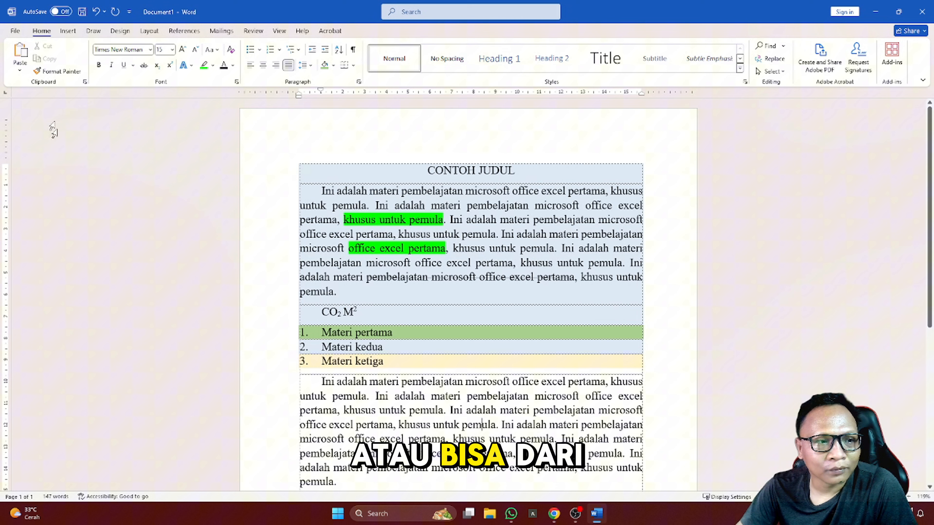
left_click(16, 32)
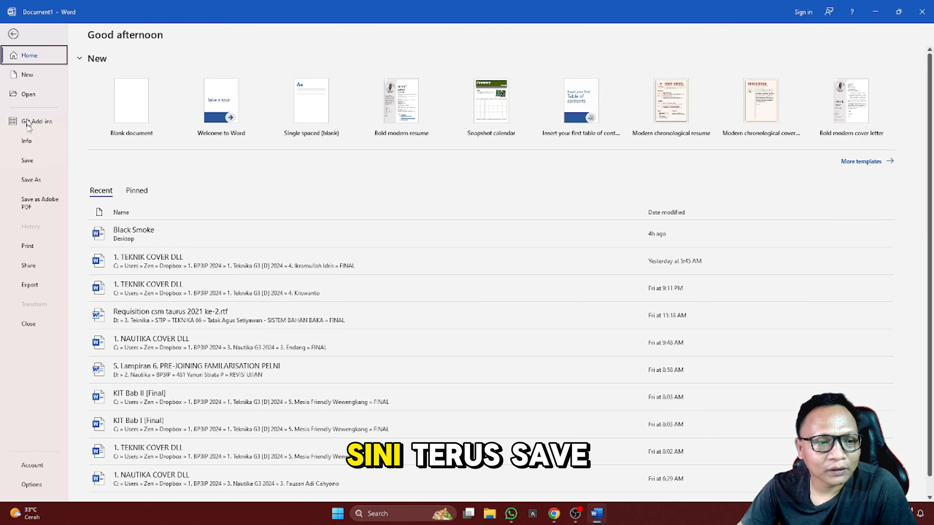
left_click(14, 34)
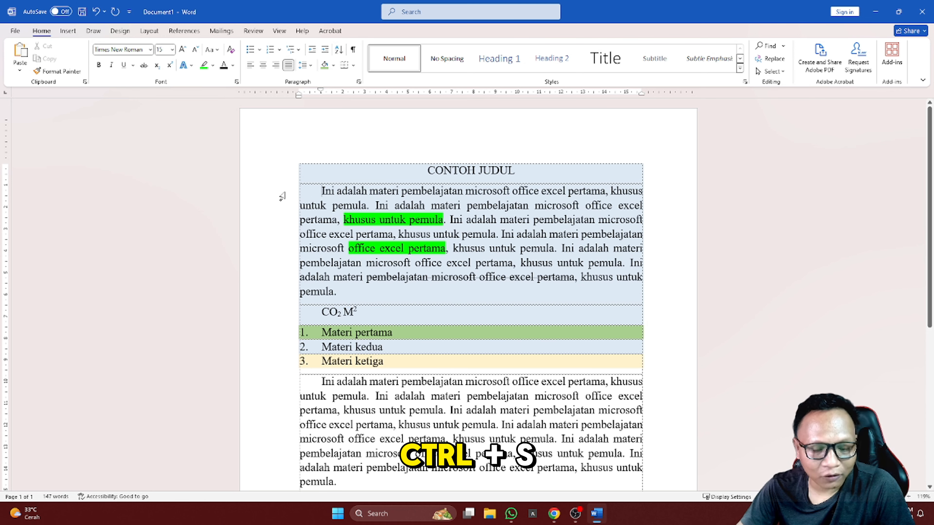
Step: Start saving the document on this PC and choose the Desktop as its location
key("ctrl+s")
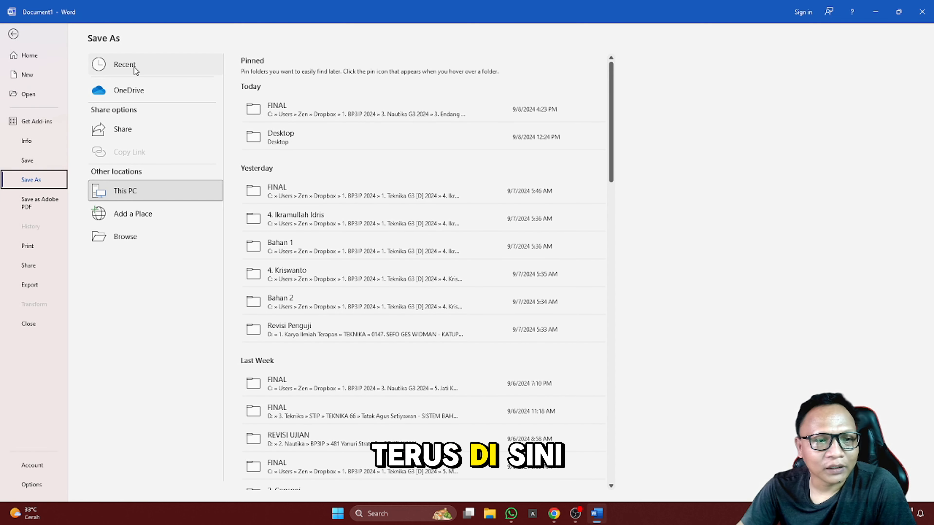
left_click(142, 192)
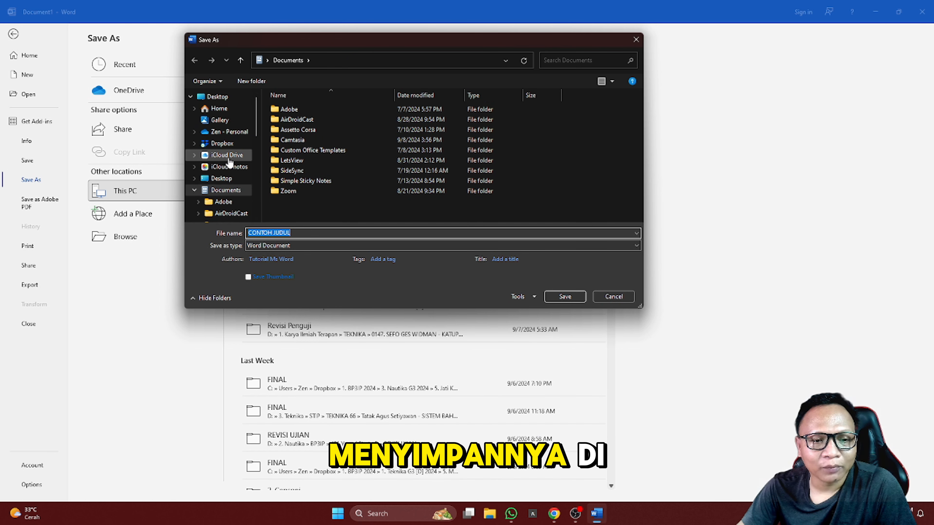
left_click(222, 178)
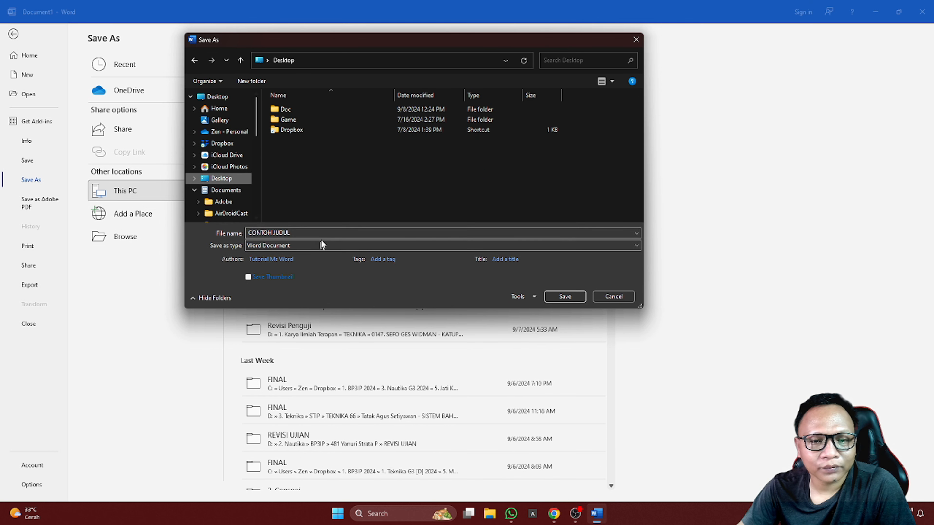
Step: Name the file "MATERI PEMBELAJARAN 1" and save it as a Word Document
left_click(309, 233)
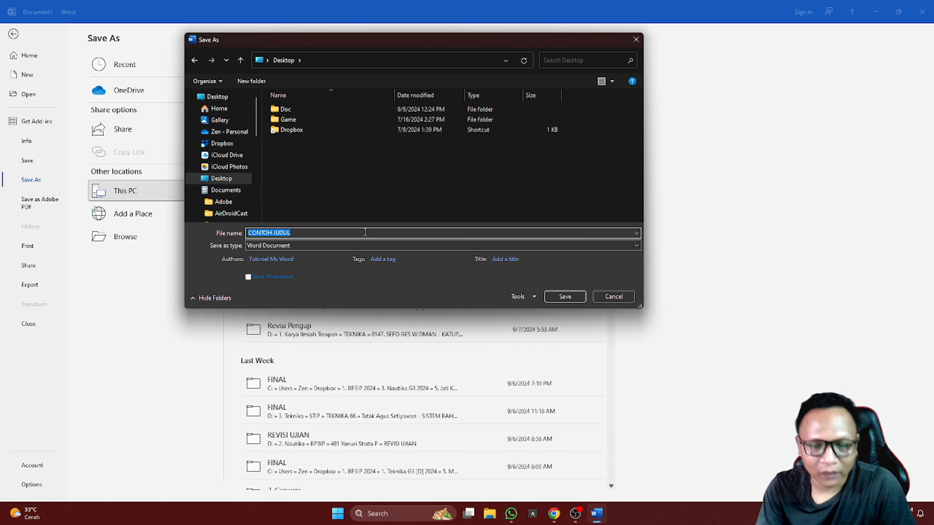
type("CONTOH ")
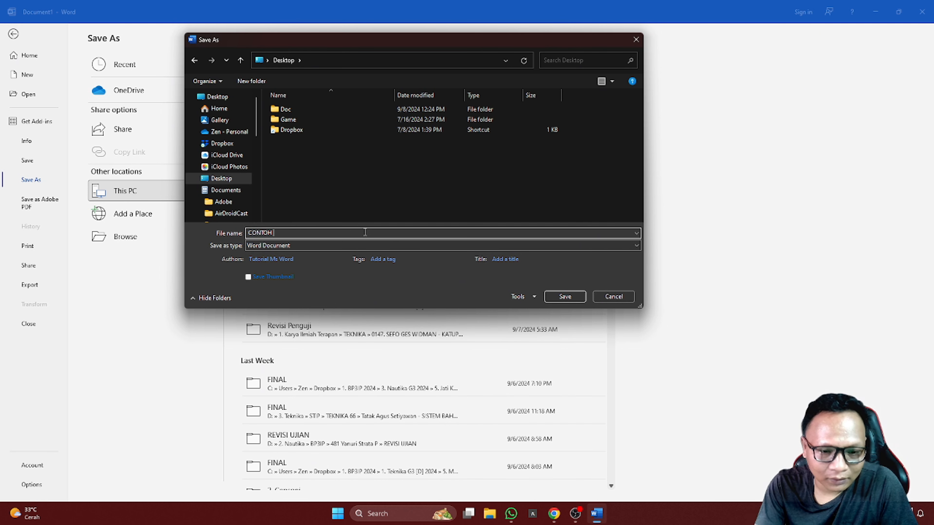
type("PEM")
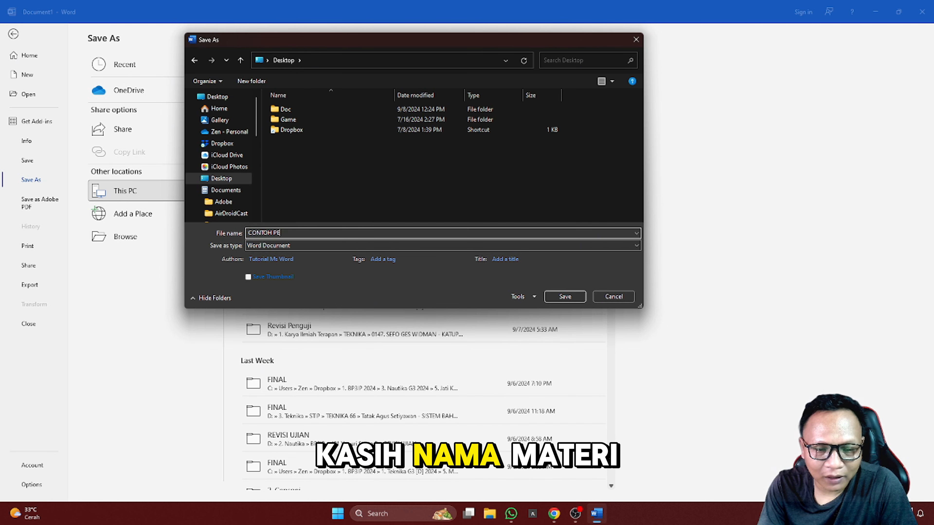
key("BackSpace")
key("BackSpace")
key("BackSpace")
key("BackSpace")
key("BackSpace")
key("BackSpace")
key("BackSpace")
key("BackSpace")
key("BackSpace")
type("TERI PEMBELAJARAN 1")
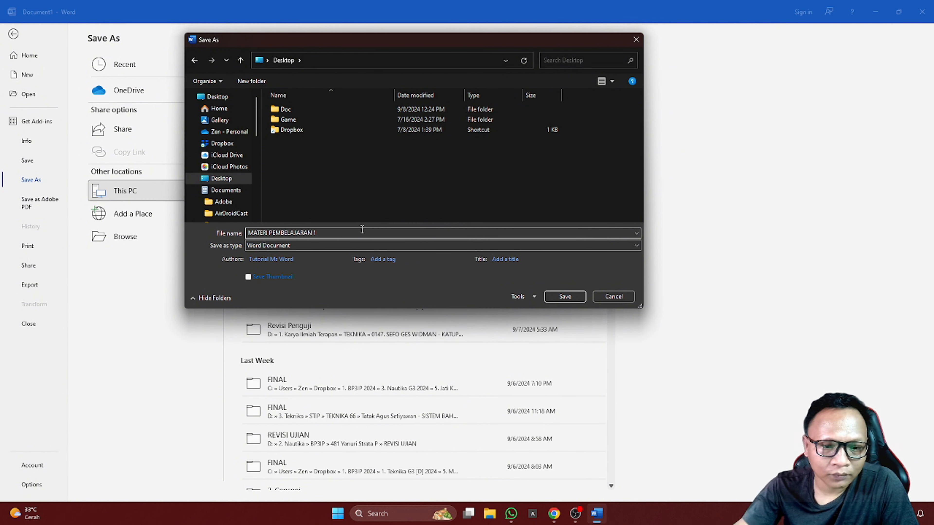
left_click(564, 297)
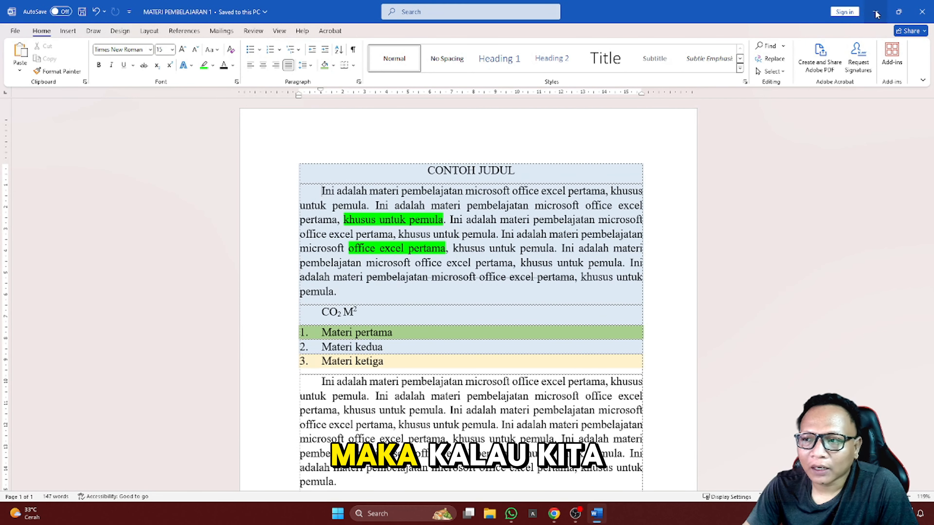
Step: Move the saved MATERI PEMBELAJARAN 1 file on the Windows desktop to the empty area above the wallpaper title, and return to Word
left_click(877, 12)
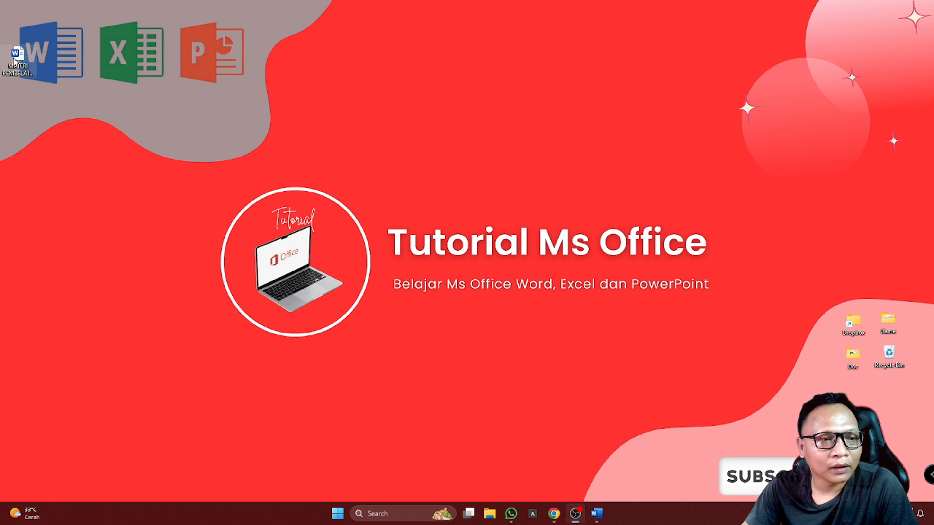
left_click_drag(14, 59, 482, 110)
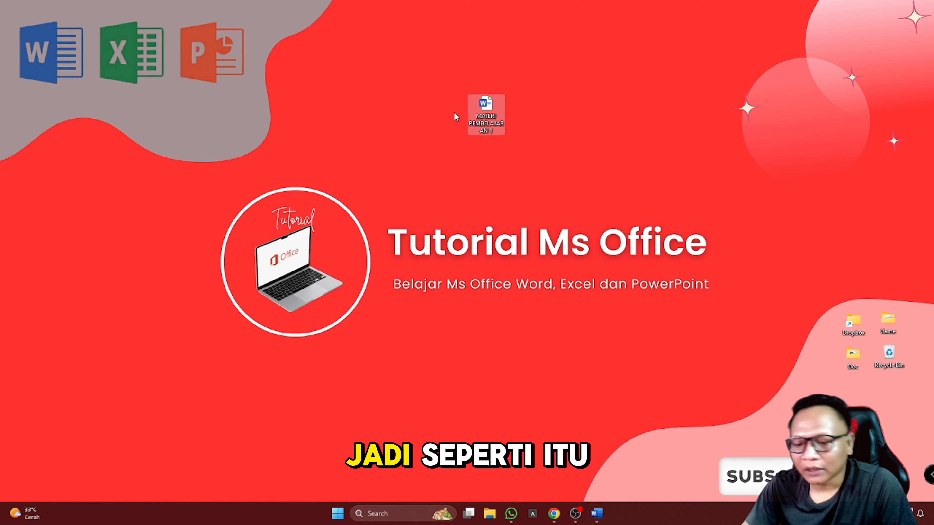
left_click(597, 514)
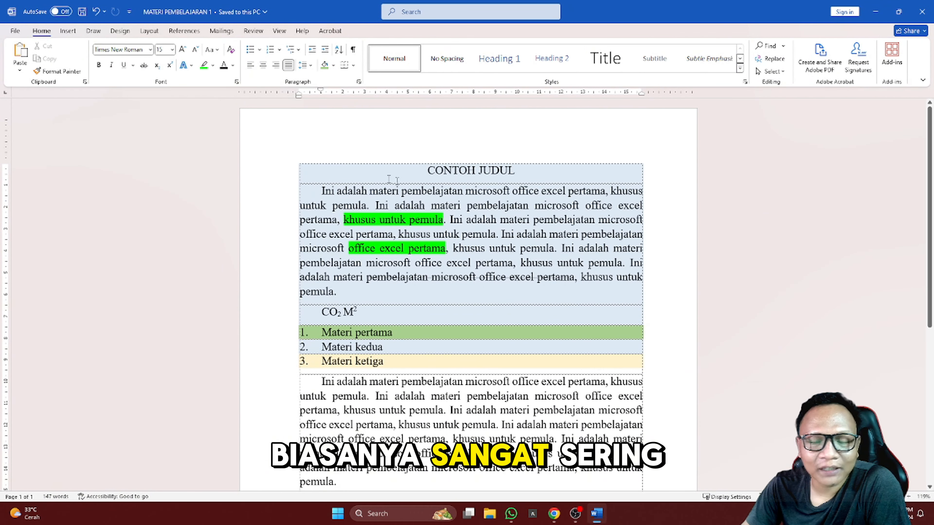
scroll(412, 185, "down", 4)
scroll(412, 185, "up", 4)
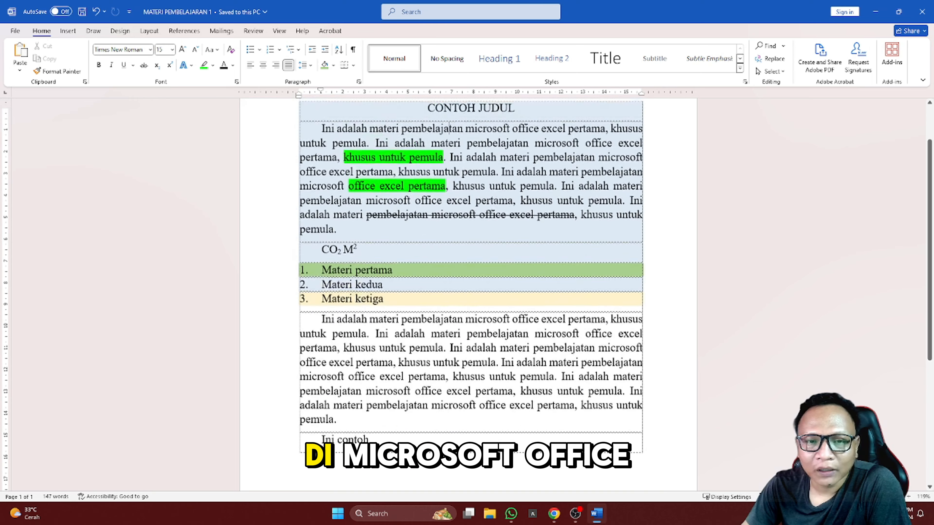